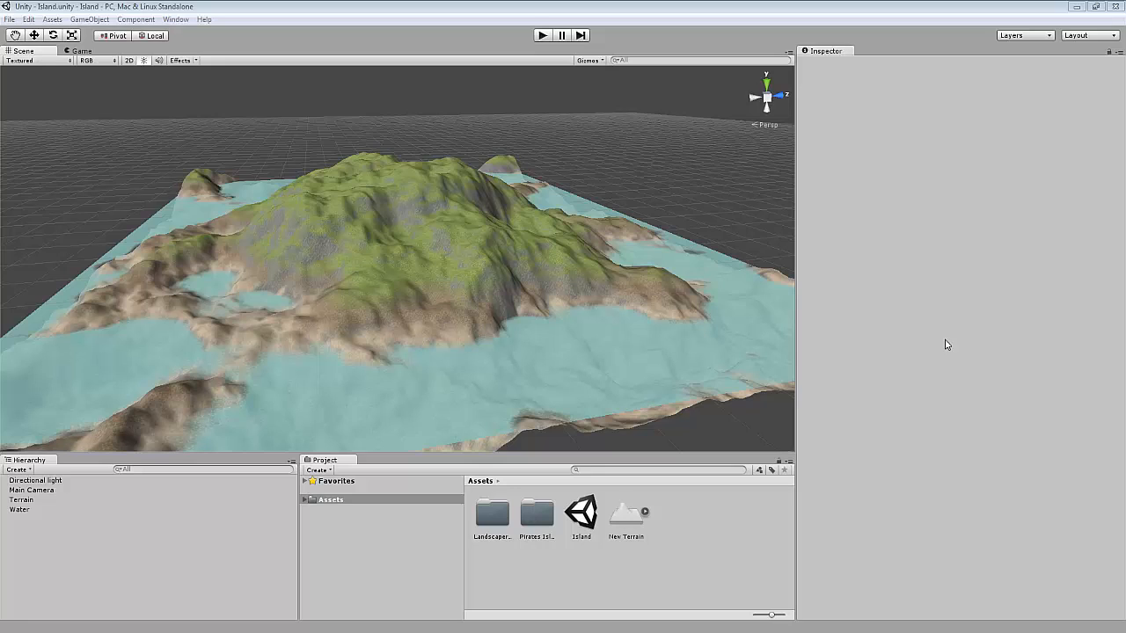
Open the Landscaper window and switch to its Foliage settings.
scroll(521, 186, "up", 3)
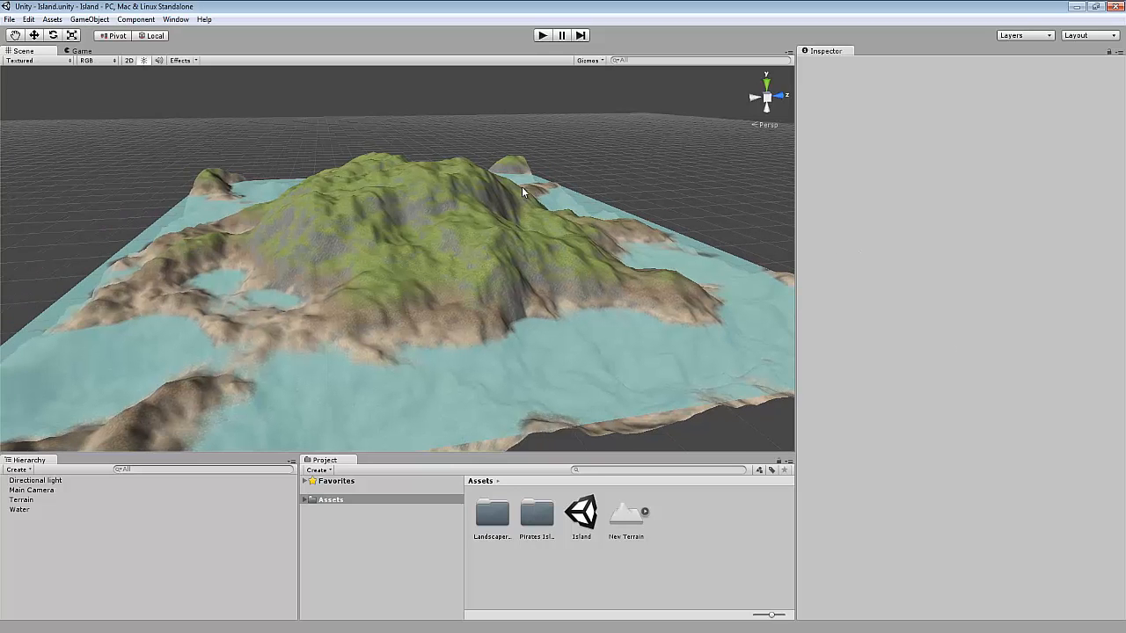
left_click(176, 20)
left_click(228, 83)
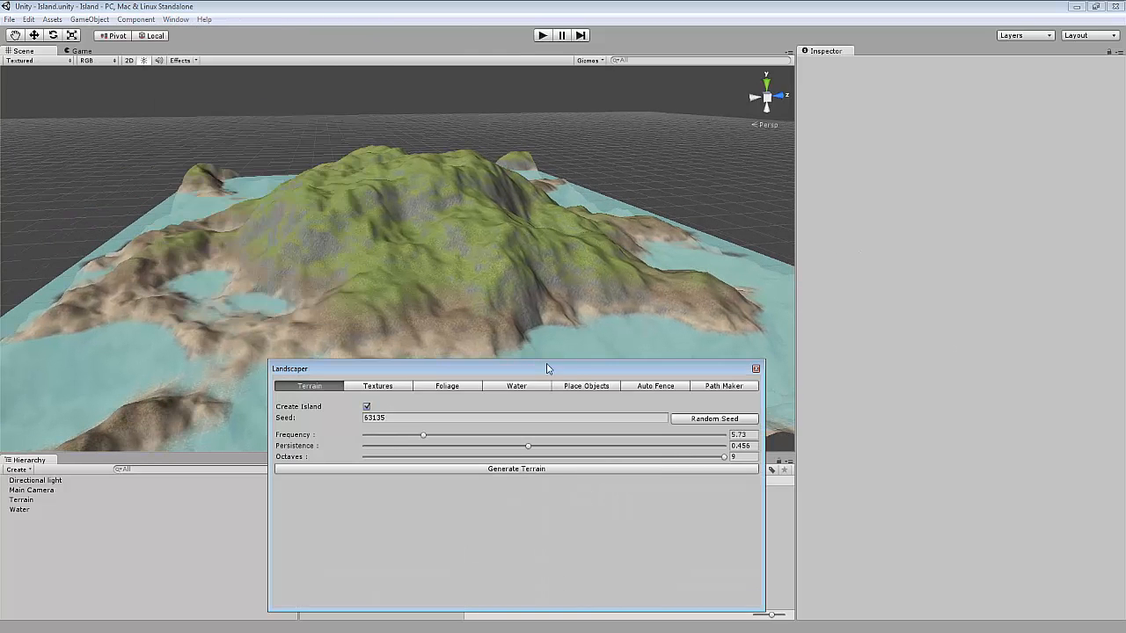
left_click(468, 389)
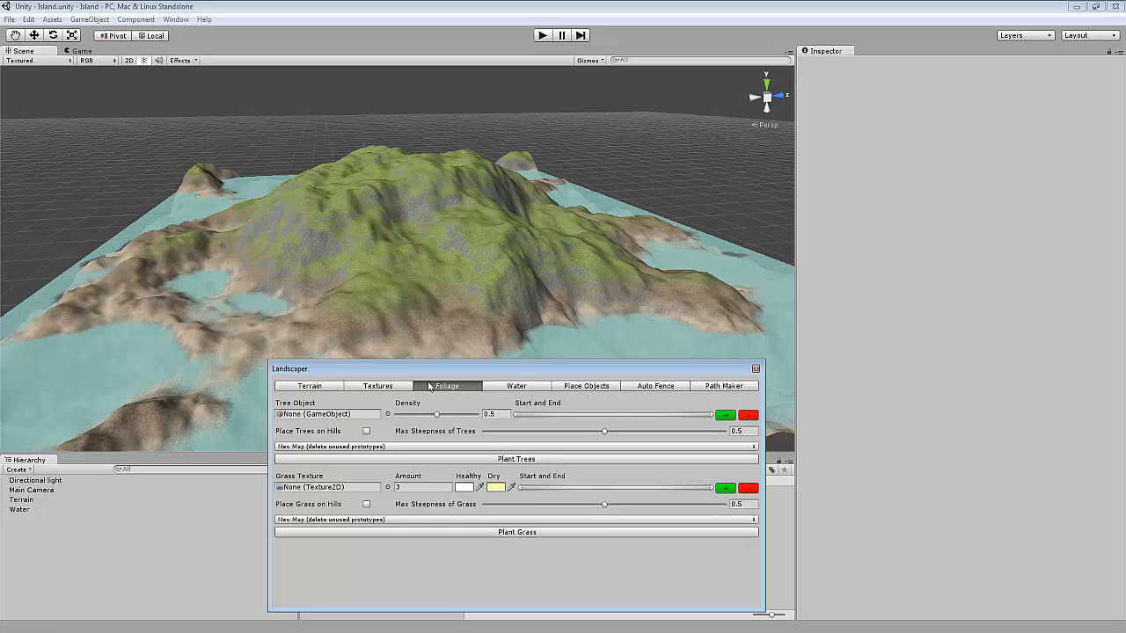
Search the object picker for palm and assign PalmTree1 as the tree object.
left_click_drag(442, 377, 441, 369)
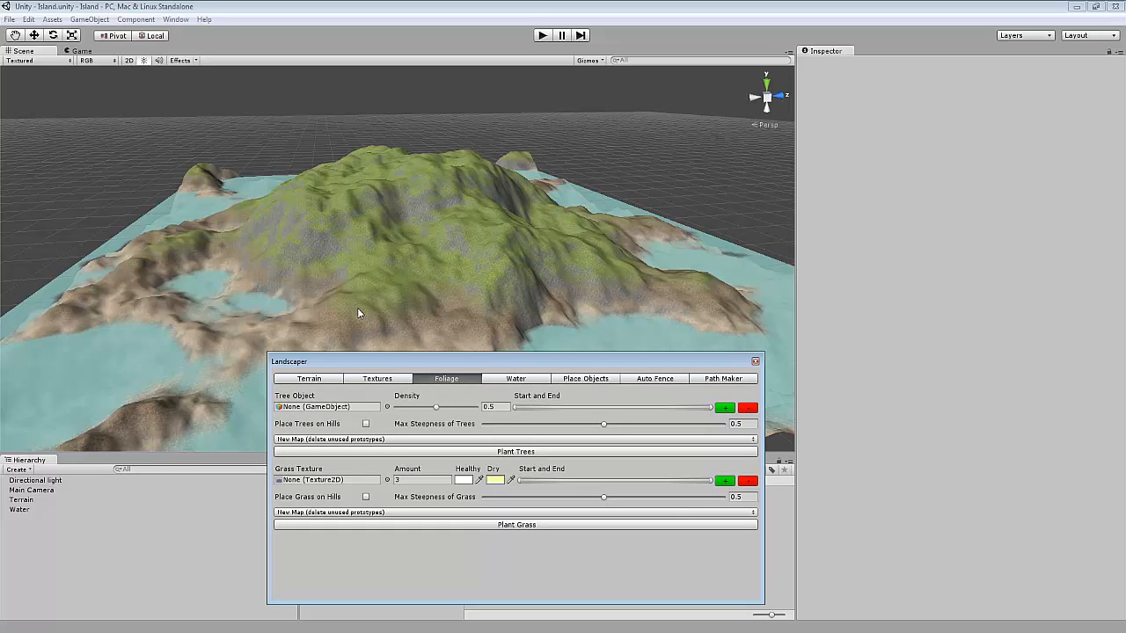
left_click(386, 406)
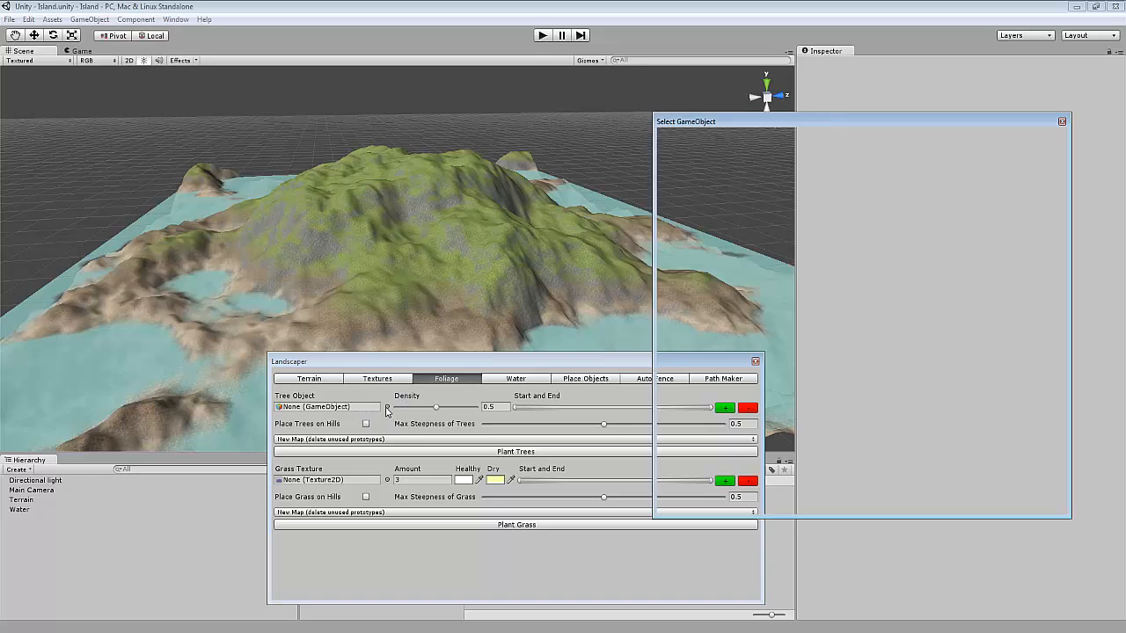
type("palm")
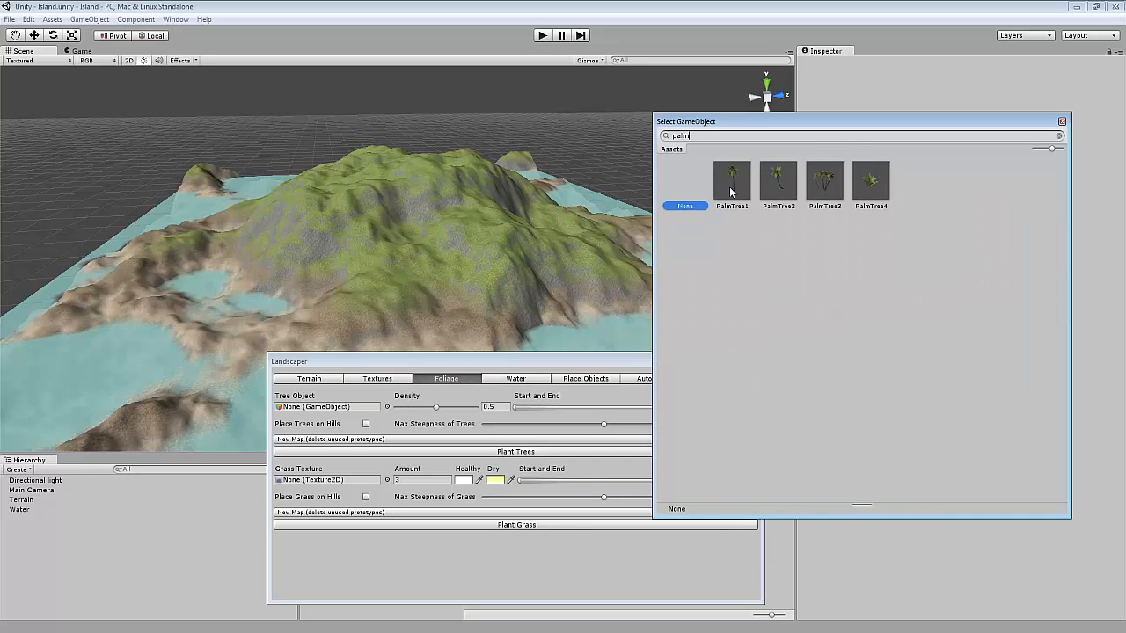
double_click(730, 186)
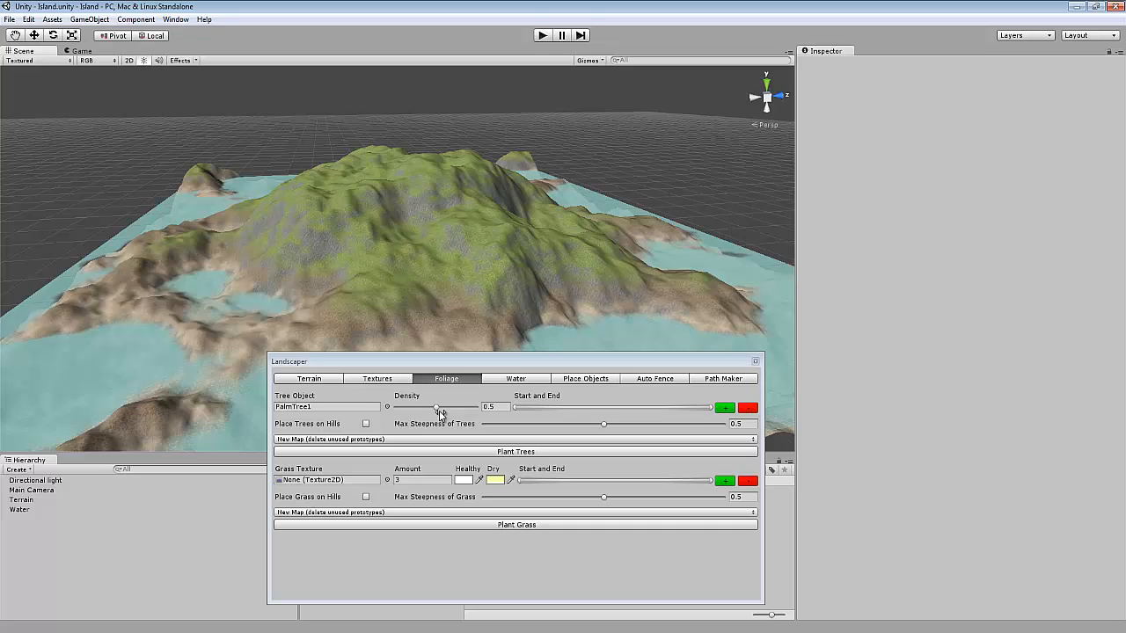
Set the tree density to 0.23 and raise the start of the tree Start and End range.
left_click_drag(440, 413, 420, 414)
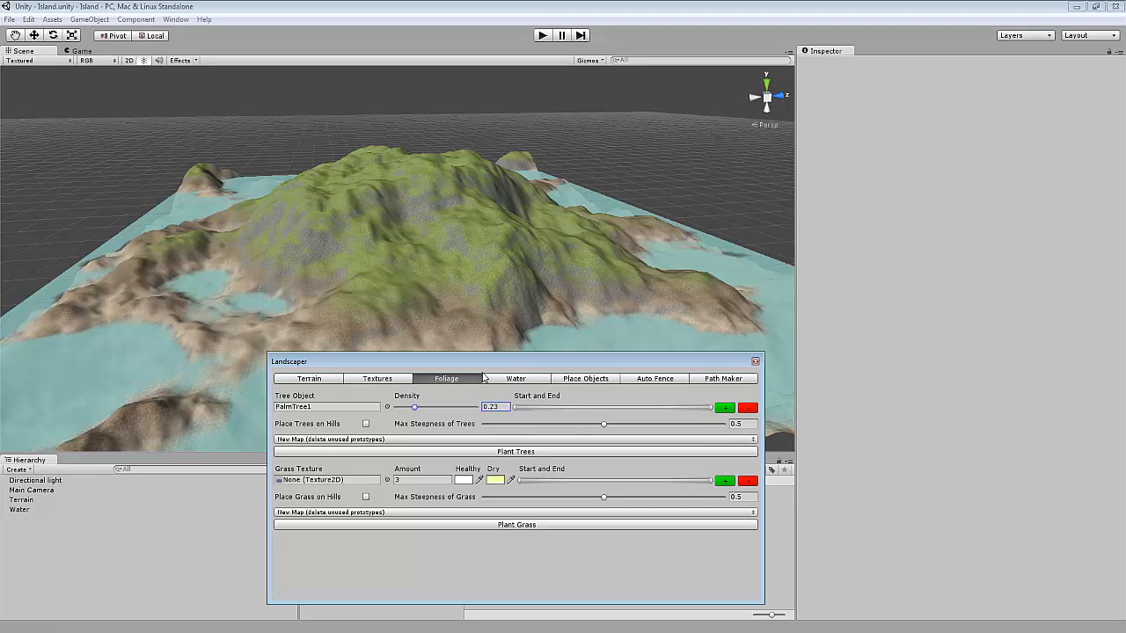
left_click(387, 379)
left_click(446, 379)
left_click_drag(516, 408, 601, 419)
Toggle Place Trees on Hills on and off again.
scroll(409, 317, "up", 3)
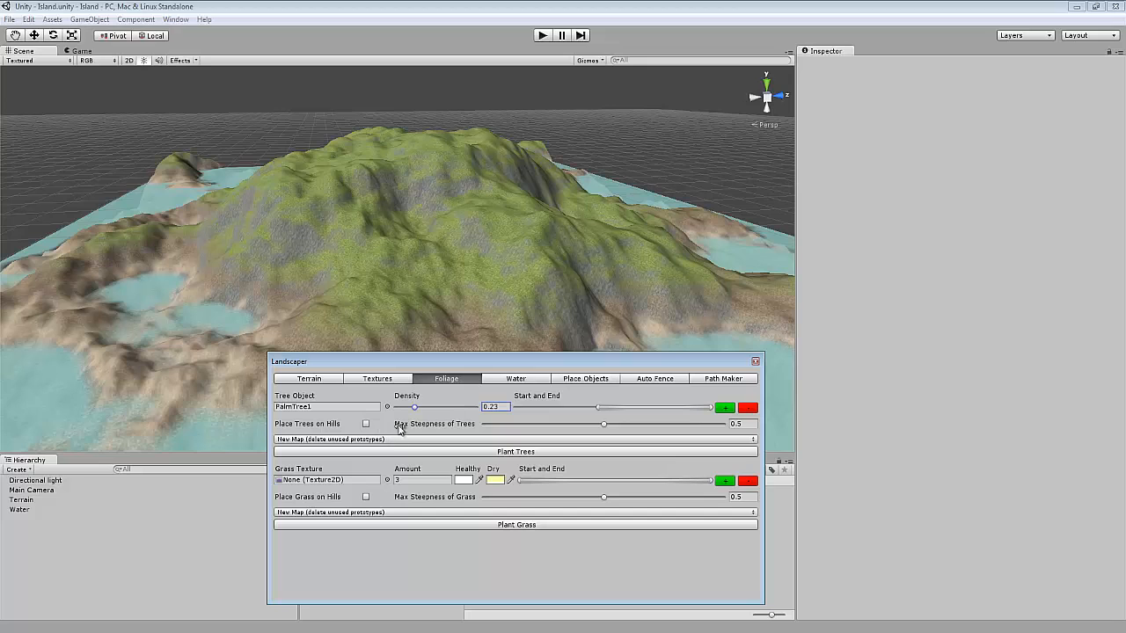
right_click_drag(341, 276, 394, 269)
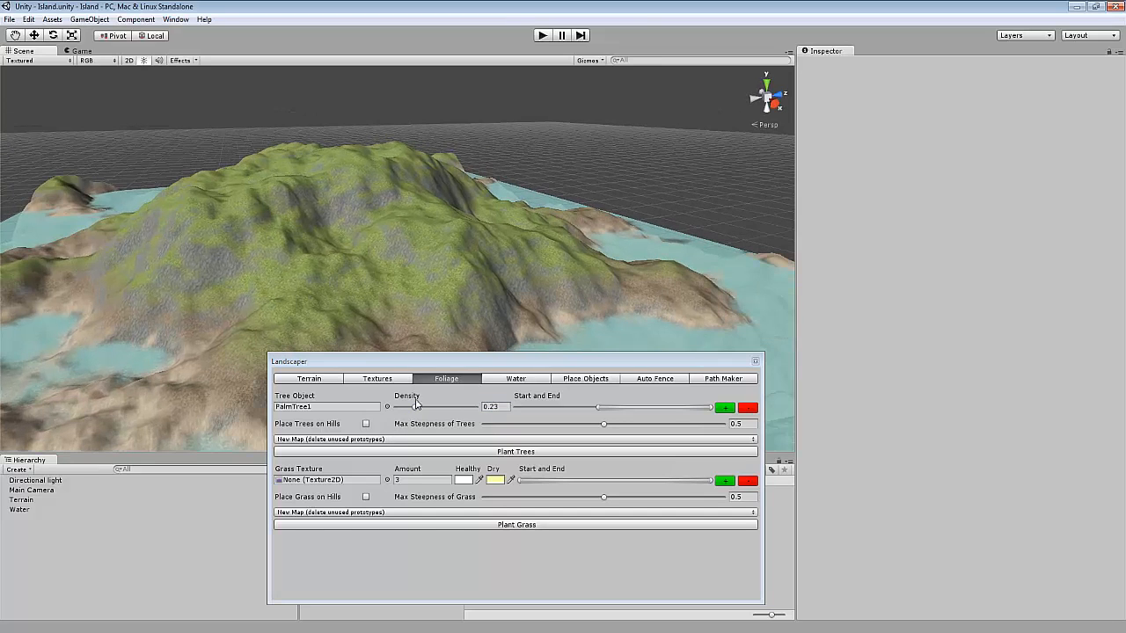
left_click(366, 424)
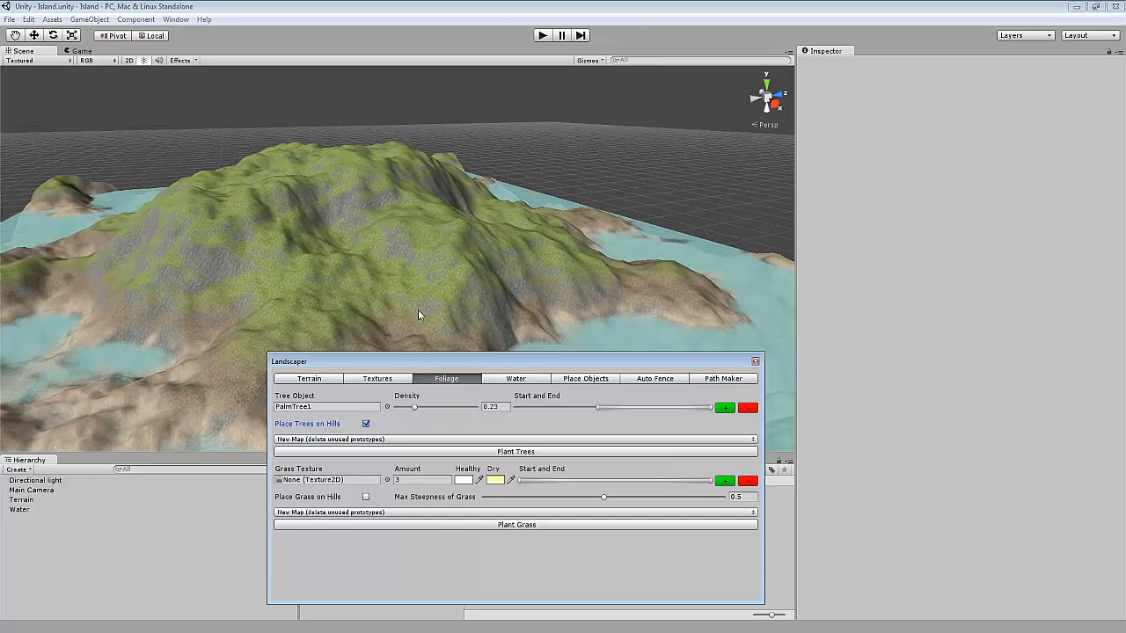
left_click(366, 424)
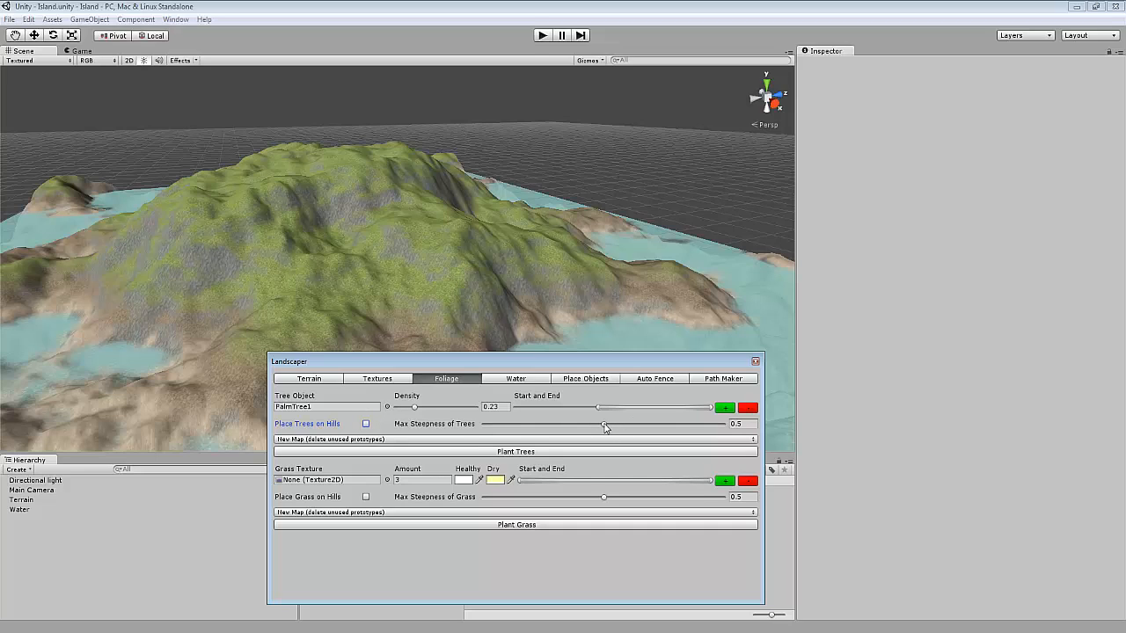
Set the maximum steepness of trees to 0.287.
left_click_drag(604, 425, 552, 431)
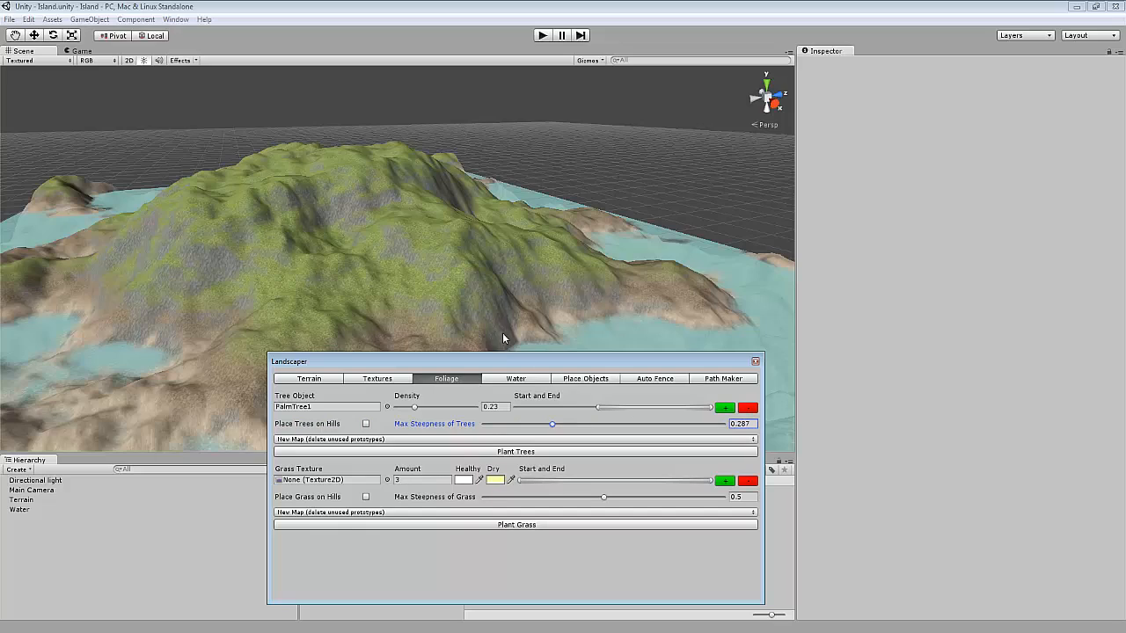
Check the cliff texture steepness value in the Textures settings, then return to Foliage.
scroll(510, 332, "up", 3)
scroll(516, 331, "down", 3)
right_click_drag(517, 331, 456, 321)
scroll(456, 321, "up", 3)
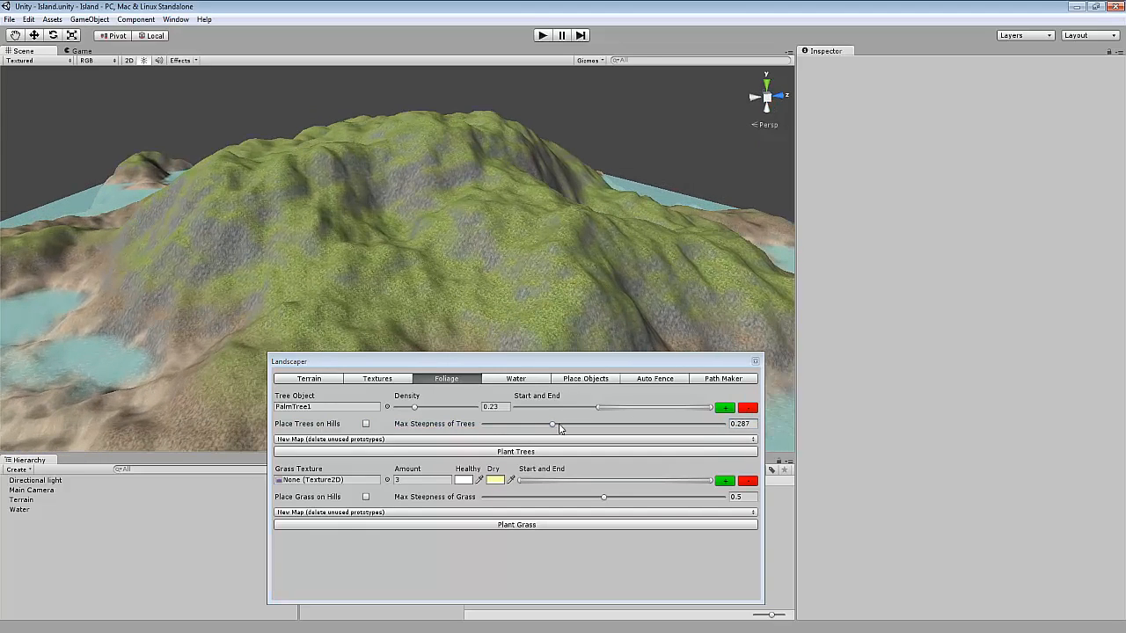
left_click(396, 378)
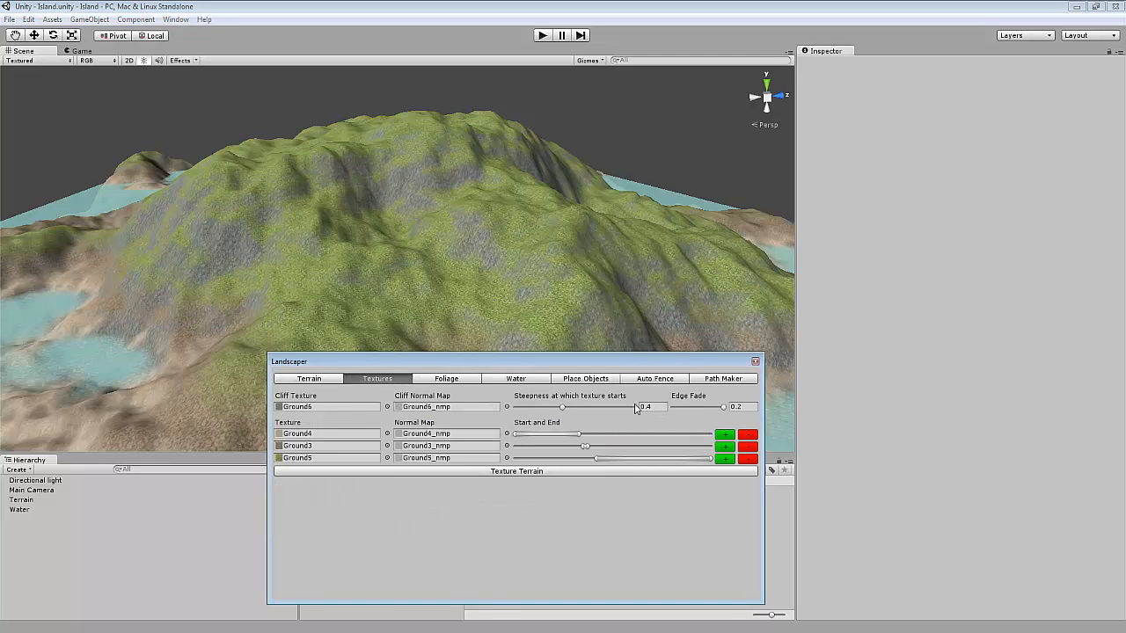
left_click(453, 379)
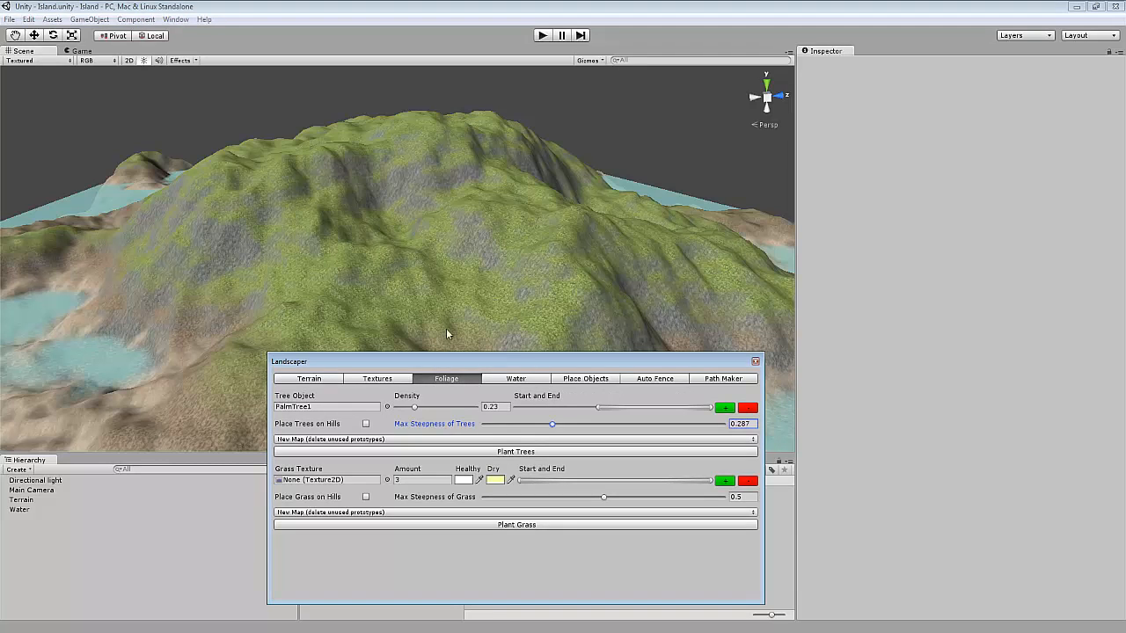
Set the maximum steepness of trees to 0.4 and plant the trees on the terrain.
right_click_drag(406, 299, 496, 349)
key("w")
left_click(741, 424)
left_click(753, 424)
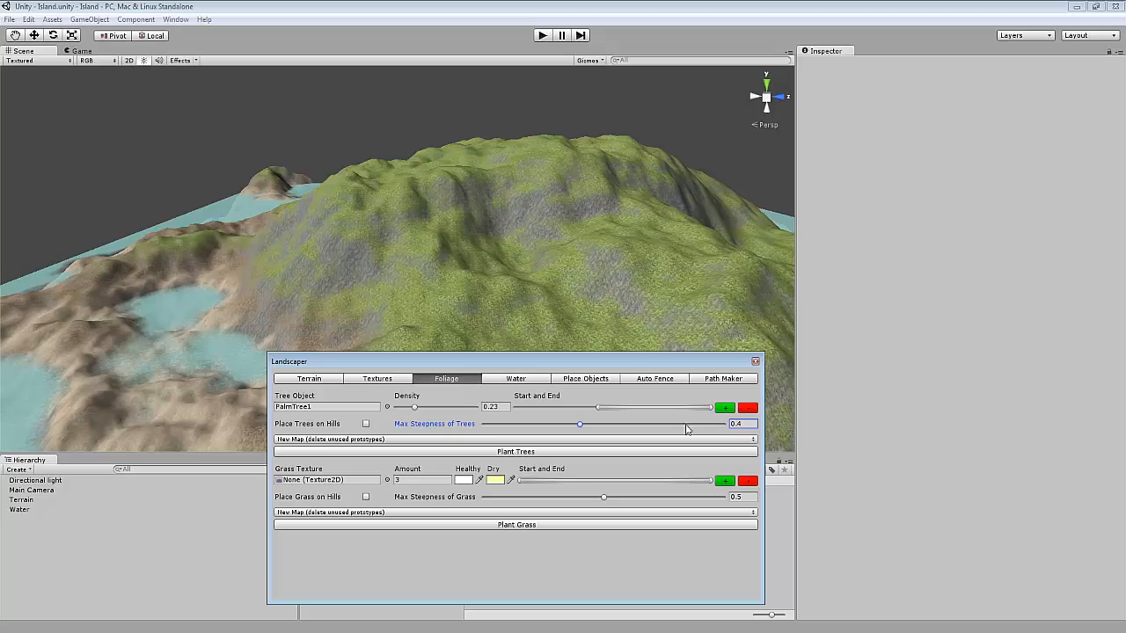
left_click(498, 451)
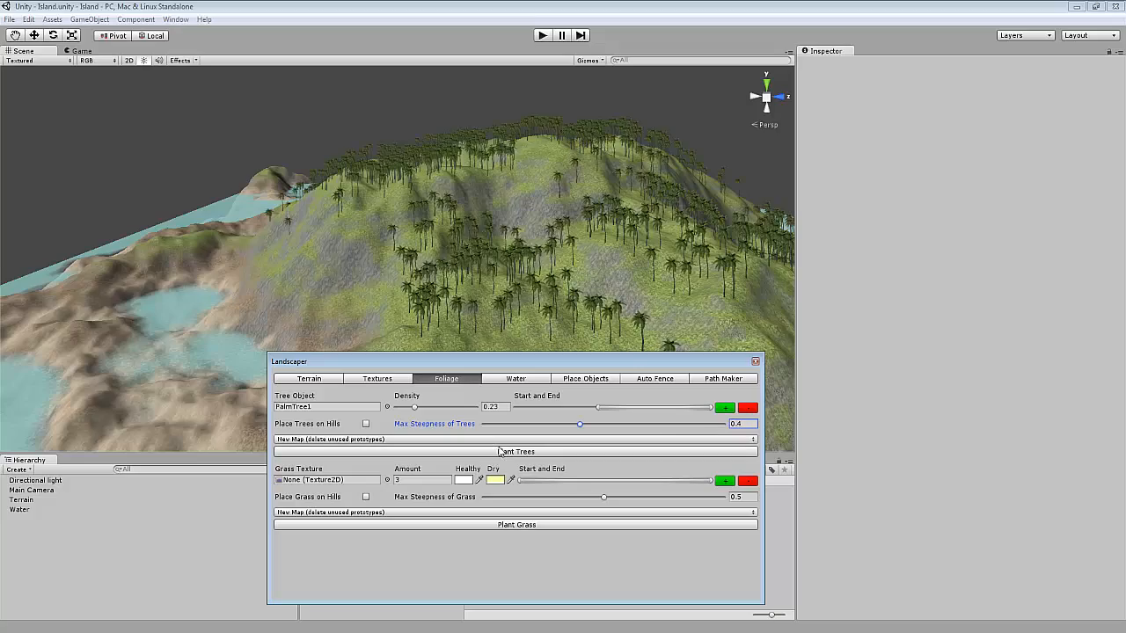
Plant the palm trees on the terrain again.
right_click_drag(586, 295, 399, 274)
left_click(597, 413)
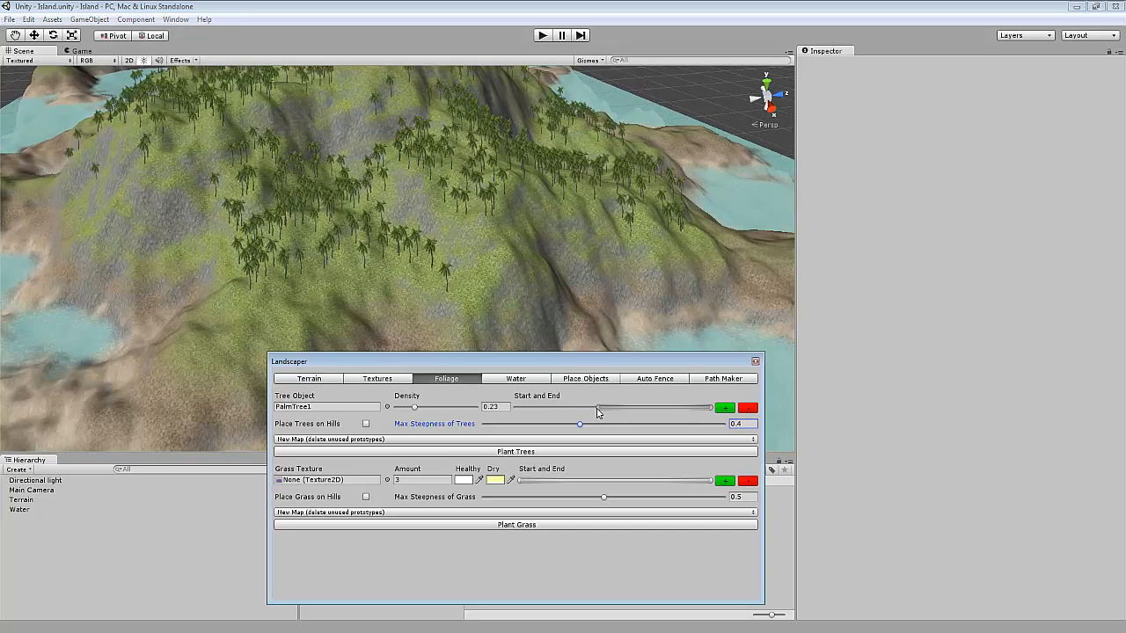
left_click(546, 452)
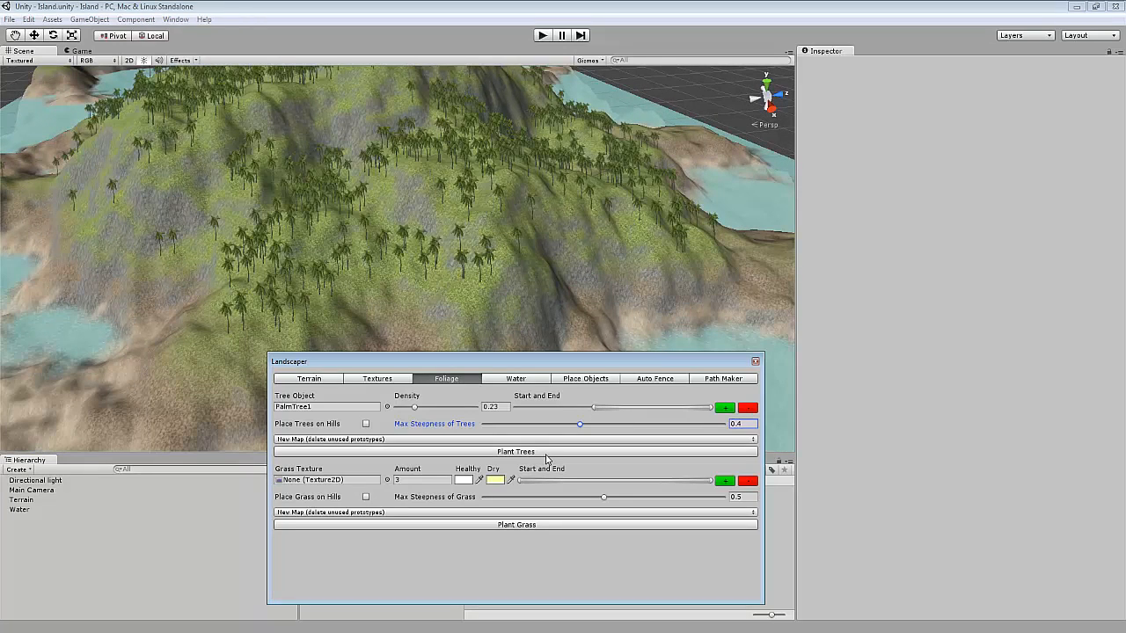
Add four more tree object rows to the foliage list.
right_click_drag(498, 287, 579, 278)
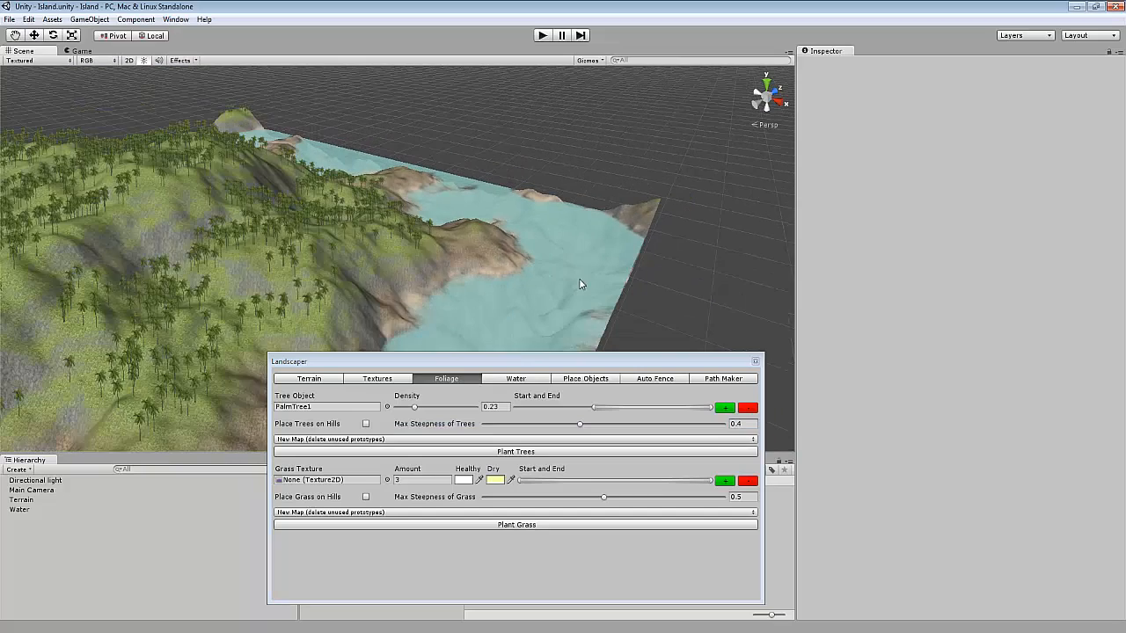
left_click(594, 411)
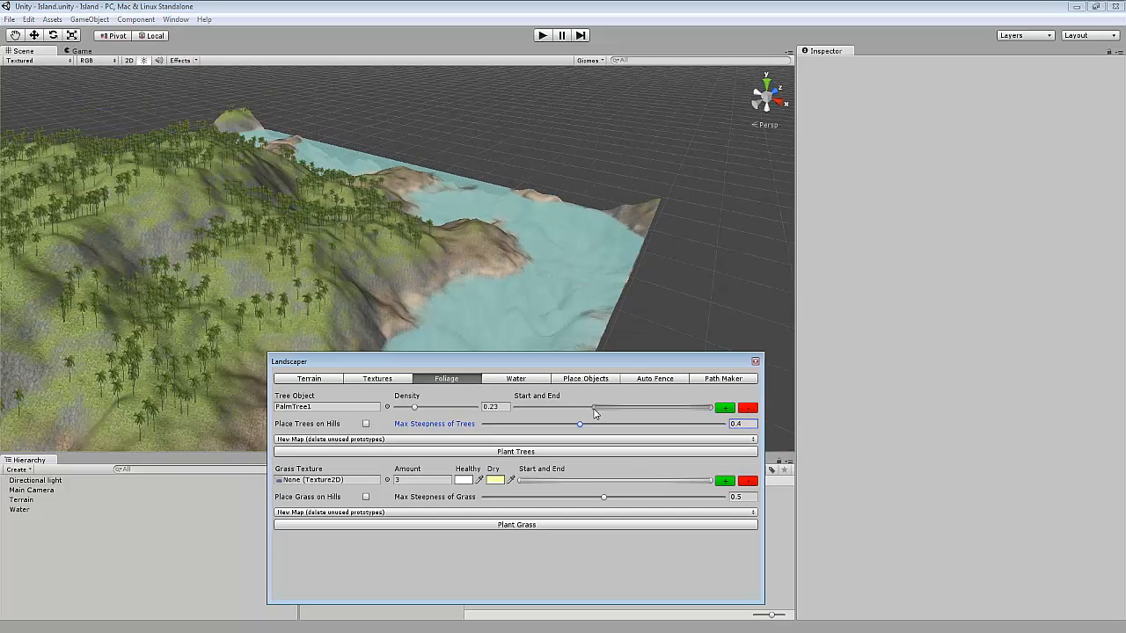
right_click_drag(436, 286, 581, 271)
scroll(581, 277, "down", 3)
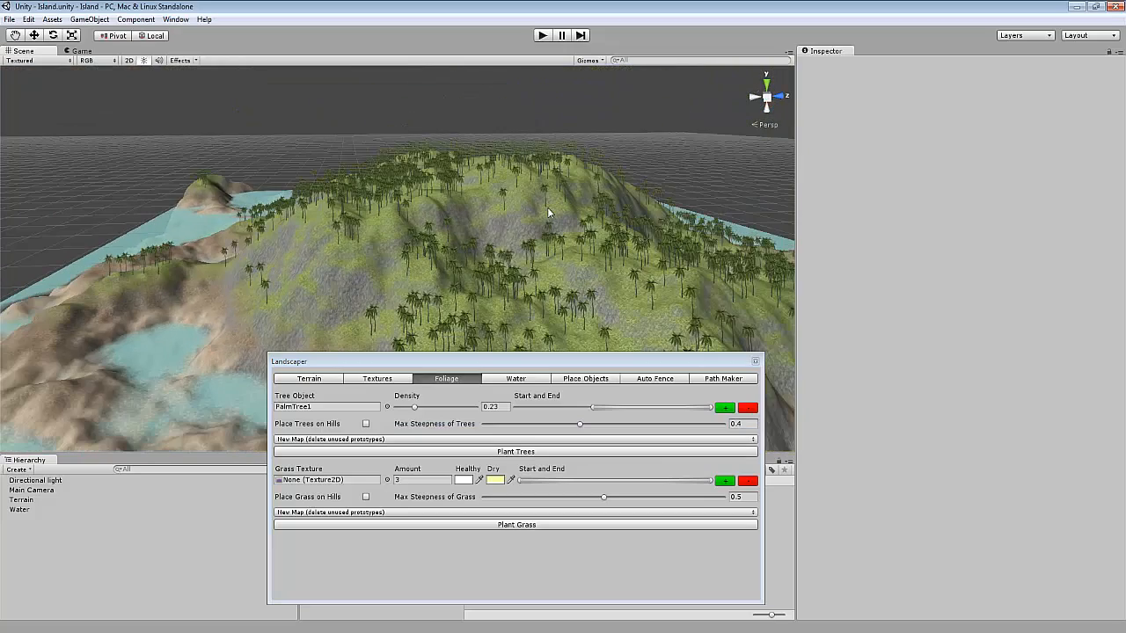
left_click(724, 409)
left_click(724, 417)
left_click(725, 433)
left_click(724, 444)
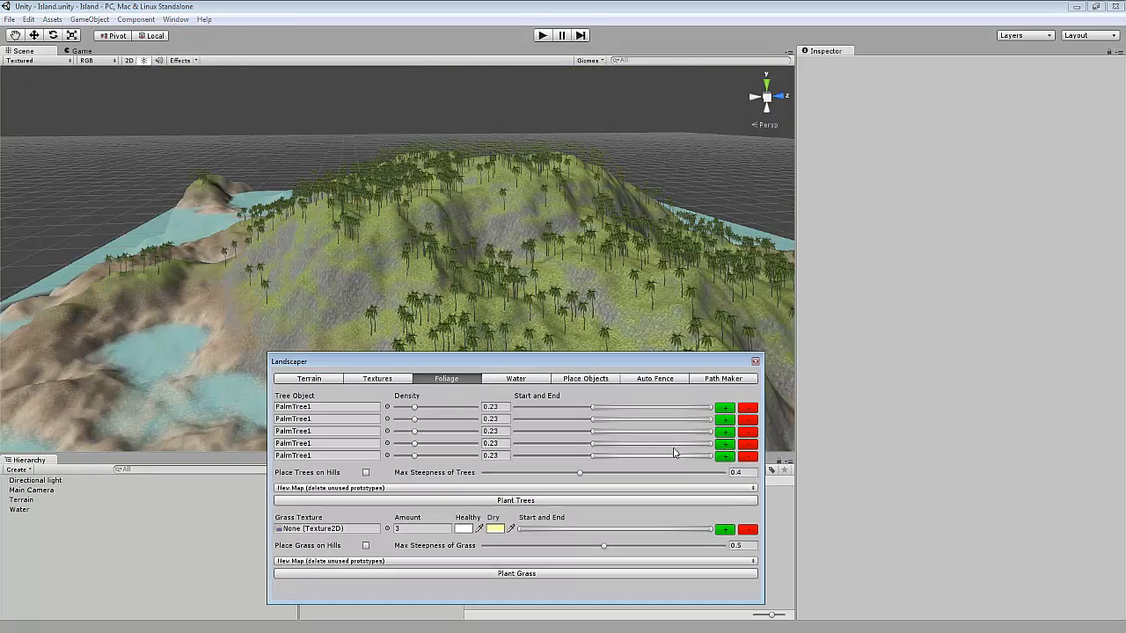
Assign PalmTree3 and PalmTree4 to the second and third tree rows.
left_click(387, 419)
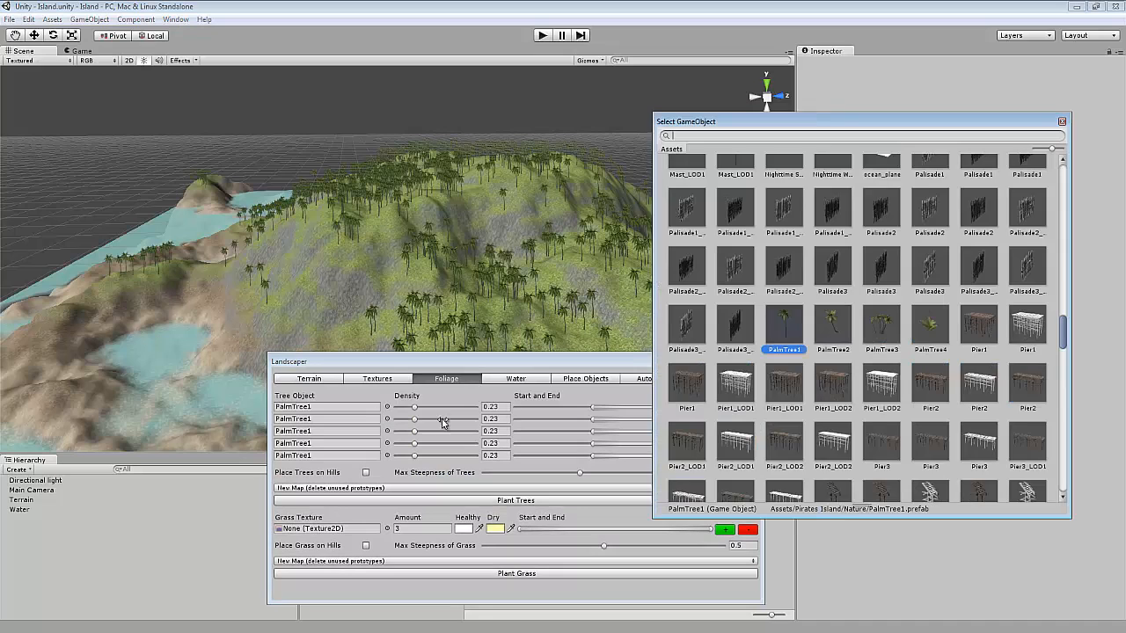
double_click(877, 325)
left_click(387, 431)
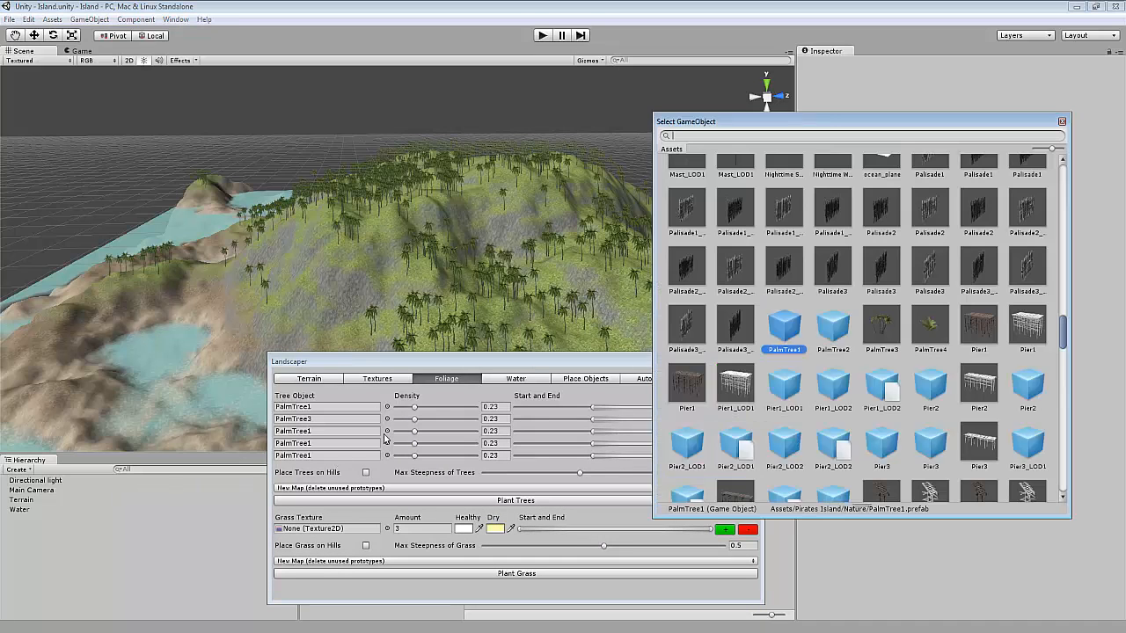
double_click(925, 335)
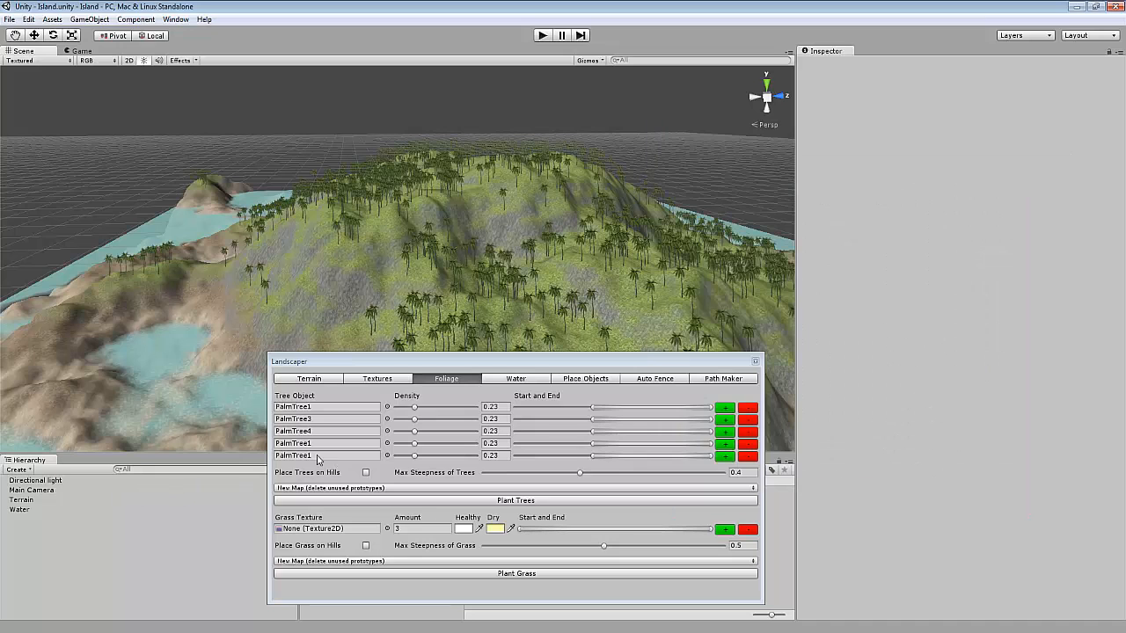
Search for bush and assign Bush1 and Bush2 to the fourth and fifth tree rows.
left_click(387, 443)
type("bush")
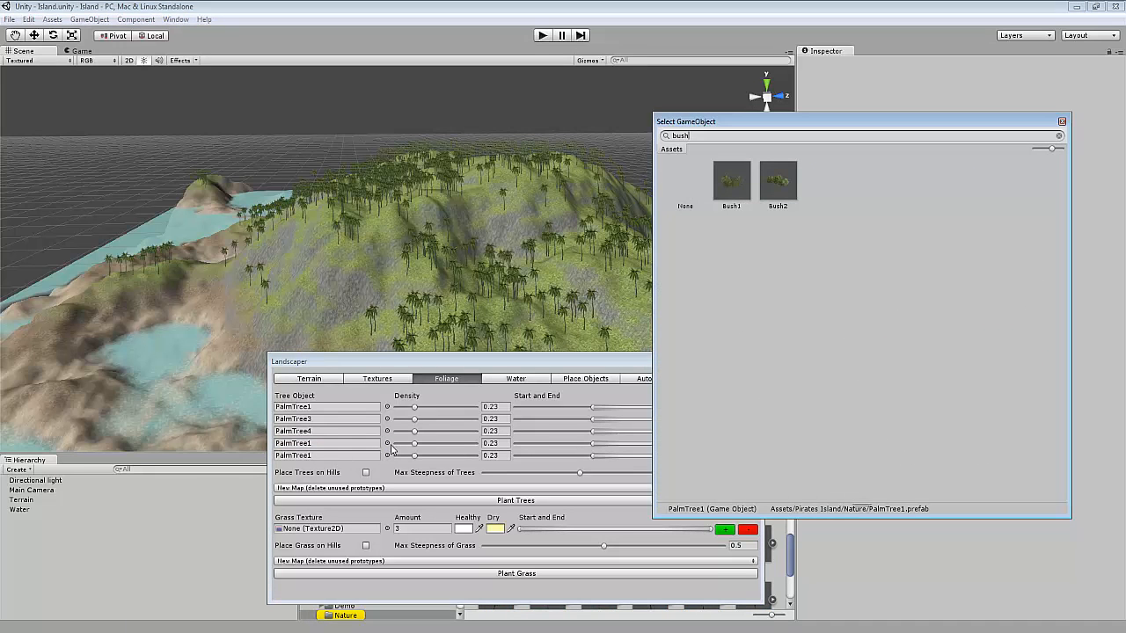
double_click(740, 181)
left_click(387, 456)
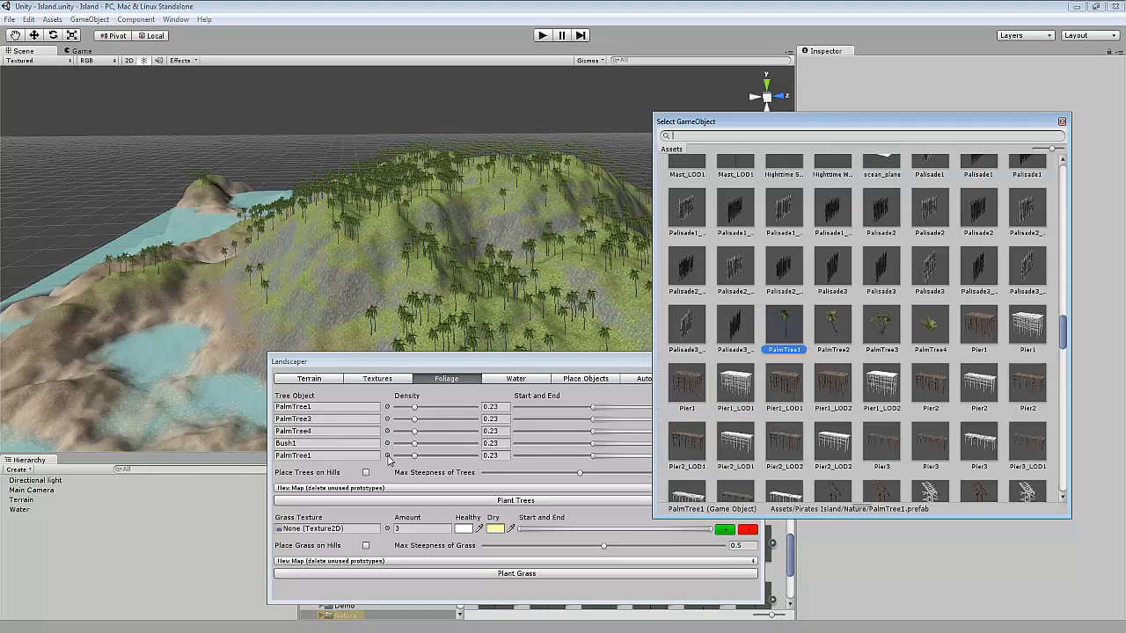
type("bush")
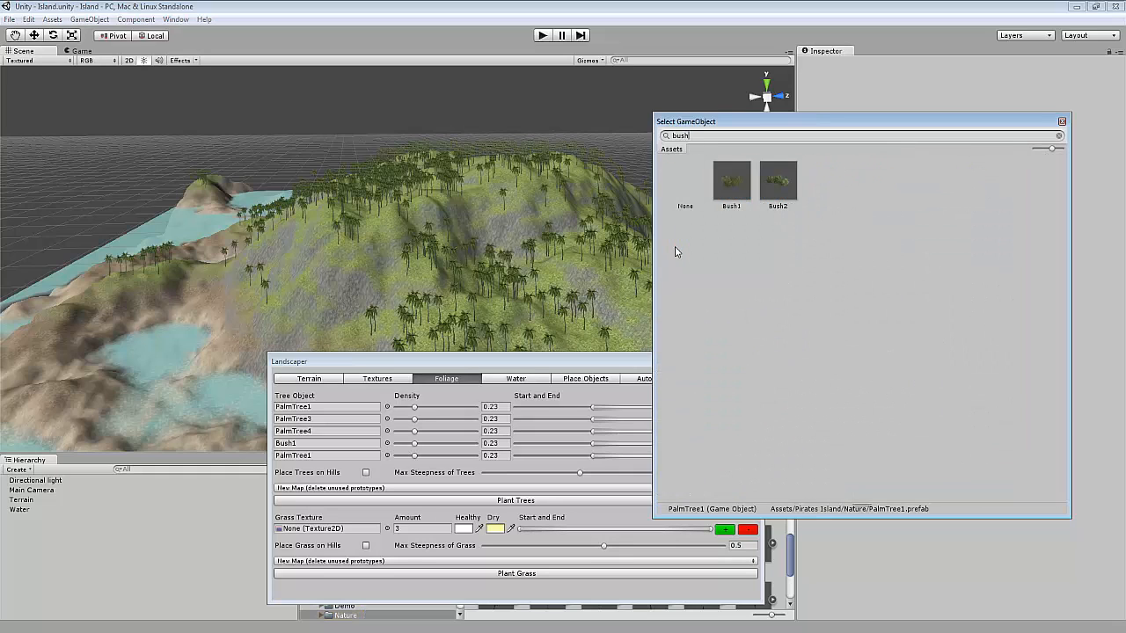
double_click(777, 184)
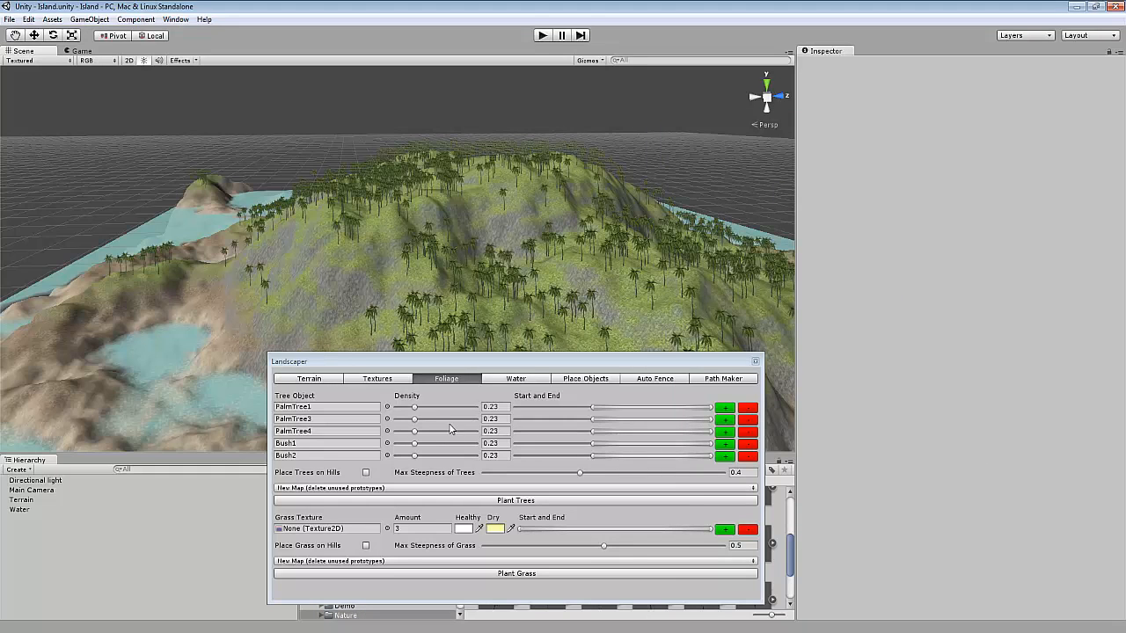
Set densities to 0.062, 0.354, 0.376 and 0.391 for PalmTree3, PalmTree4, Bush1, Bush2, and plant the trees.
left_click_drag(411, 419, 436, 464)
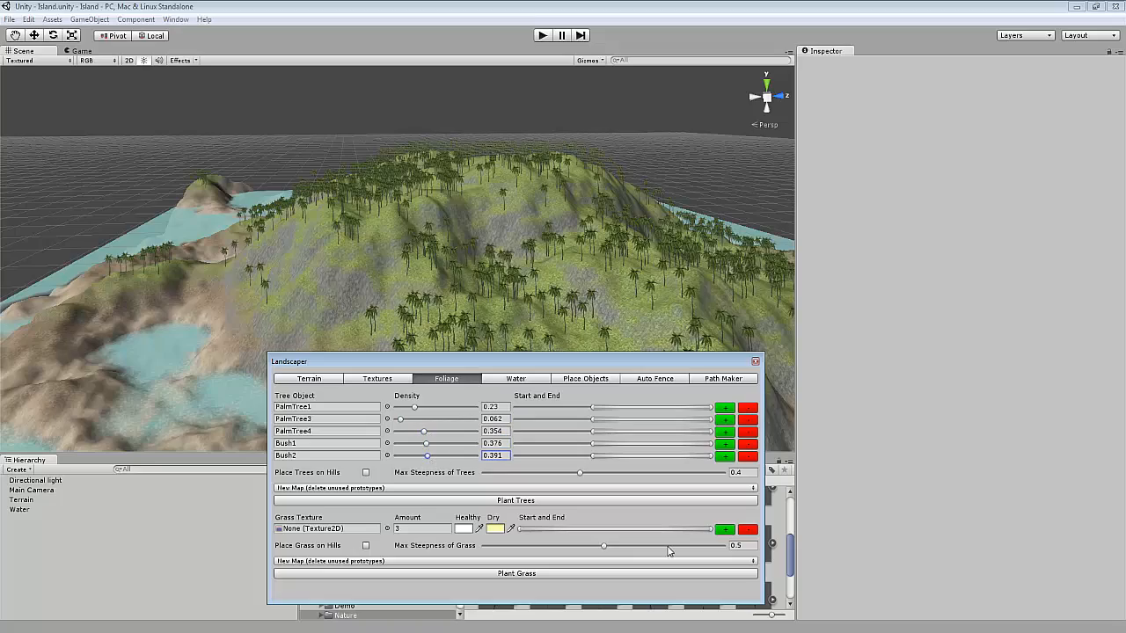
left_click(505, 501)
Examine the planted palm trees and bushes up close on the island slopes.
right_click_drag(522, 282, 297, 283)
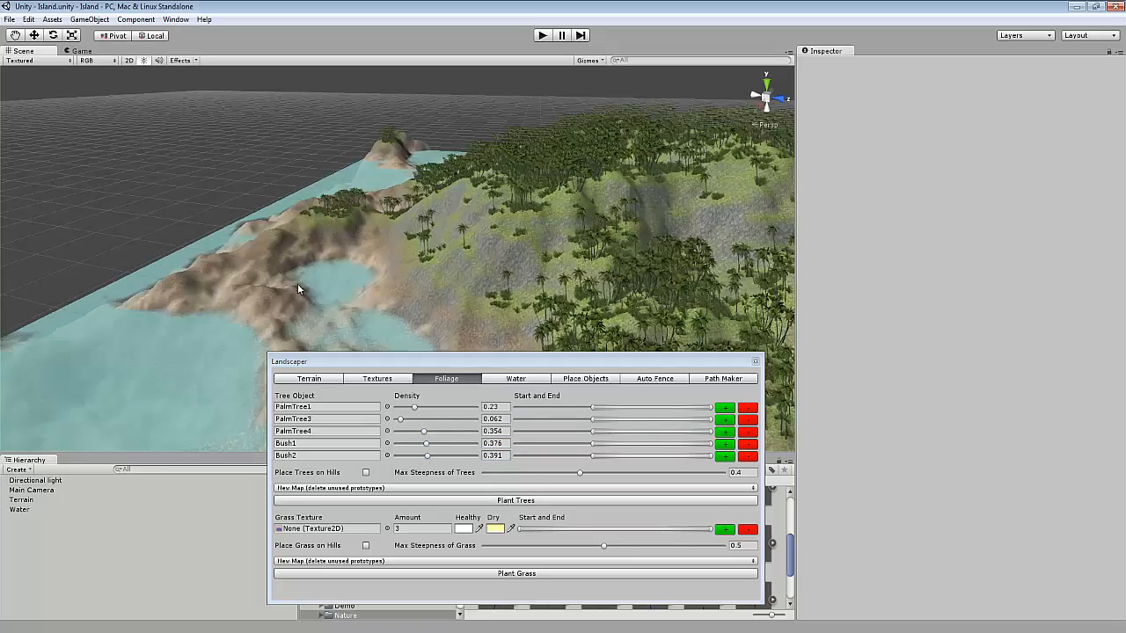
scroll(430, 256, "up", 3)
scroll(430, 255, "up", 4)
right_click_drag(442, 294, 455, 254)
scroll(378, 262, "up", 2)
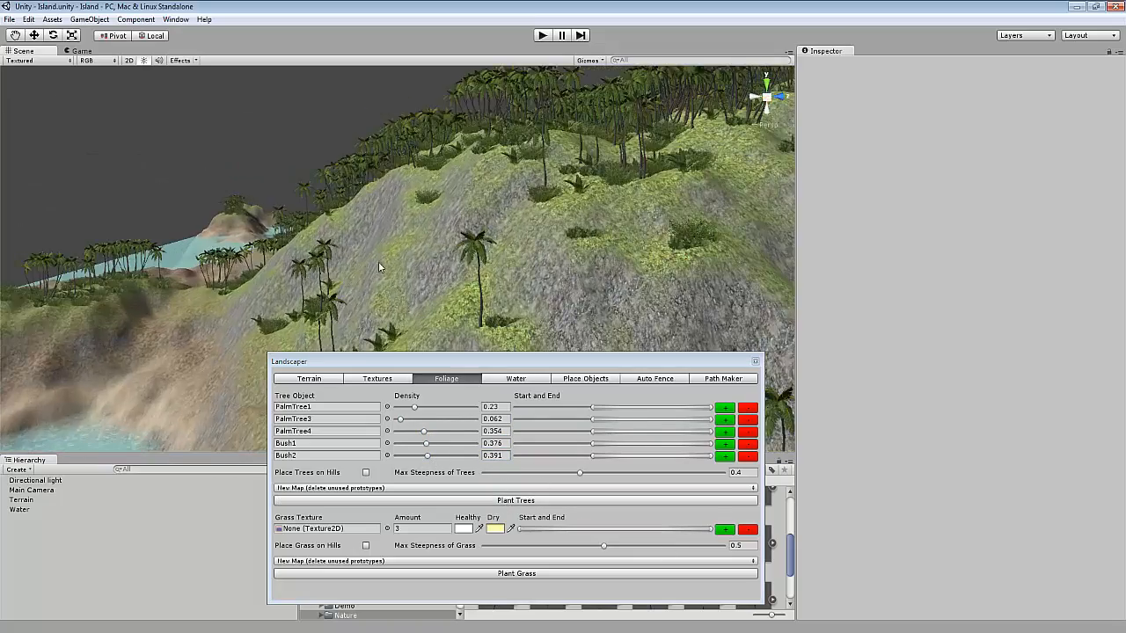
right_click_drag(379, 262, 470, 307)
scroll(540, 239, "up", 2)
scroll(469, 303, "up", 3)
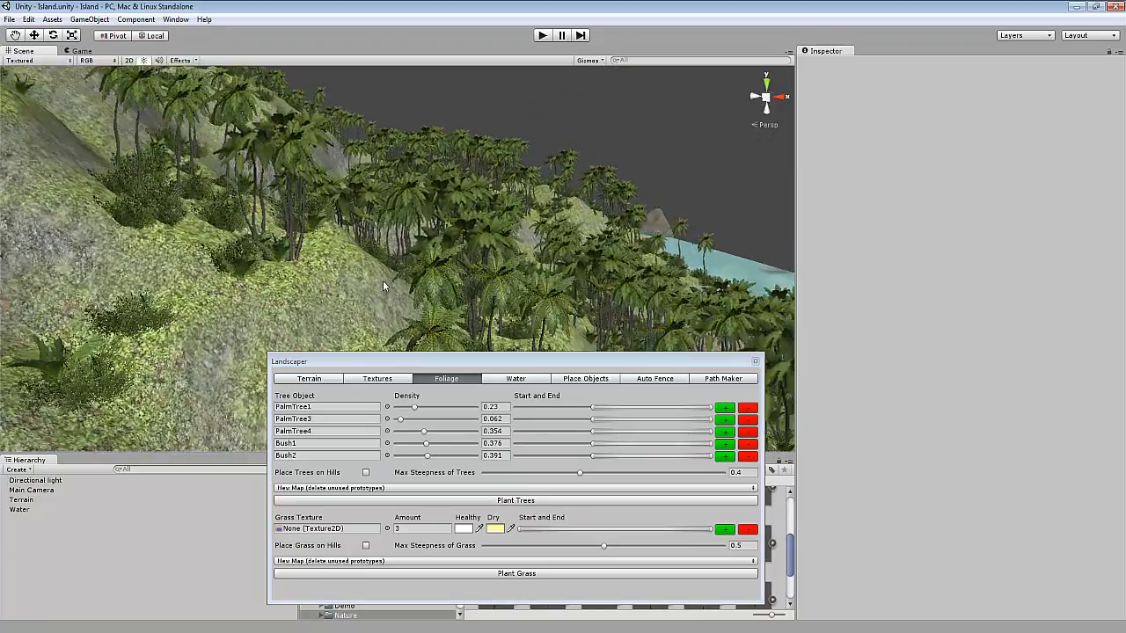
Examine the planted palm trees and bushes across the island slopes and along the shoreline.
right_click_drag(383, 280, 309, 336)
scroll(309, 336, "up", 2)
scroll(309, 336, "down", 10)
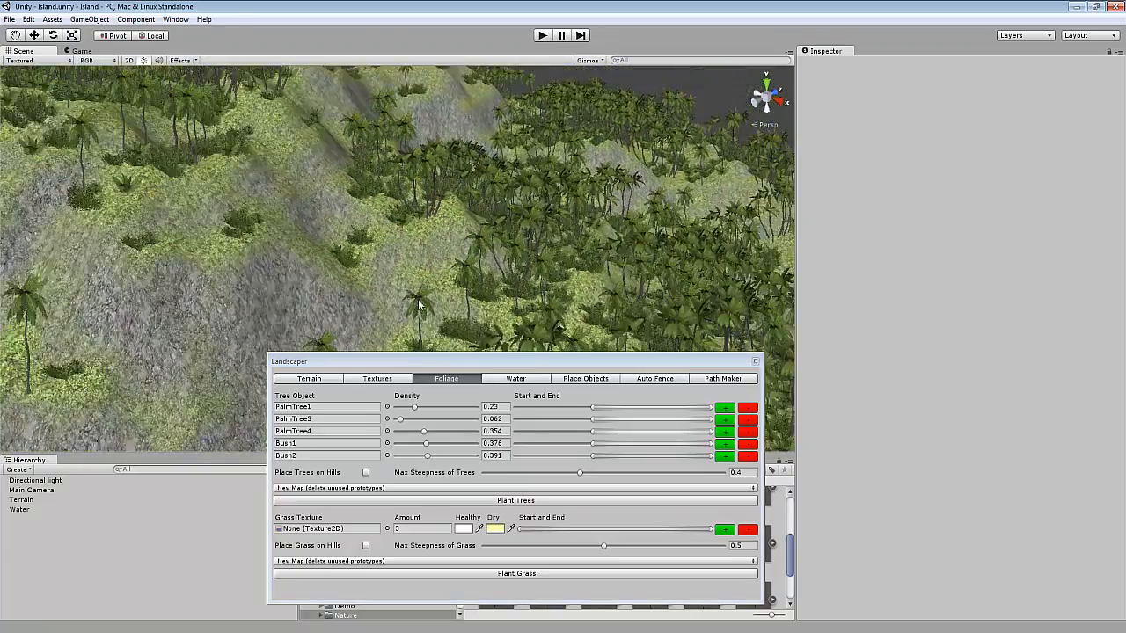
scroll(426, 287, "down", 2)
right_click_drag(426, 287, 479, 290)
scroll(480, 290, "up", 3)
scroll(479, 292, "up", 7)
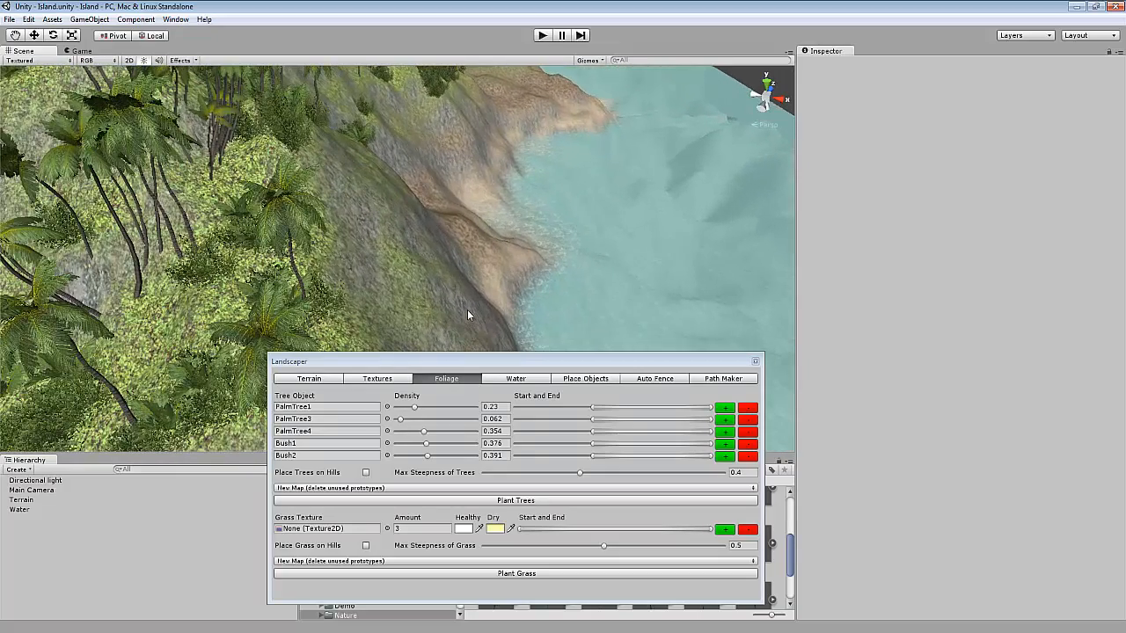
right_click_drag(445, 303, 401, 277)
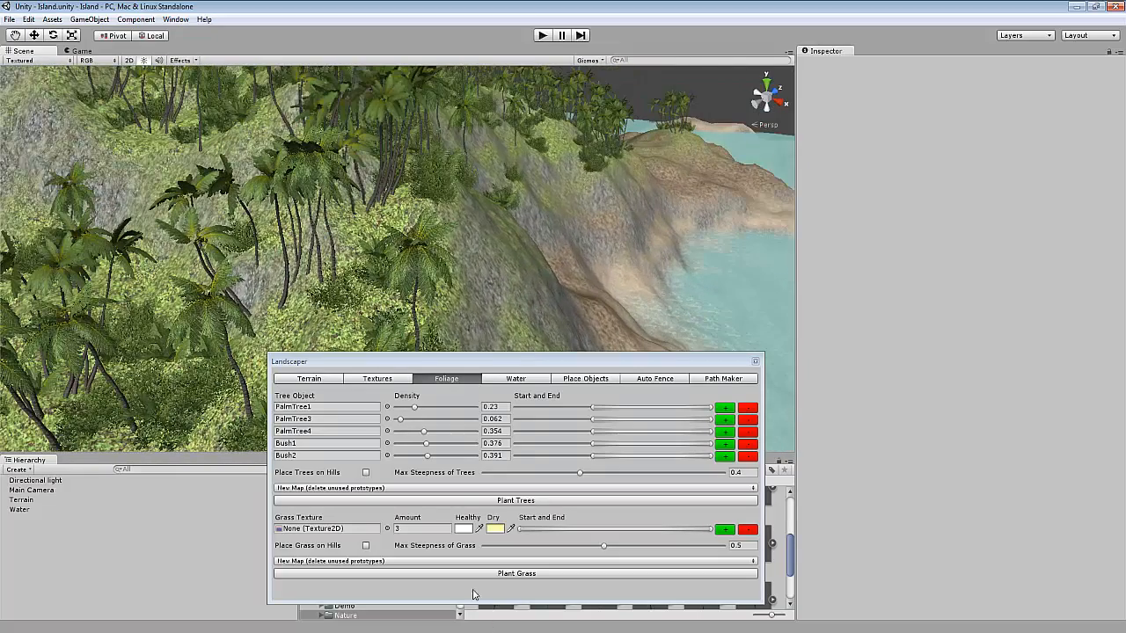
Select the terrain and review its tree prototypes and detail painting sections in the Inspector.
left_click(362, 488)
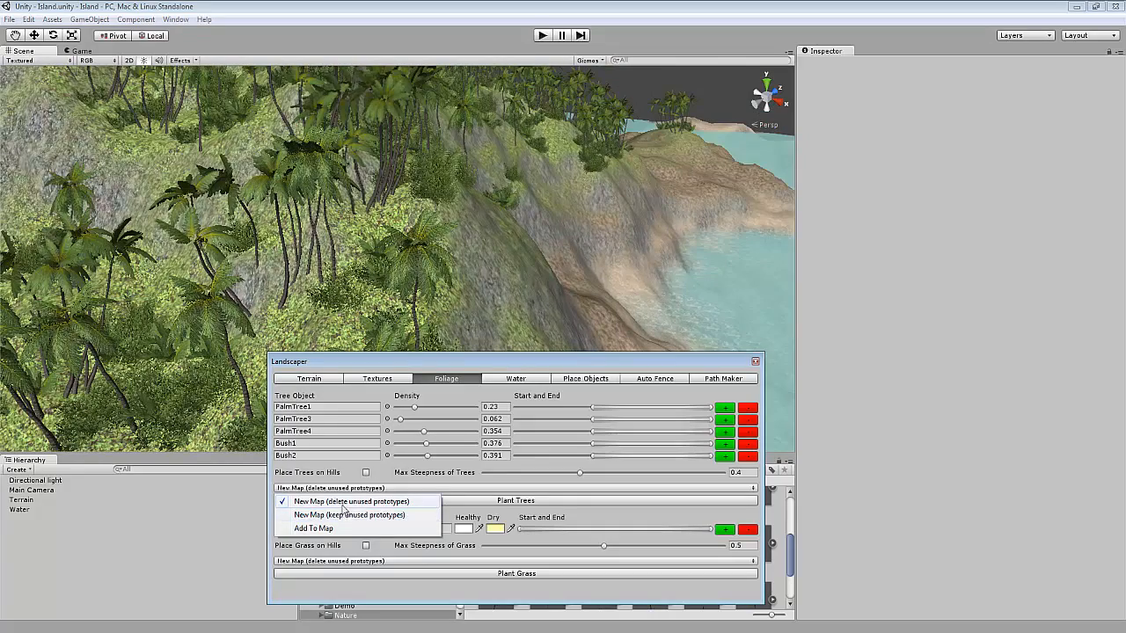
right_click_drag(476, 292, 539, 269)
left_click(292, 289)
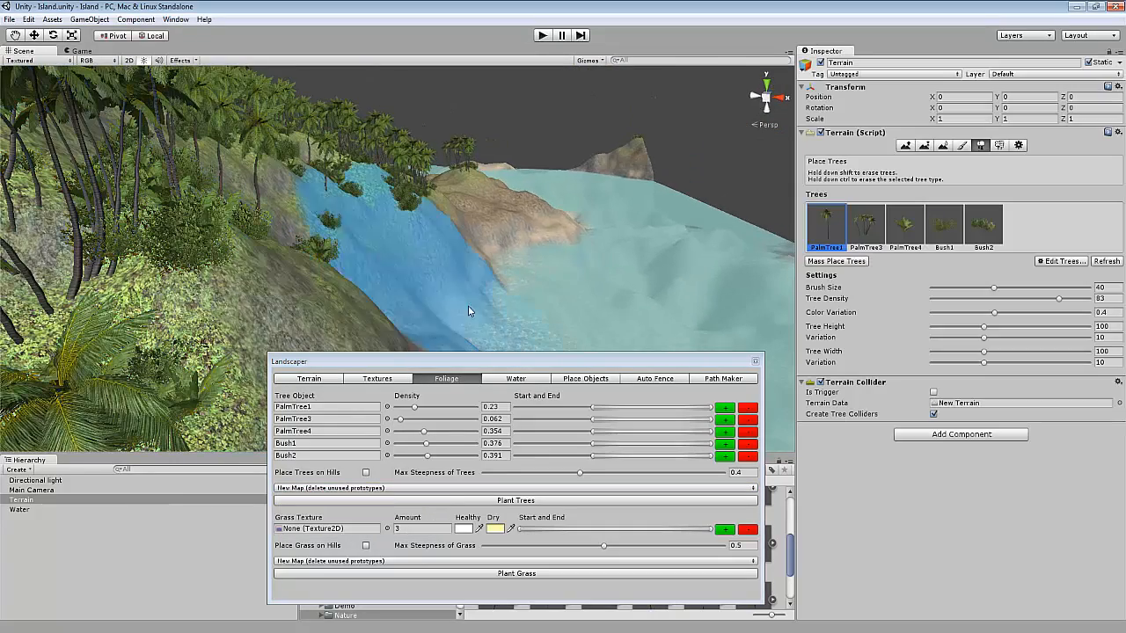
left_click(998, 145)
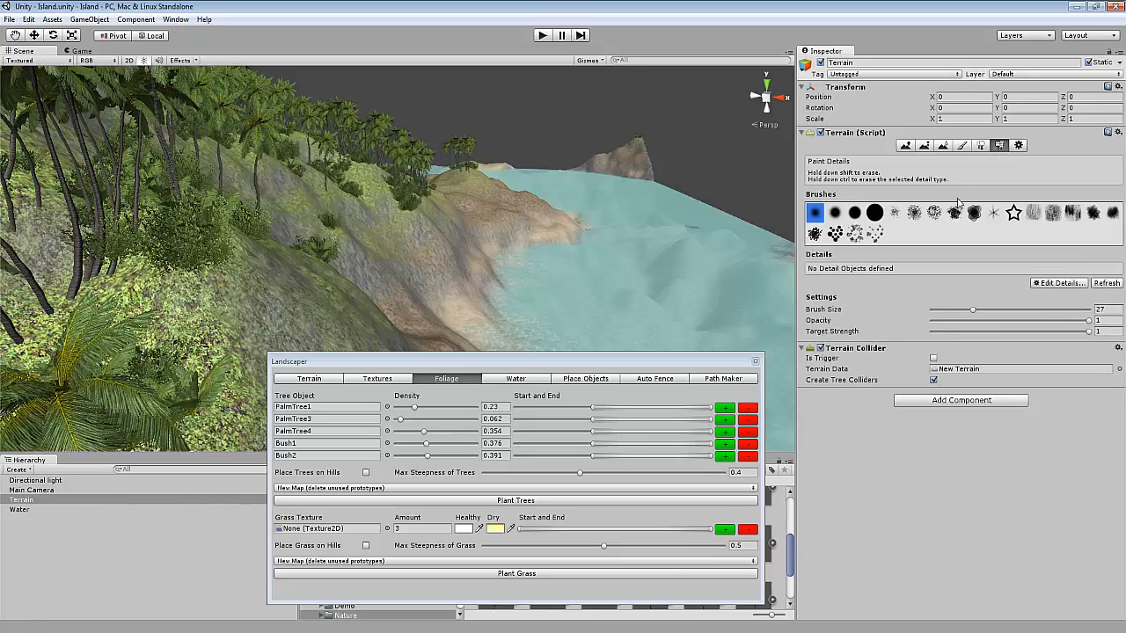
left_click(979, 146)
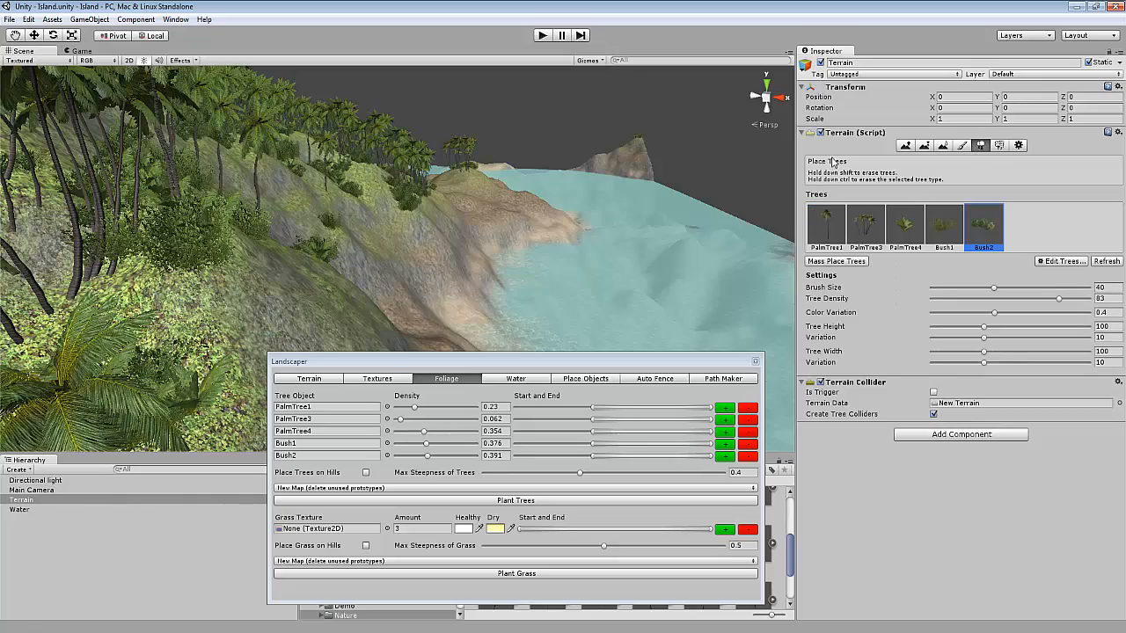
Switch the tree map mode to Add To Map and back to New Map (delete unused prototypes).
right_click_drag(675, 219, 411, 304)
scroll(411, 304, "down", 5)
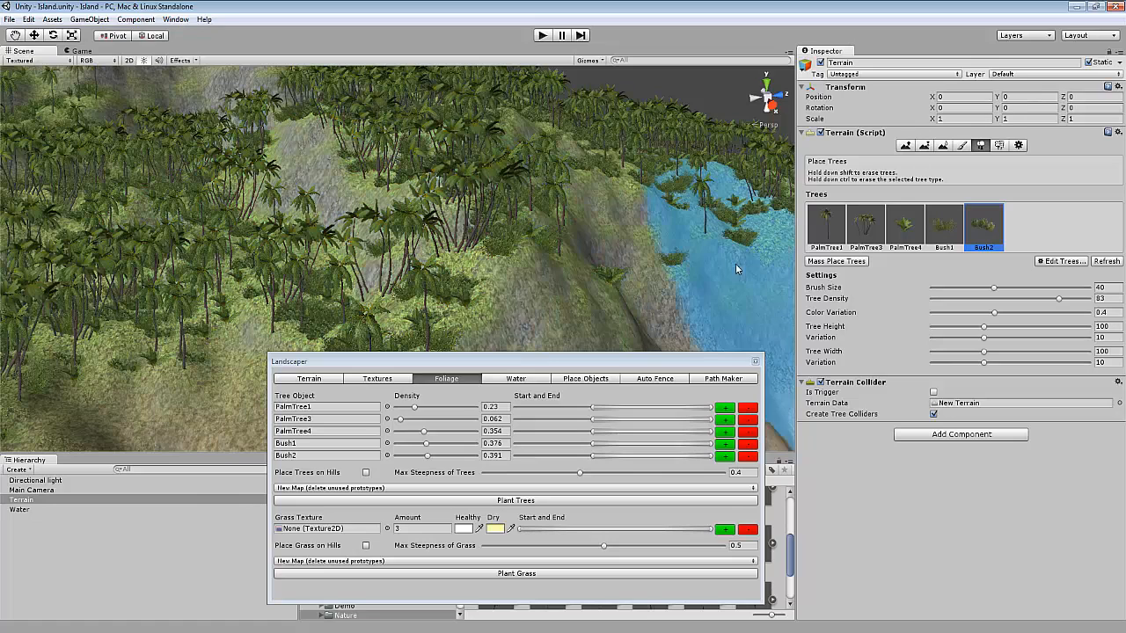
left_click(295, 489)
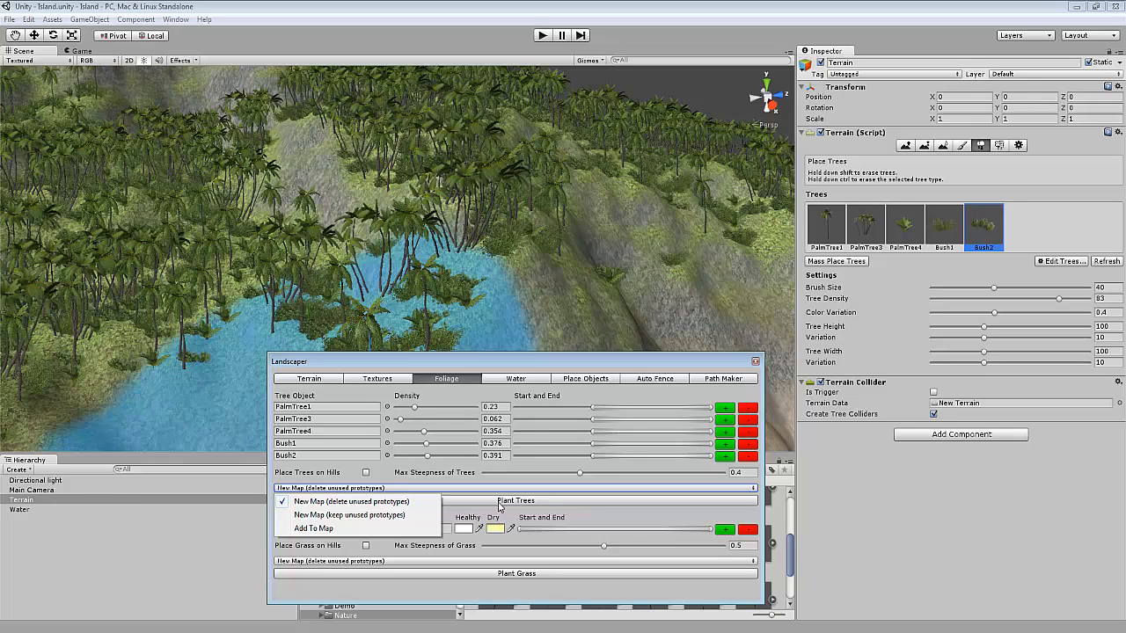
left_click(313, 528)
scroll(220, 336, "down", 1)
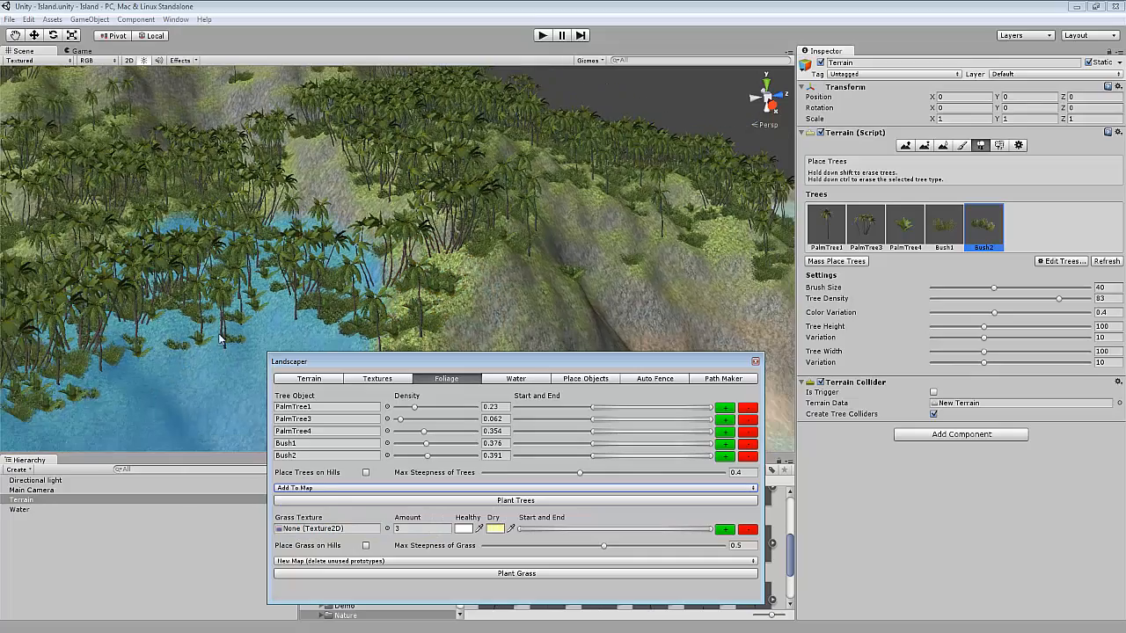
scroll(395, 265, "down", 2)
right_click_drag(386, 265, 292, 213)
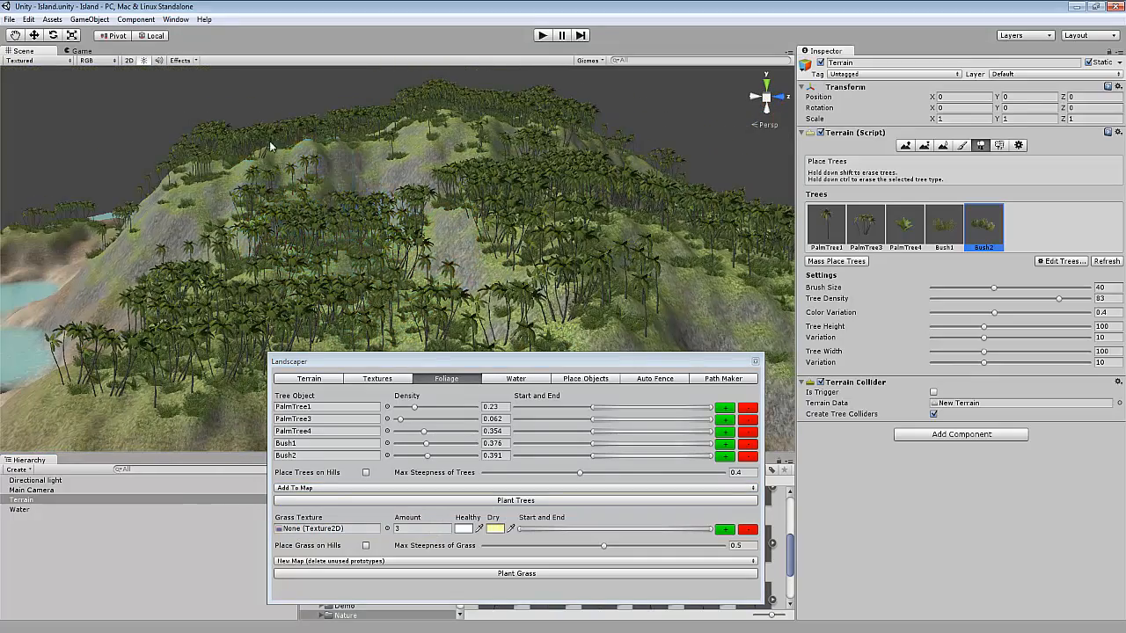
left_click(341, 488)
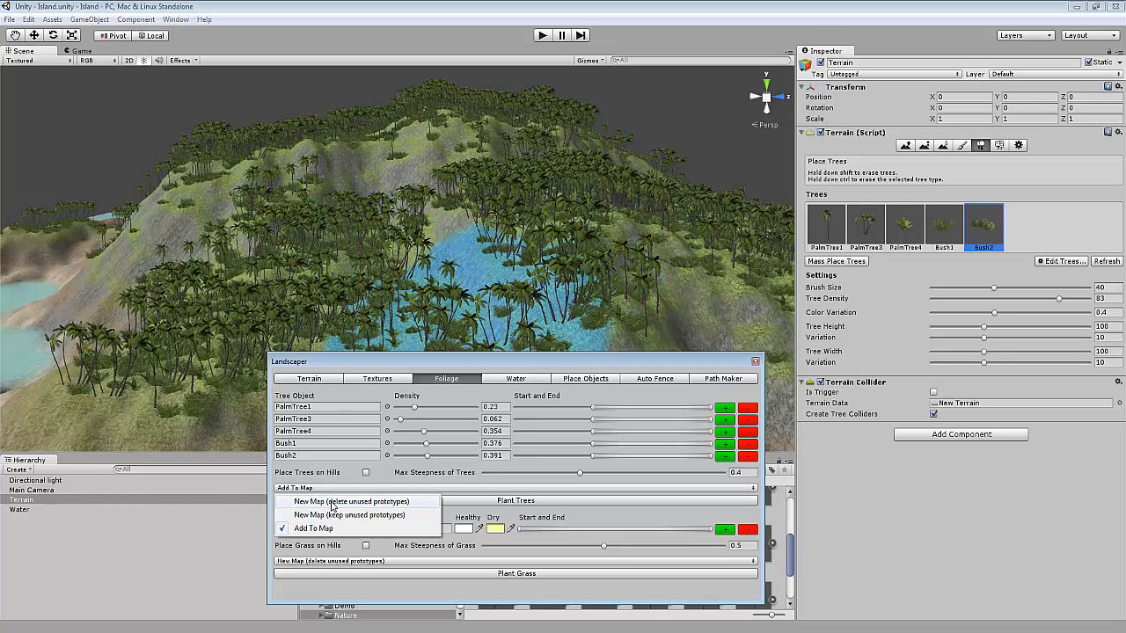
left_click(331, 501)
Search the texture picker for grass and set the Landscaper grass texture to Grass1.
left_click_drag(558, 322, 505, 304, "alt")
left_click_drag(456, 355, 462, 297)
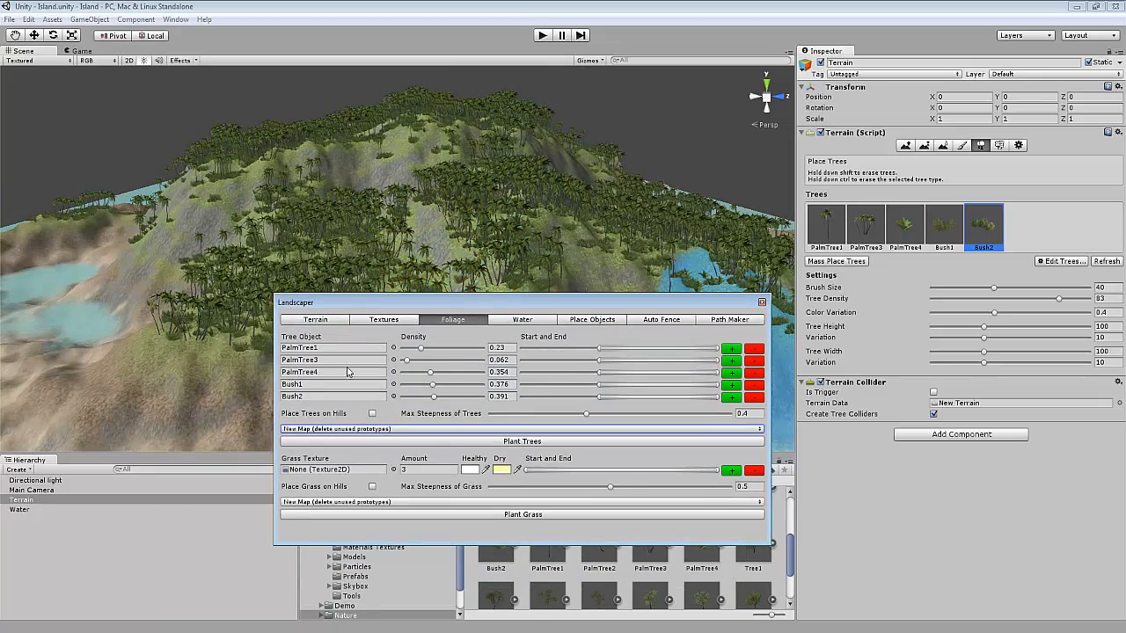
left_click_drag(379, 302, 368, 273)
scroll(502, 196, "up", 6)
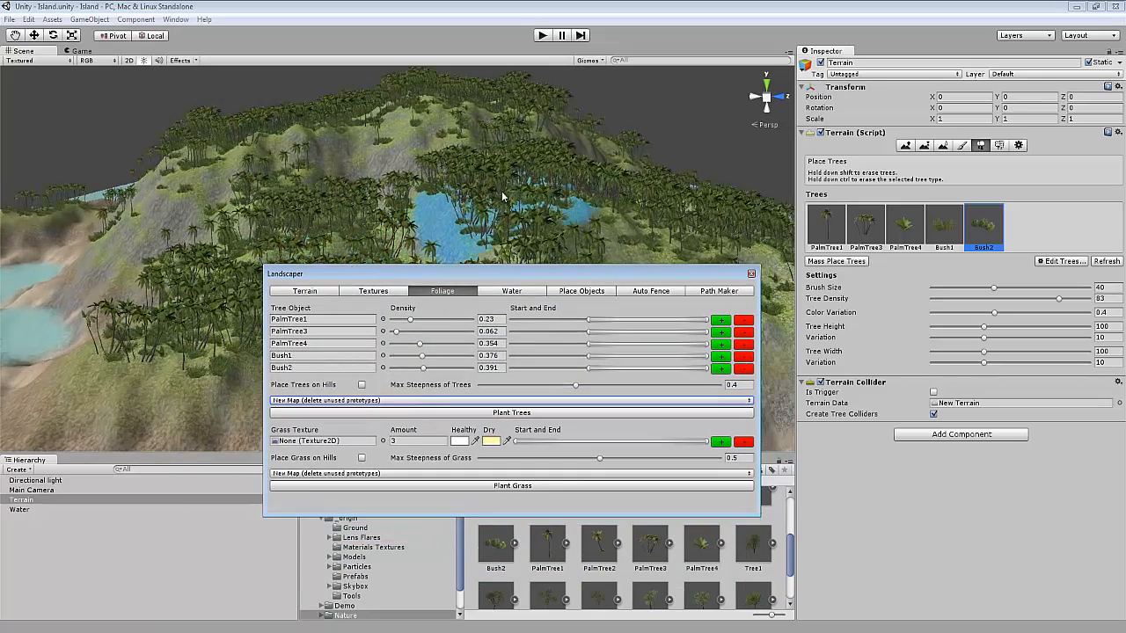
left_click_drag(538, 220, 484, 216, "alt")
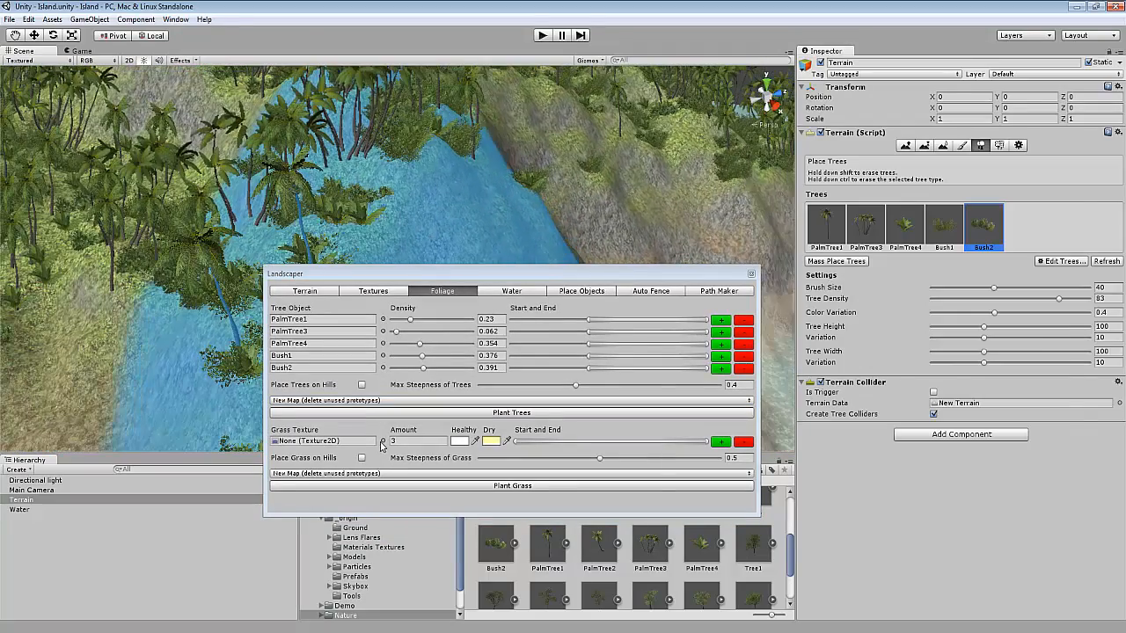
left_click(382, 441)
type("grass")
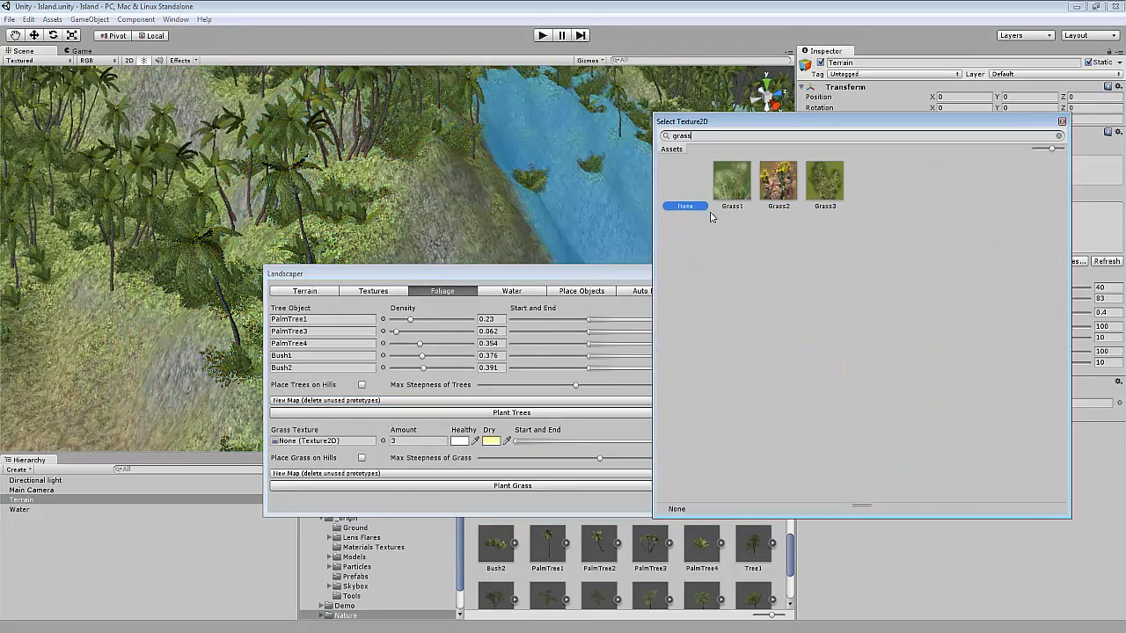
double_click(735, 195)
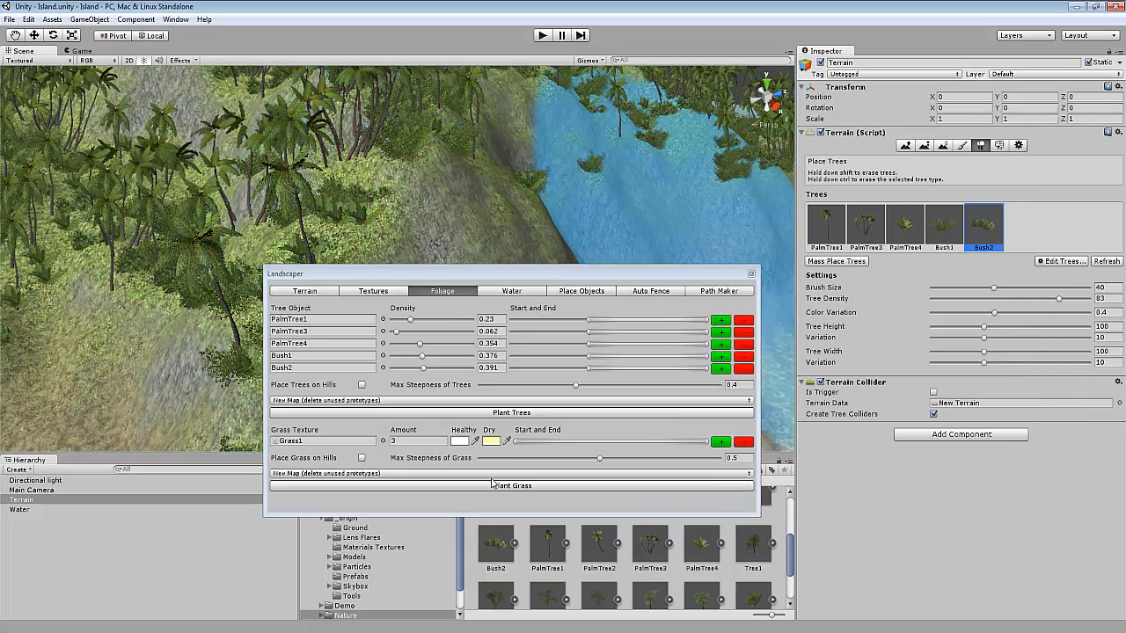
Set Max Steepness of Grass to 0.4 and plant the grass.
left_click(410, 441)
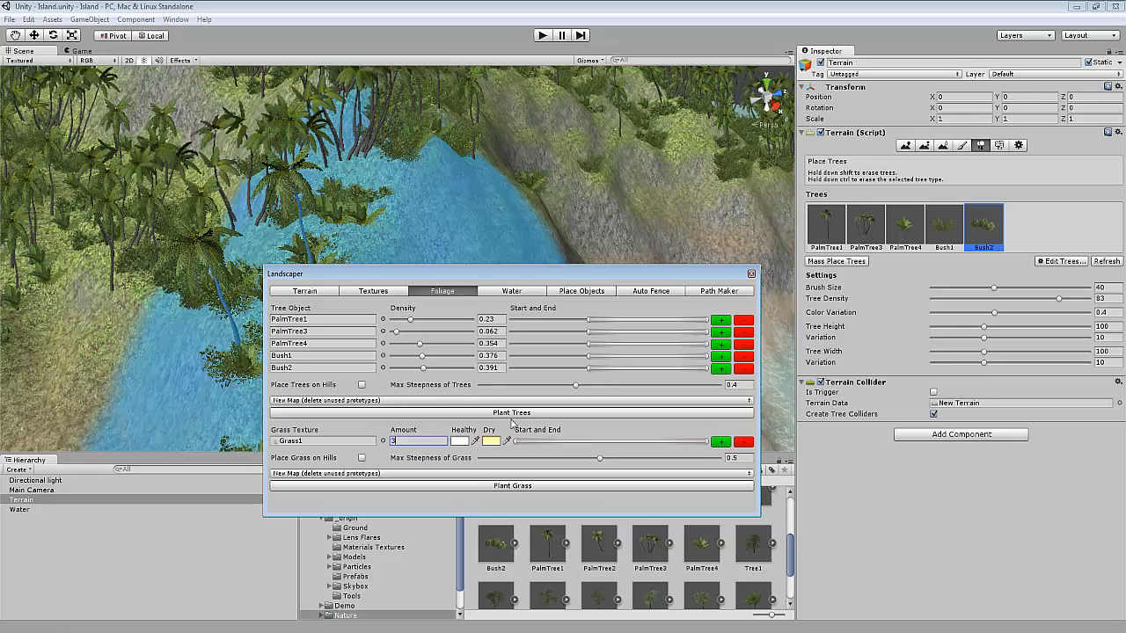
left_click_drag(517, 442, 588, 444)
key("Tab")
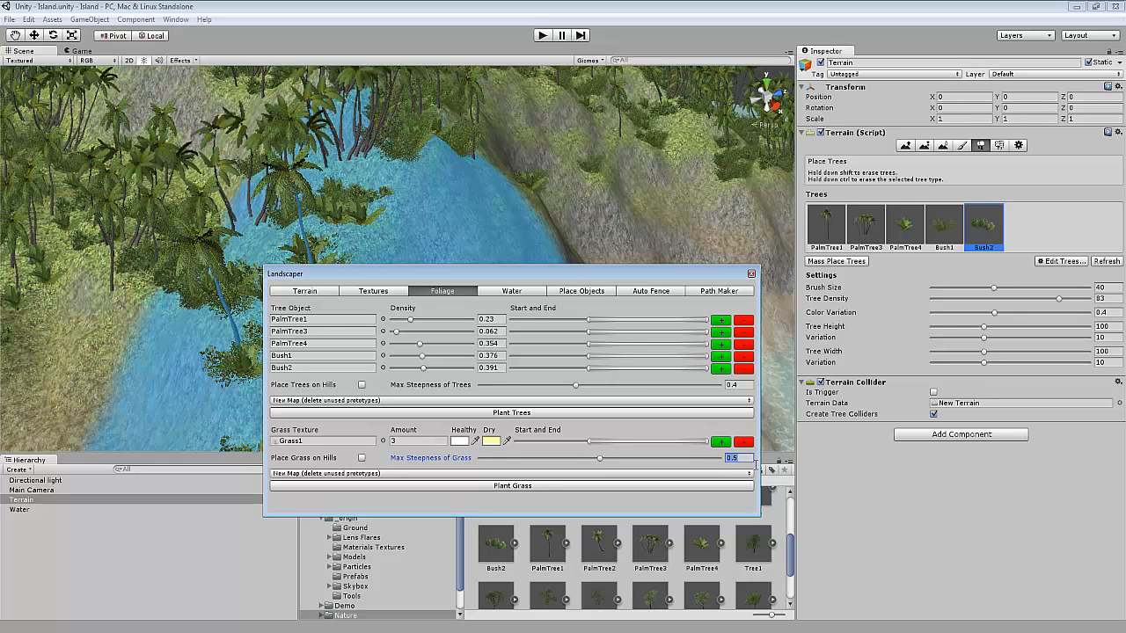
type("0")
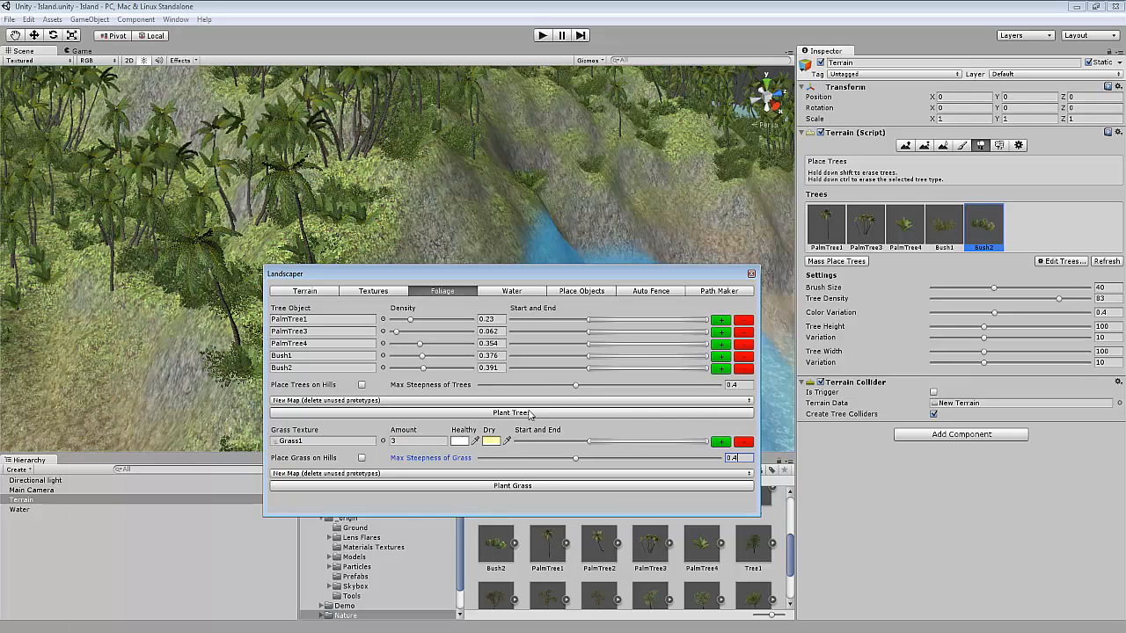
left_click(553, 487)
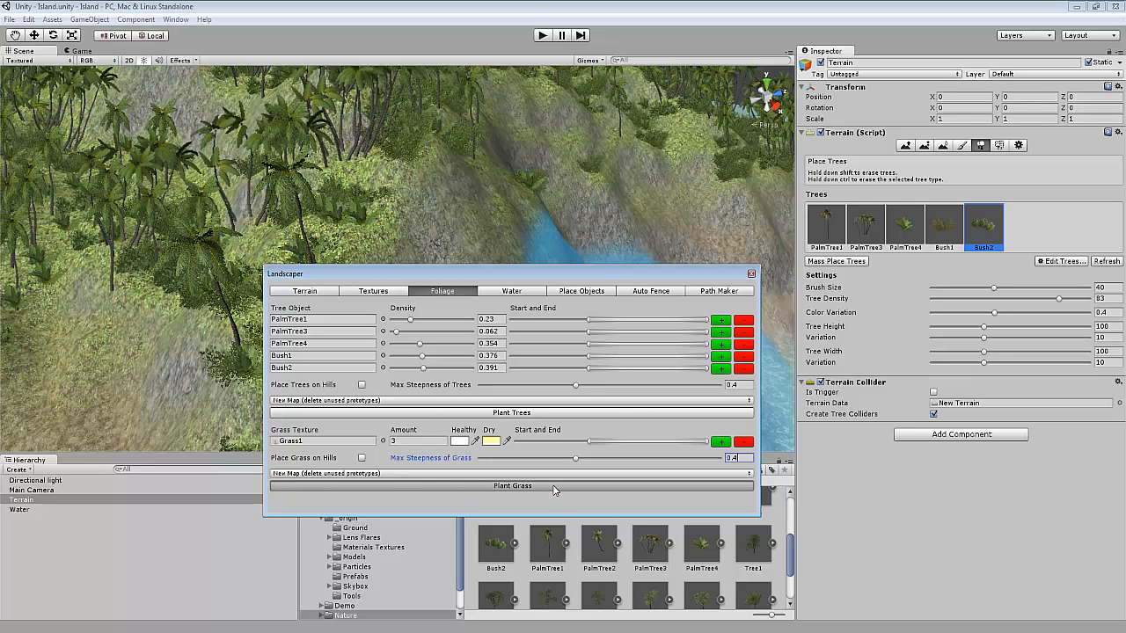
Open the terrain settings and examine the planted grass up close on the slopes.
left_click_drag(553, 275, 600, 434)
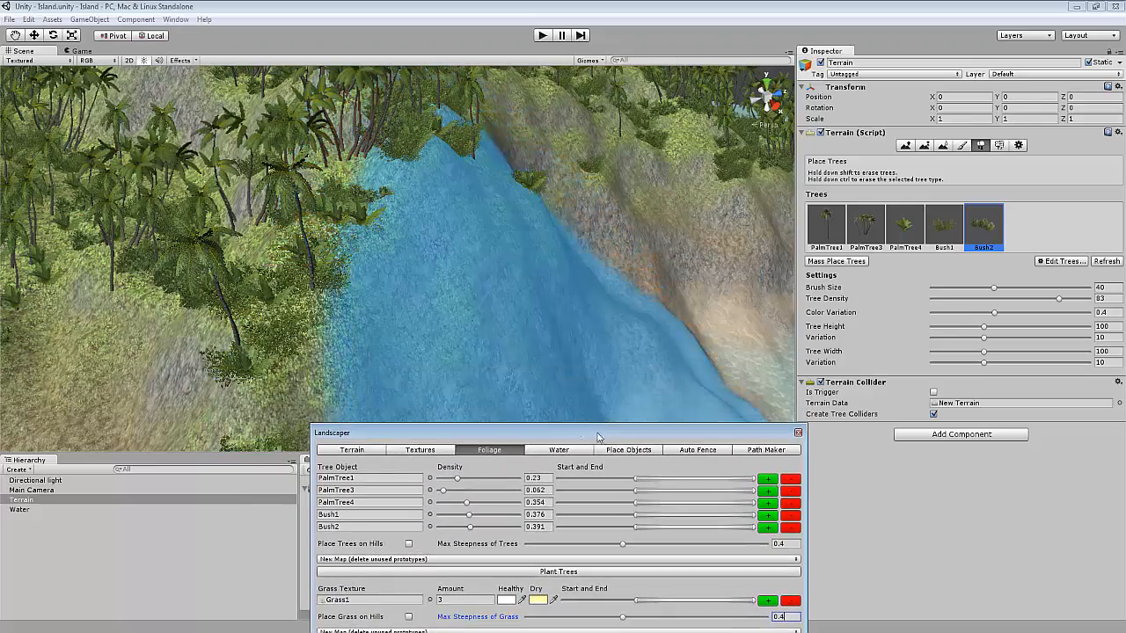
scroll(638, 314, "down", 2)
left_click(1019, 145)
scroll(437, 280, "up", 6)
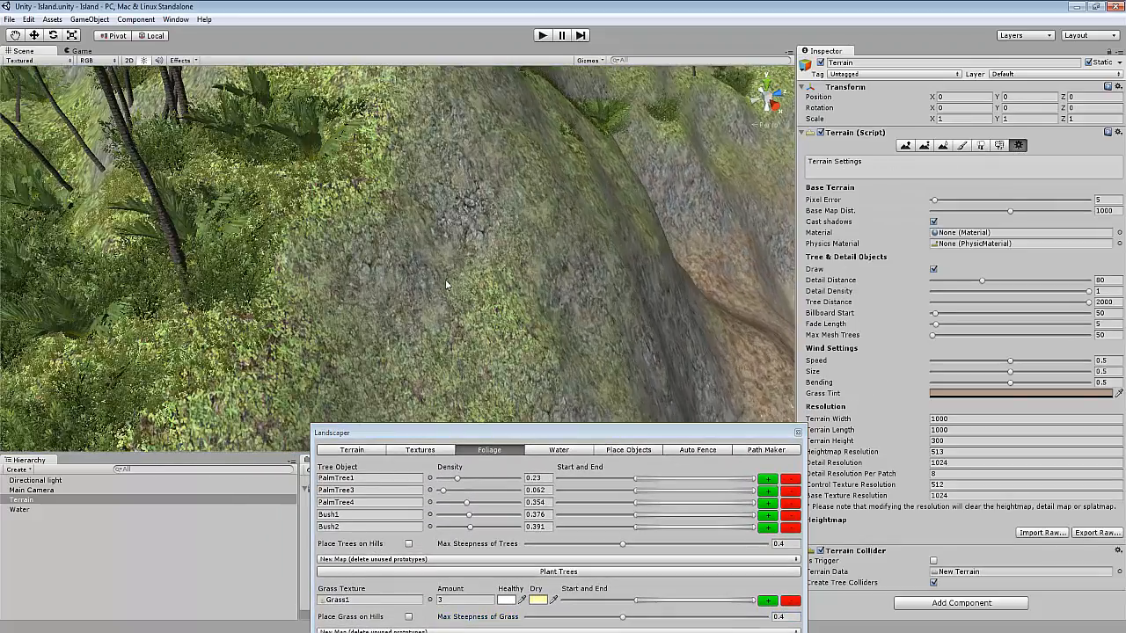
right_click_drag(509, 286, 468, 305)
key("w")
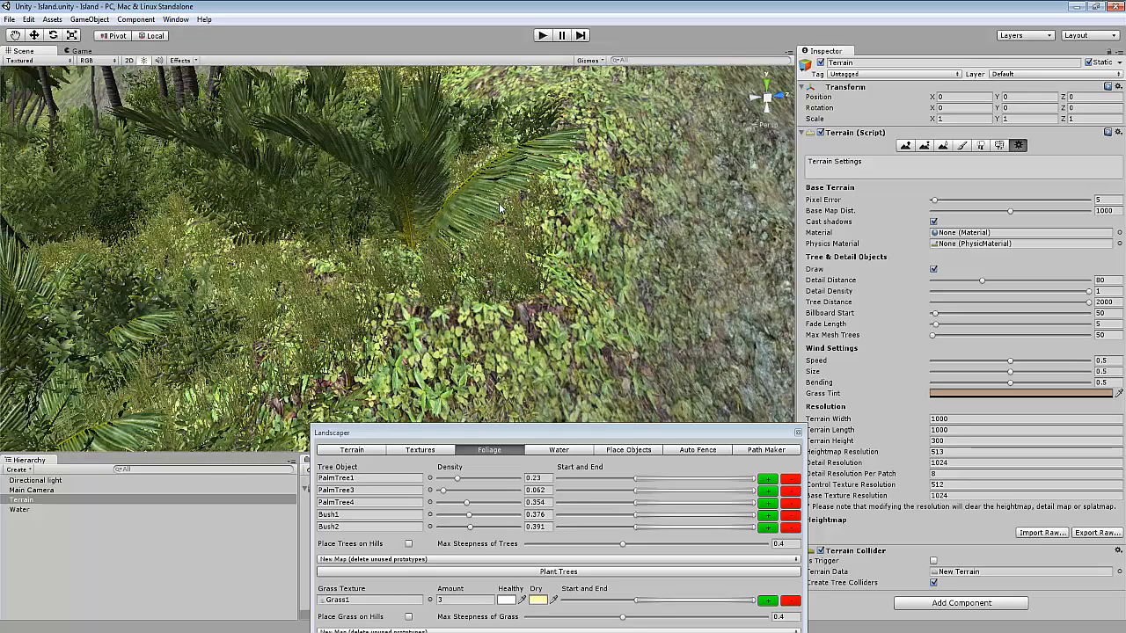
Set Max Steepness of Grass to about 0.464 and the grass Amount to 1, then plant the grass again.
left_click(623, 621)
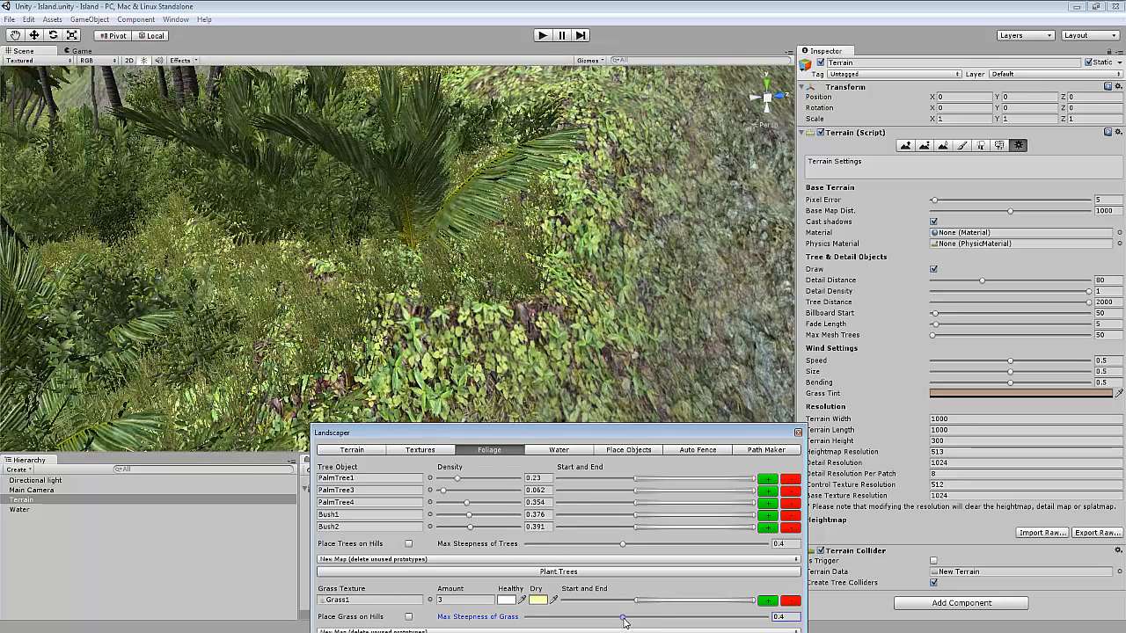
left_click_drag(630, 622, 639, 622)
left_click_drag(555, 431, 538, 387)
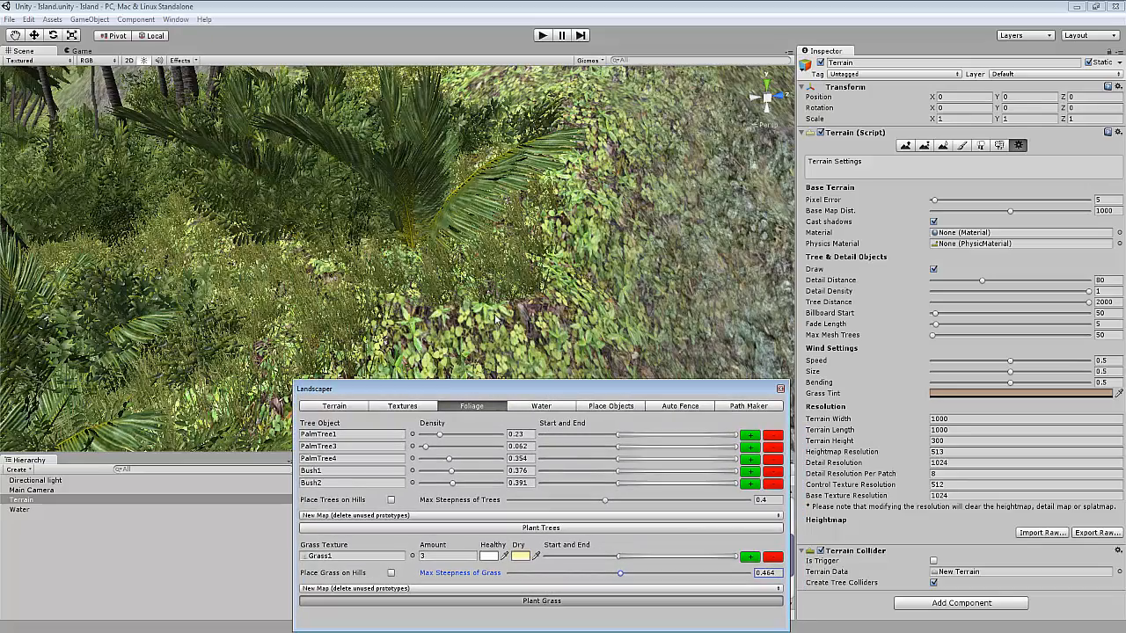
right_click_drag(495, 314, 568, 297)
scroll(568, 297, "down", 6)
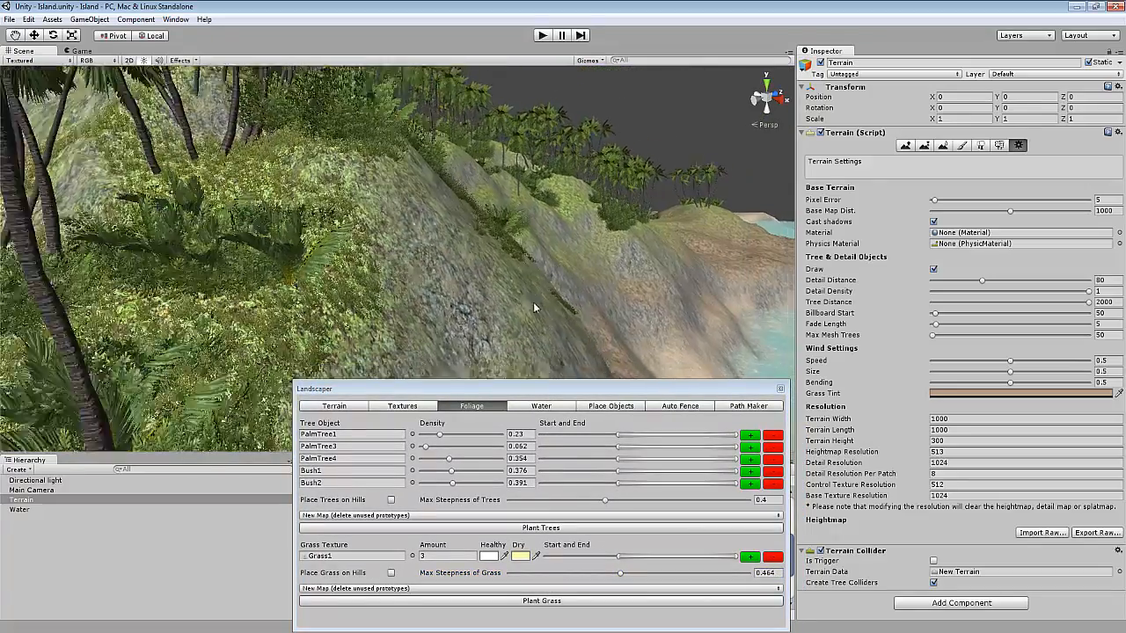
mouse_move(494, 327)
right_mouse_down()
mouse_move(418, 276)
mouse_move(581, 238)
mouse_move(420, 318)
mouse_move(505, 284)
mouse_move(457, 296)
mouse_move(483, 318)
mouse_move(505, 300)
mouse_move(492, 317)
right_mouse_up()
scroll(420, 318, "down", 4)
key("w")
left_click(430, 560)
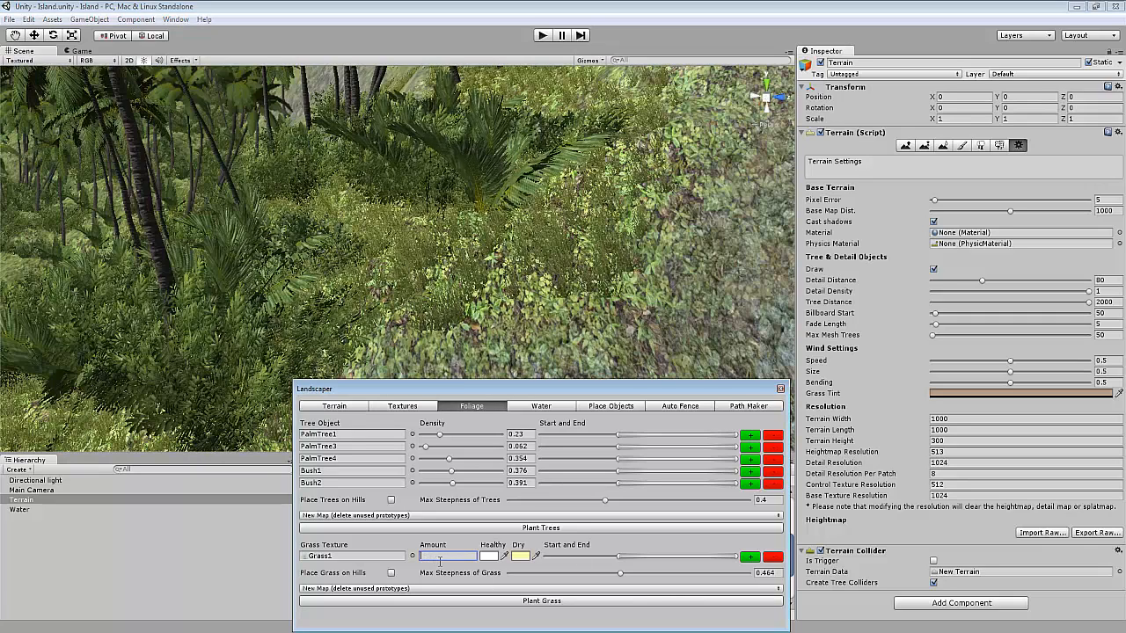
left_click(481, 602)
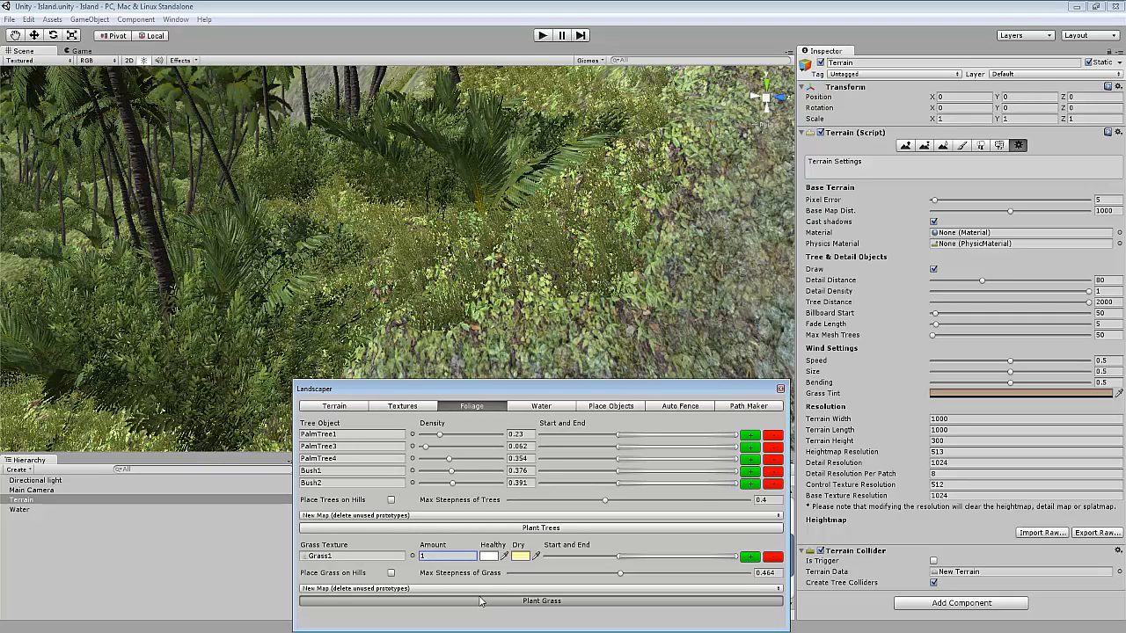
Examine the replanted grass close up and the terrain's Detail Resolution setting.
scroll(323, 198, "up", 5)
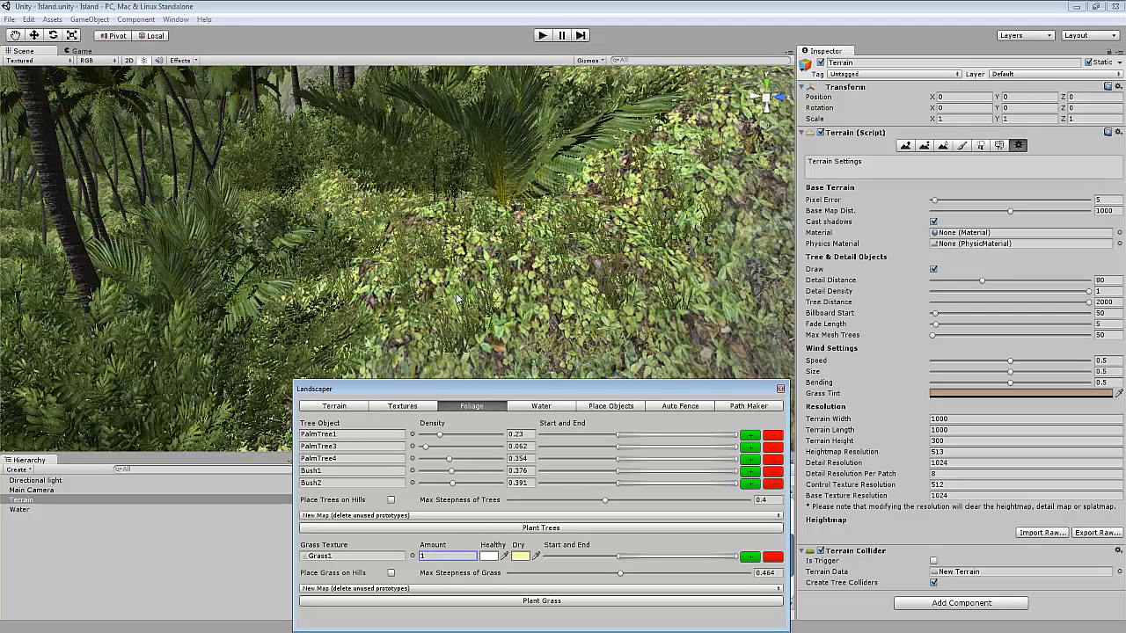
scroll(380, 293, "down", 6)
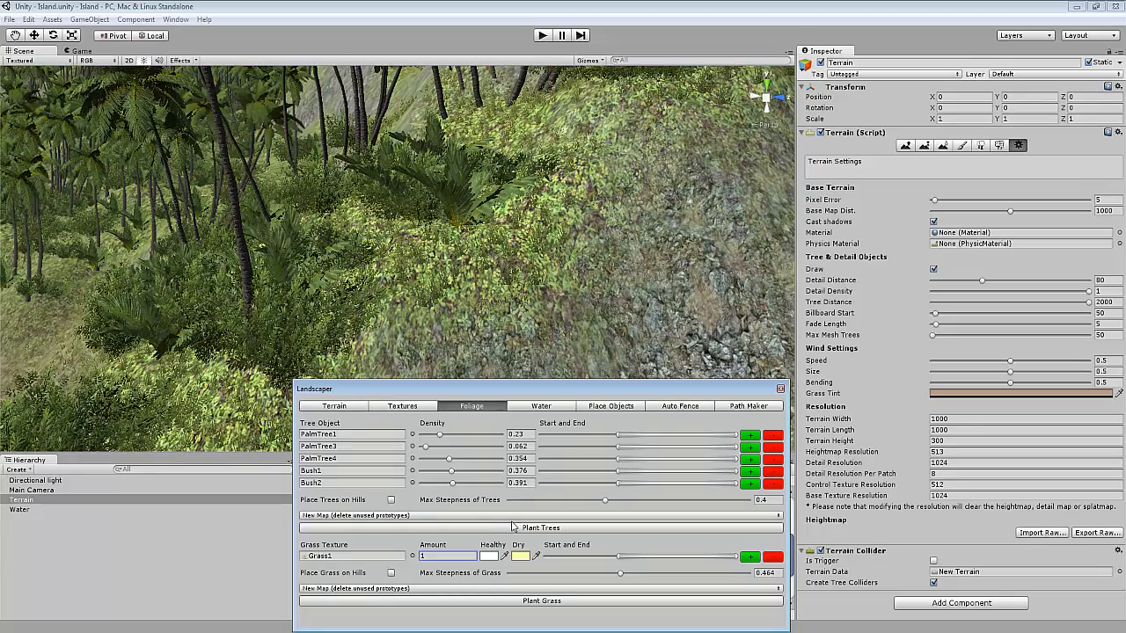
scroll(519, 348, "up", 4)
scroll(519, 347, "up", 2)
middle_click_drag(519, 347, 373, 318)
scroll(373, 317, "up", 2)
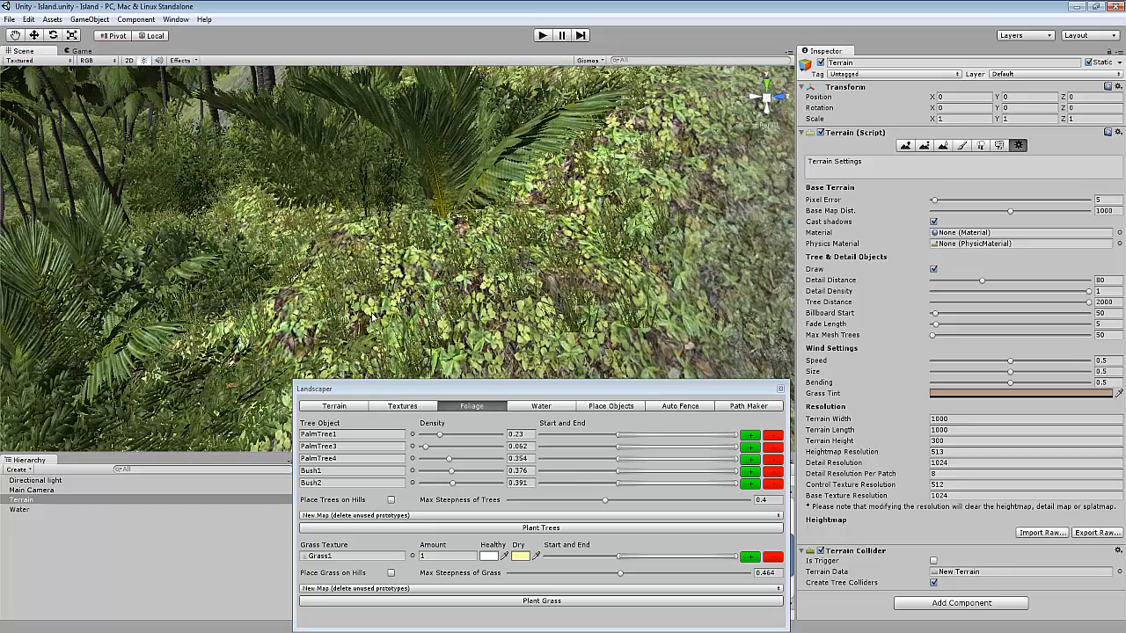
left_click(957, 465)
left_click_drag(957, 469, 928, 466)
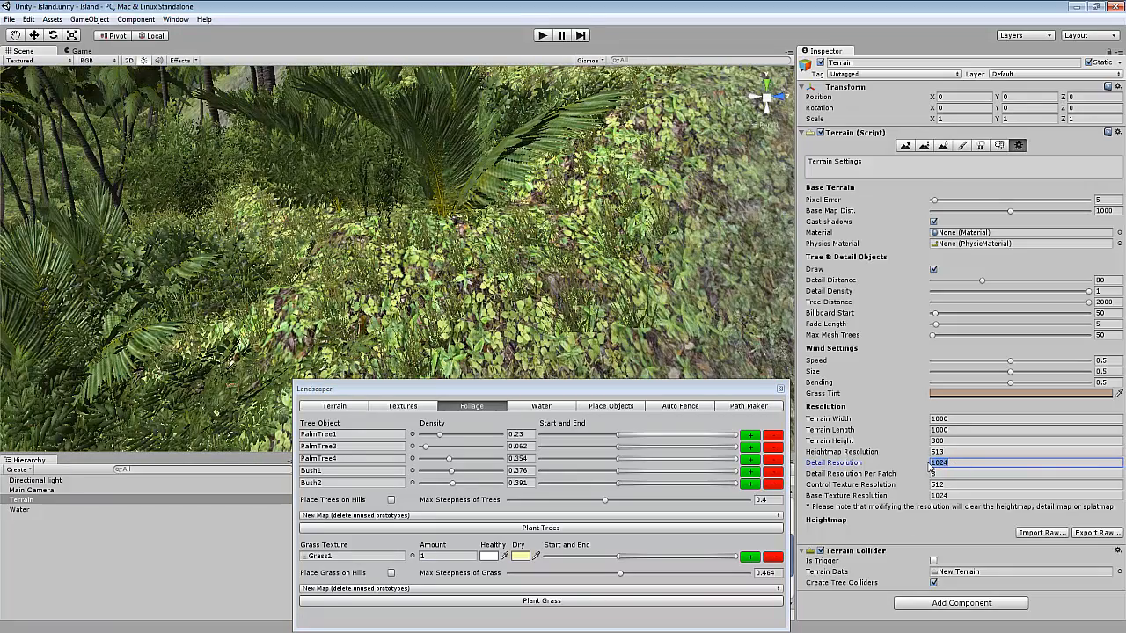
left_click(955, 471)
Add a second grass texture row using Grass3 and plant the grass again.
left_click(750, 557)
left_click(411, 568)
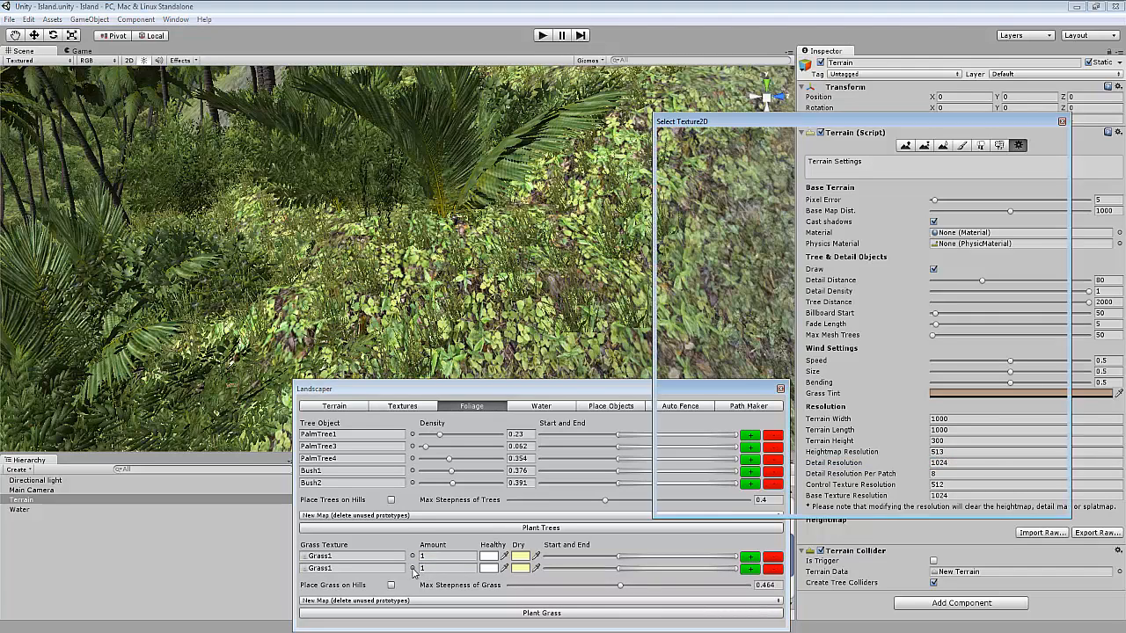
type("grass")
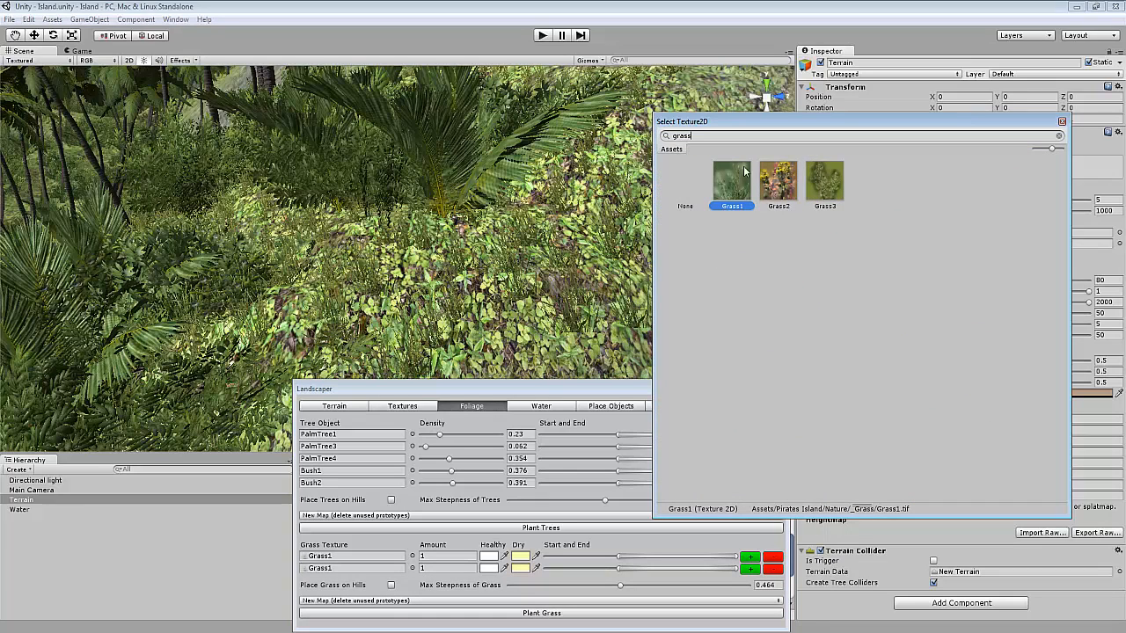
double_click(817, 180)
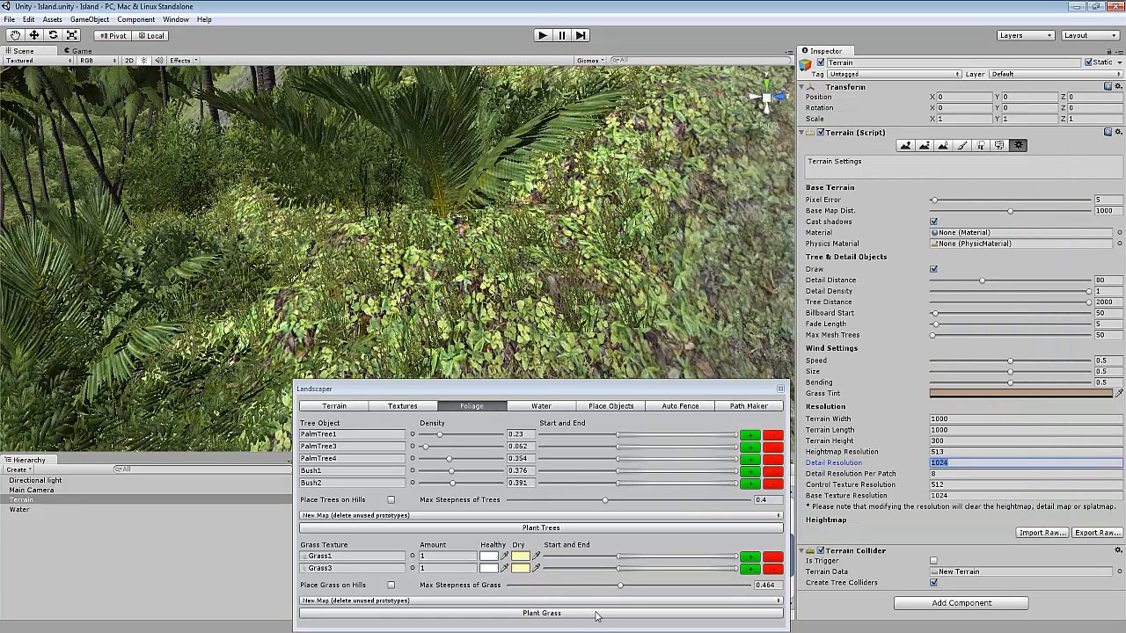
left_click(560, 616)
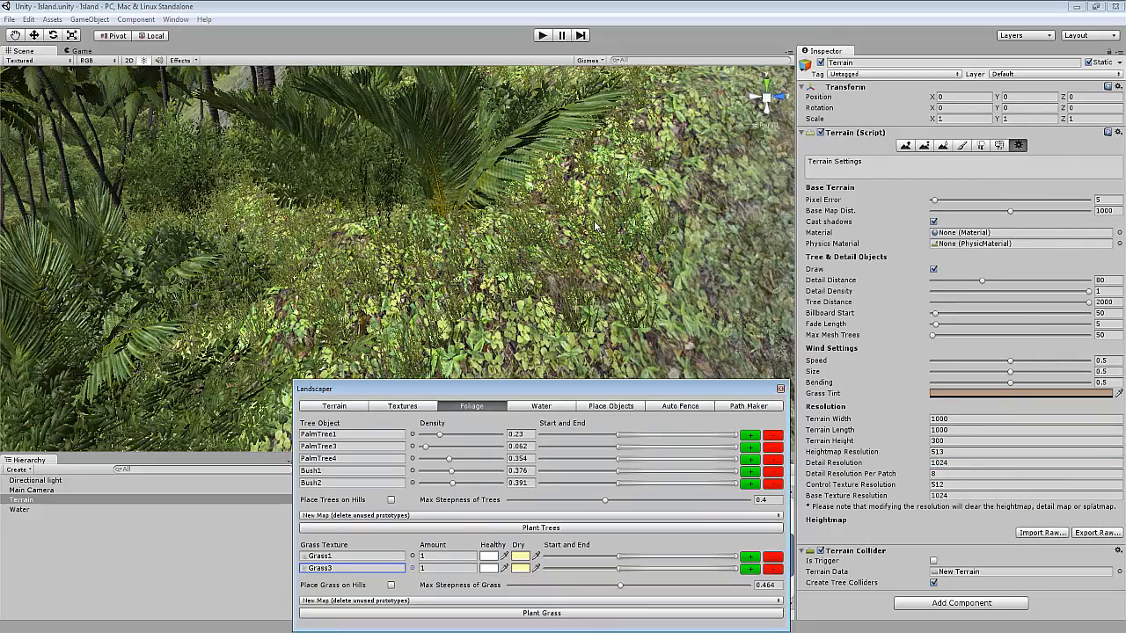
Check the grass map option New Map (delete unused prototypes) and select Grass3 among the terrain's paint details.
scroll(498, 264, "down", 8)
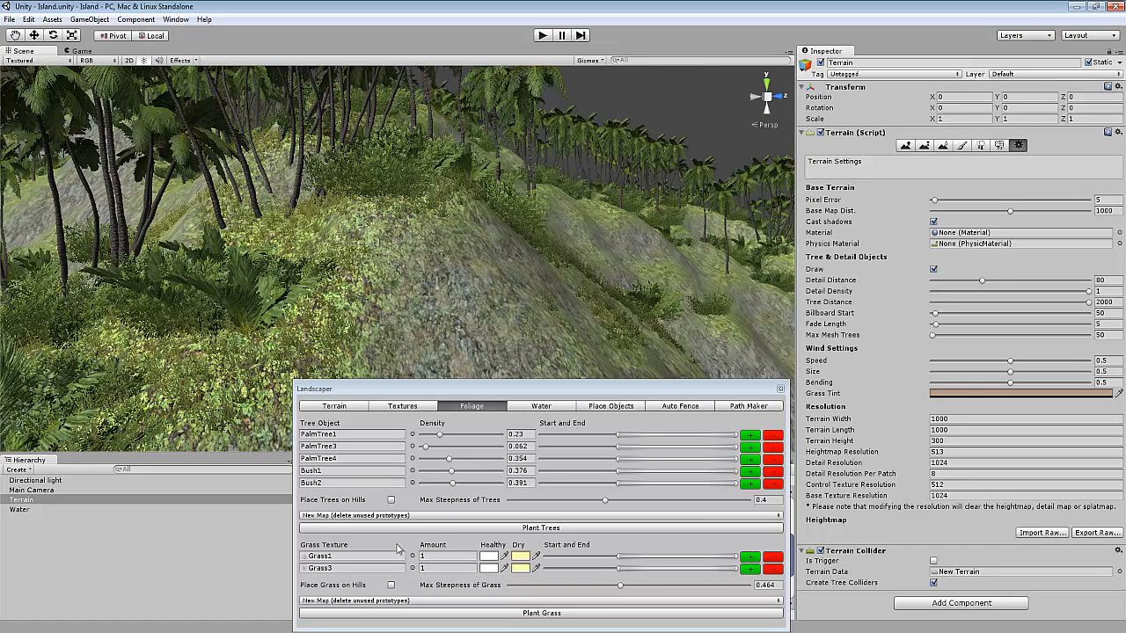
left_click(366, 601)
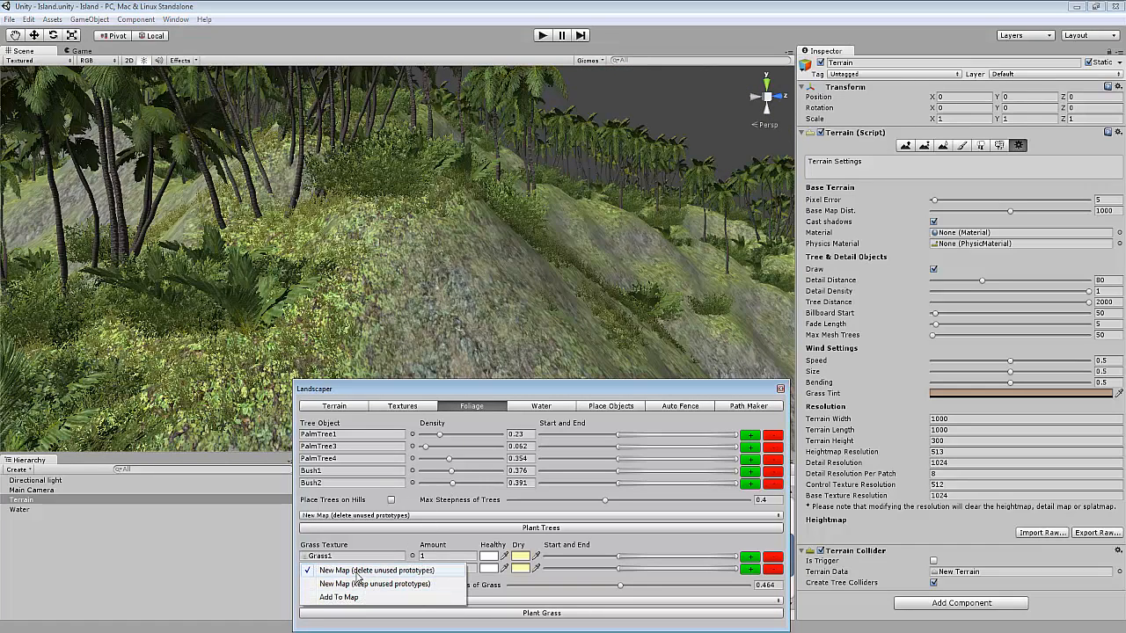
left_click(357, 574)
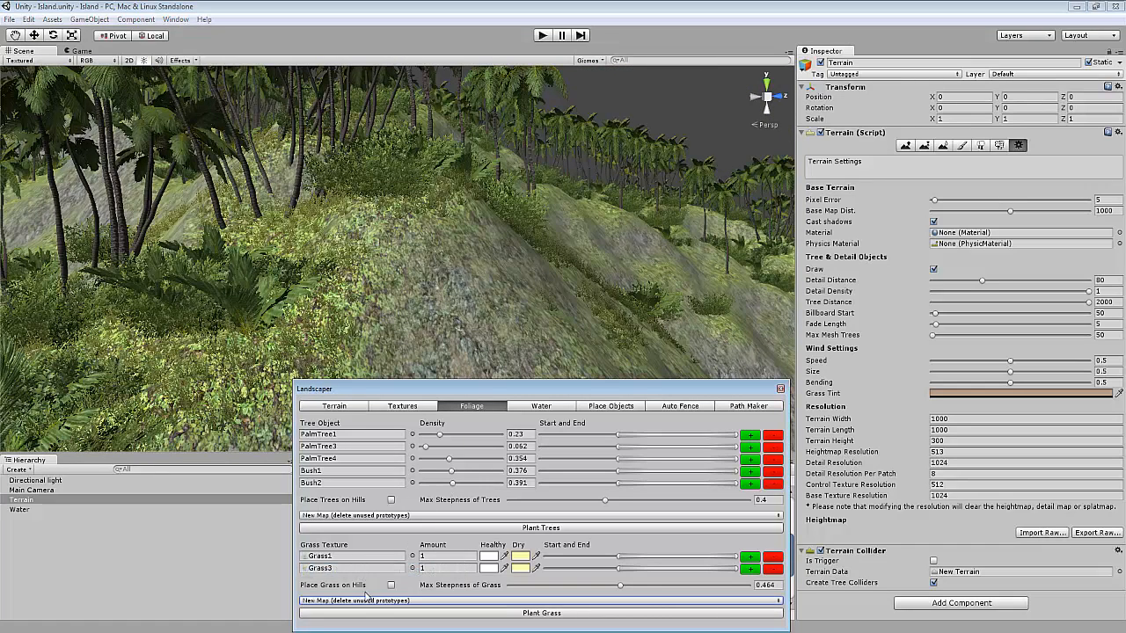
left_click(999, 146)
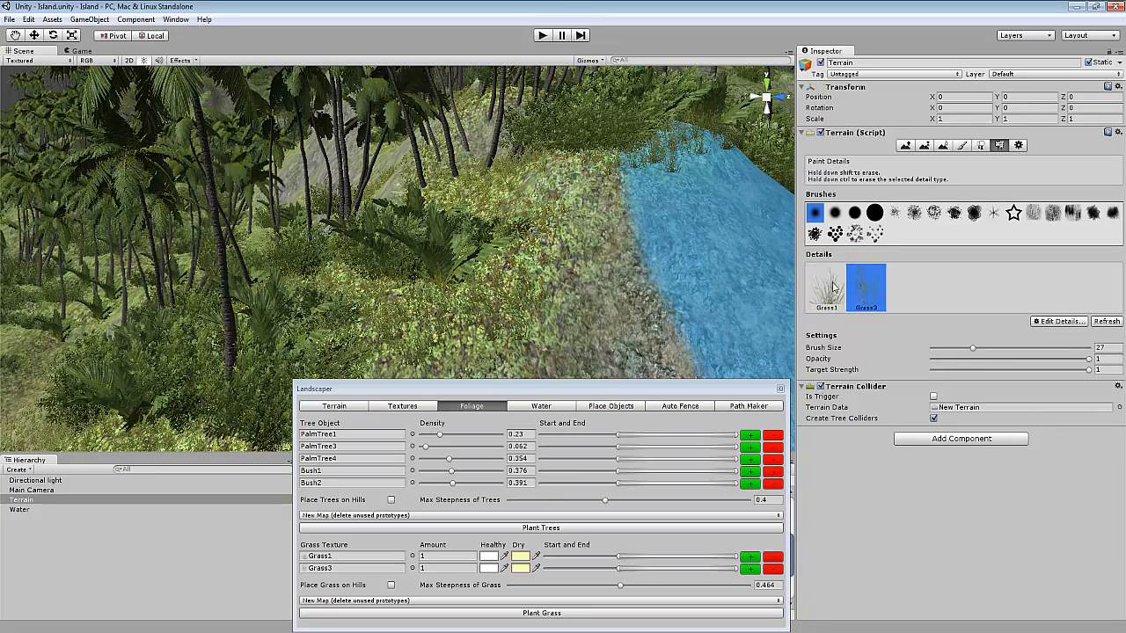
left_click(863, 287)
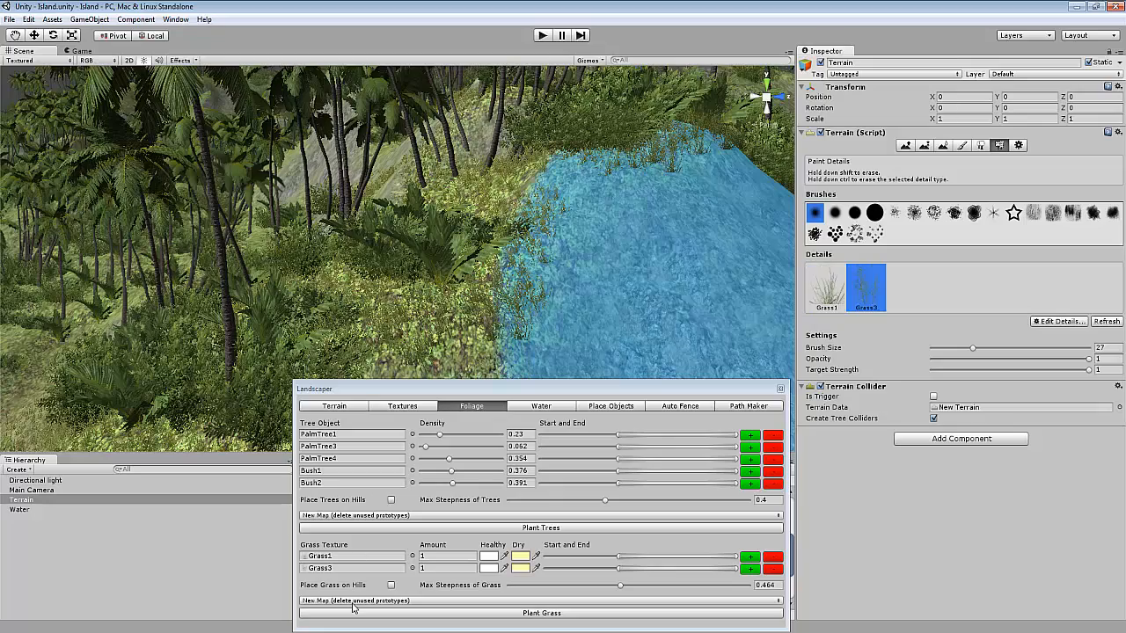
Survey the island terrain's grass coverage from a wider view.
scroll(535, 291, "down", 6)
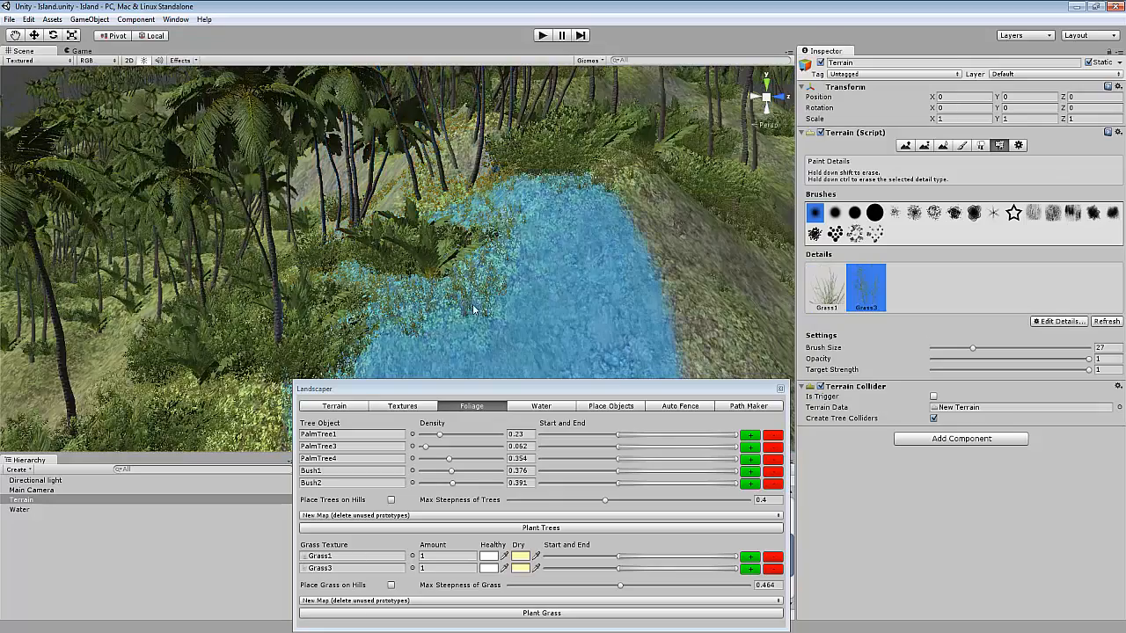
left_click_drag(520, 387, 469, 351)
scroll(383, 264, "down", 6)
scroll(364, 266, "down", 3)
scroll(390, 272, "up", 8)
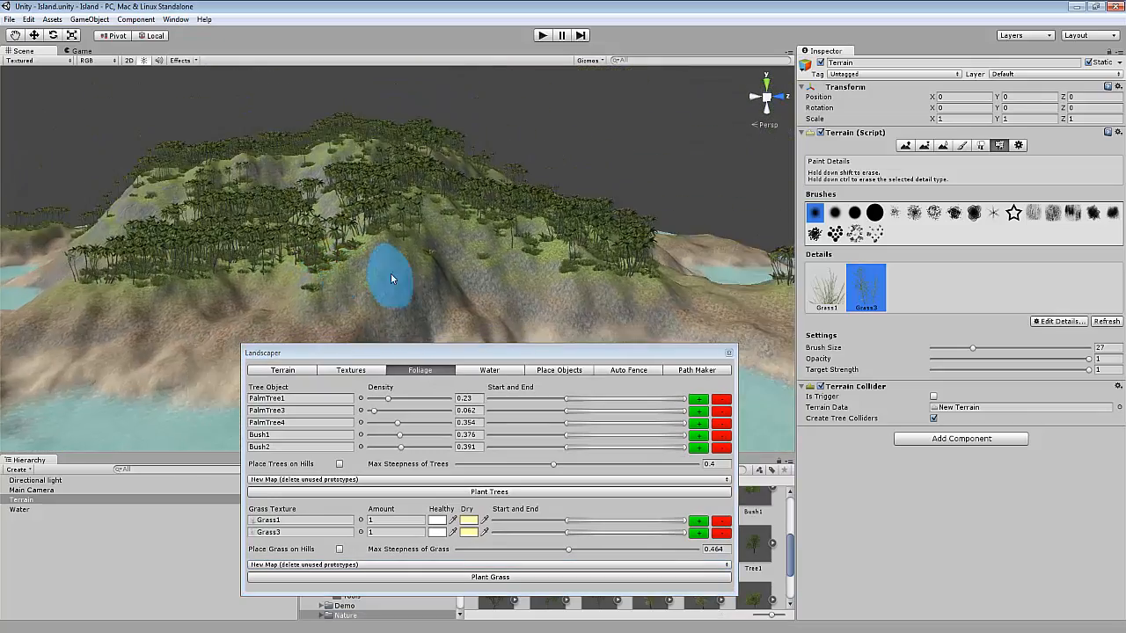
right_click_drag(386, 279, 402, 357)
scroll(358, 304, "down", 5)
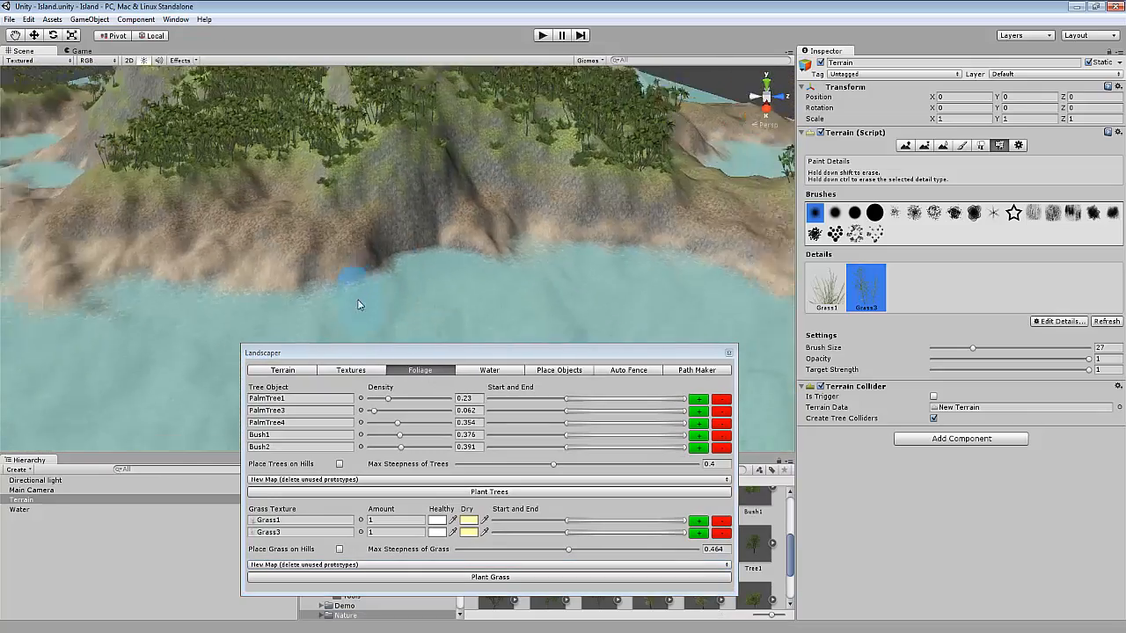
right_click_drag(494, 300, 495, 344)
scroll(495, 310, "up", 4)
Switch Landscaper to Place Objects and choose Barrel1 as the object to place.
left_click(560, 370)
scroll(531, 291, "up", 7)
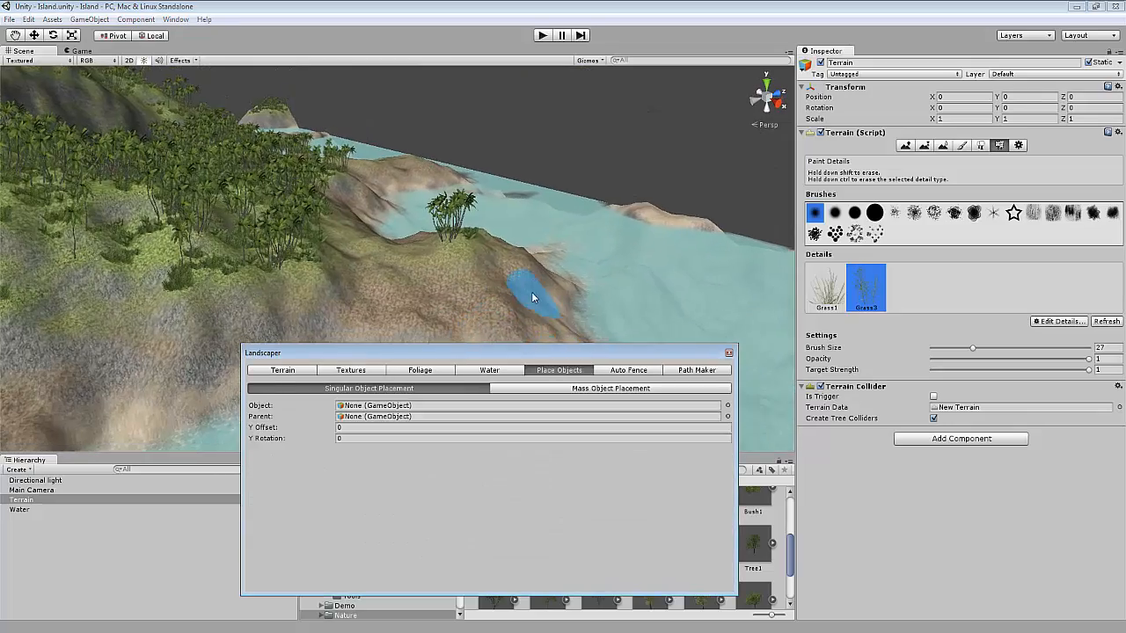
scroll(435, 323, "up", 2)
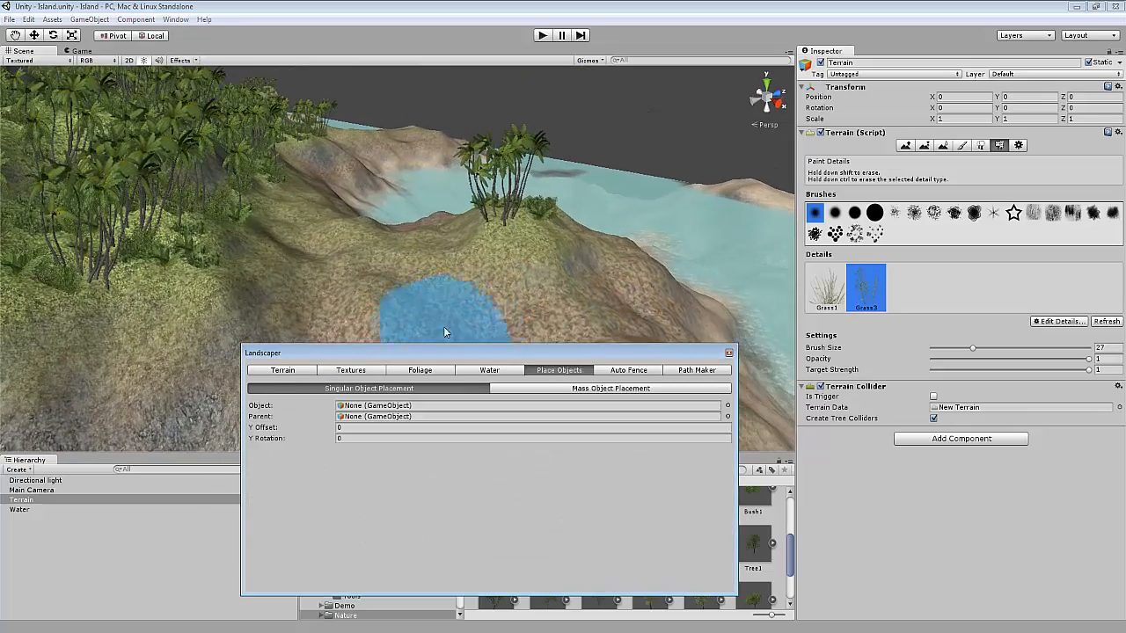
left_click(1019, 145)
scroll(349, 305, "up", 5)
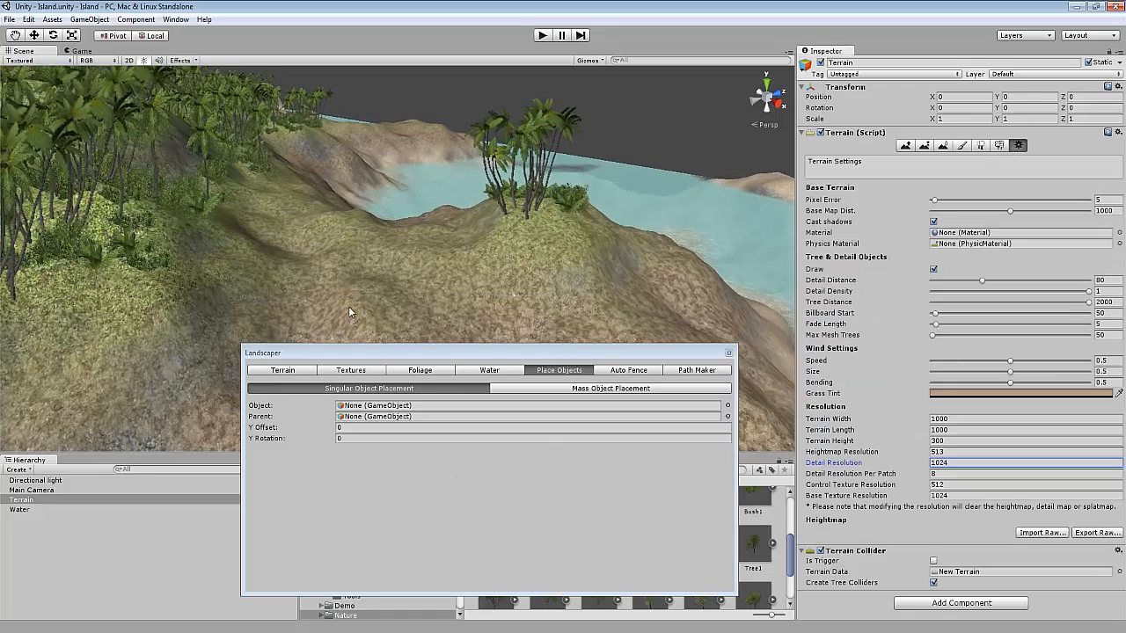
right_click_drag(344, 329, 354, 315)
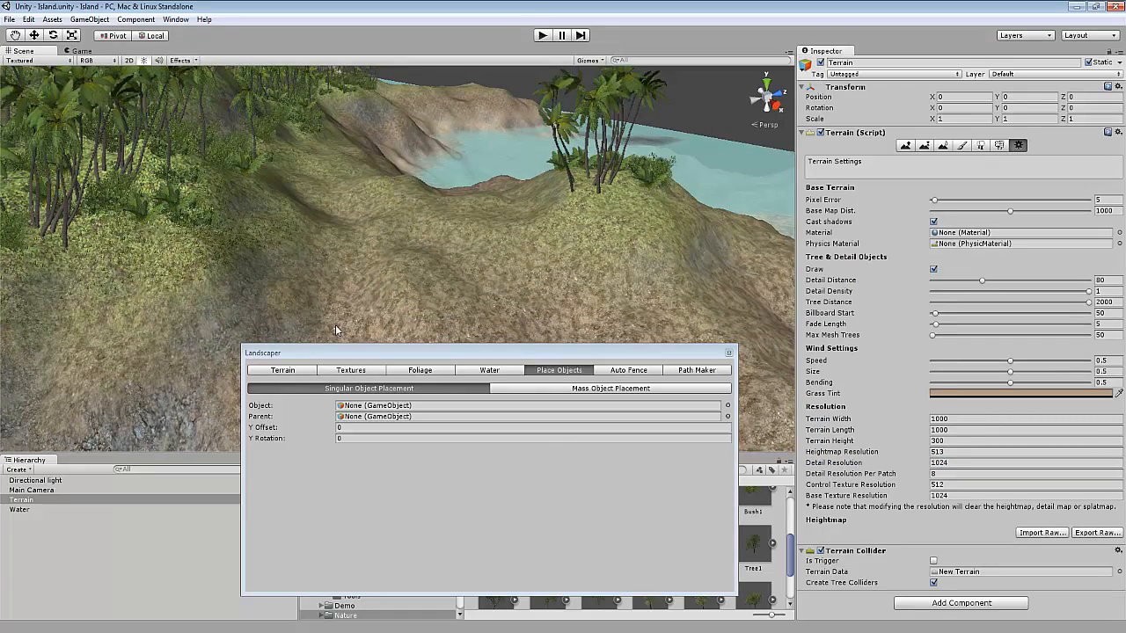
scroll(504, 311, "up", 3)
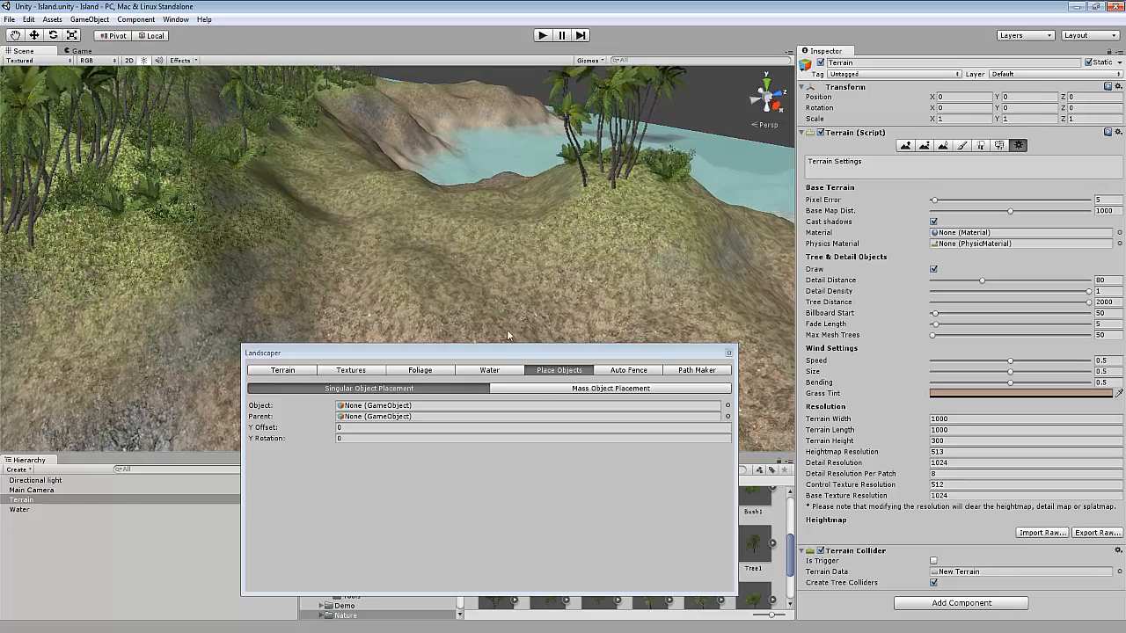
right_click_drag(508, 333, 341, 248)
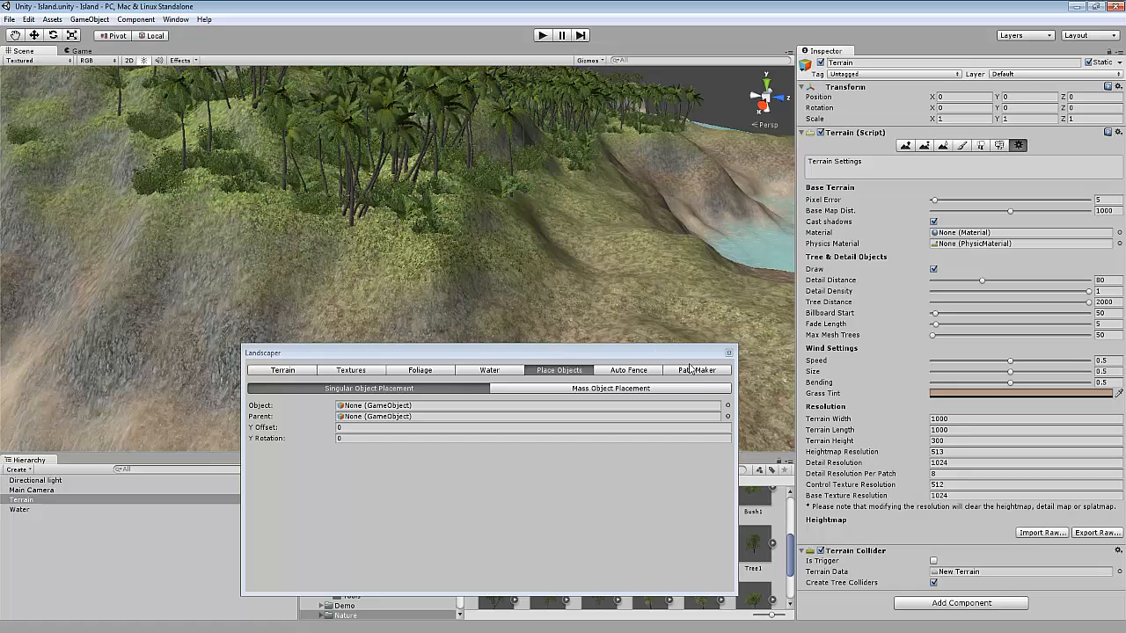
left_click(727, 405)
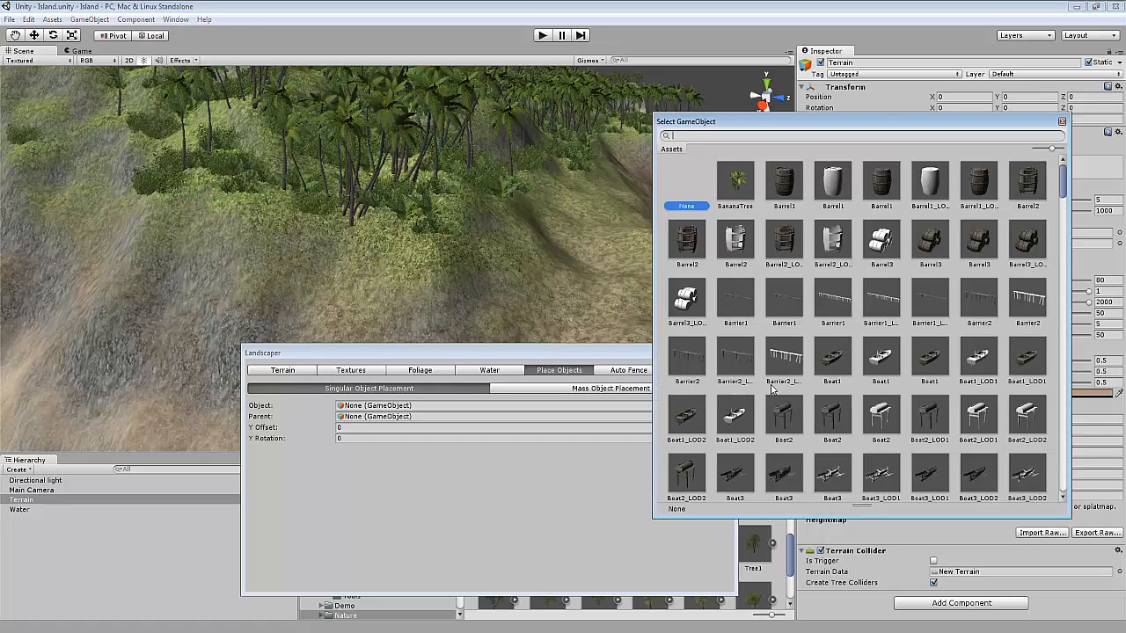
double_click(785, 181)
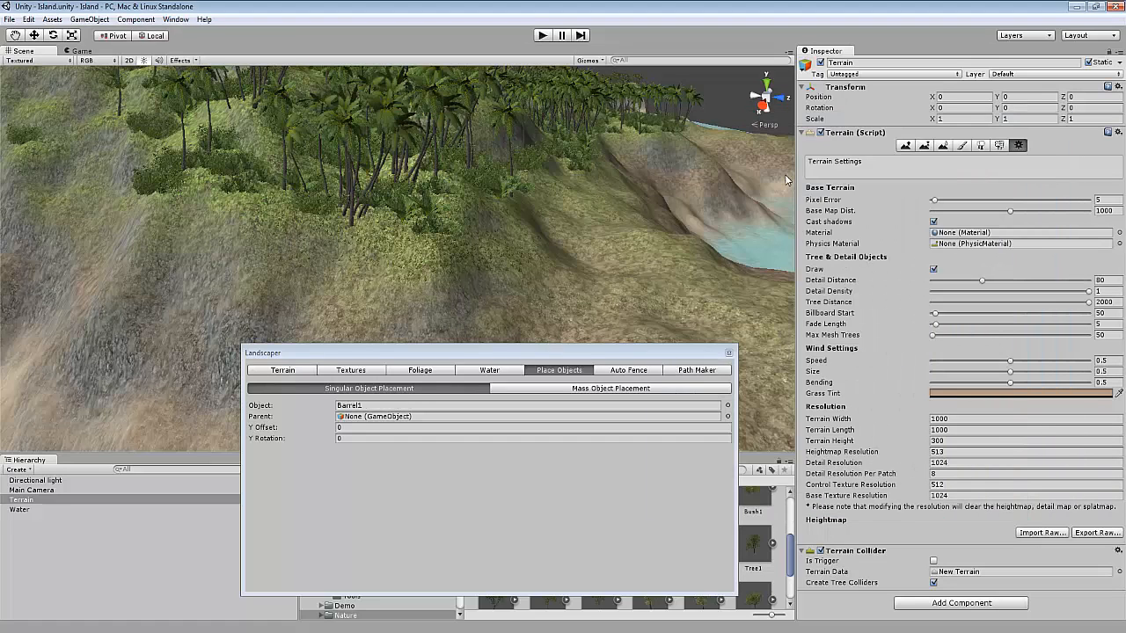
Place ten Barrel1 objects scattered across the hillside.
right_click_drag(429, 305, 557, 329)
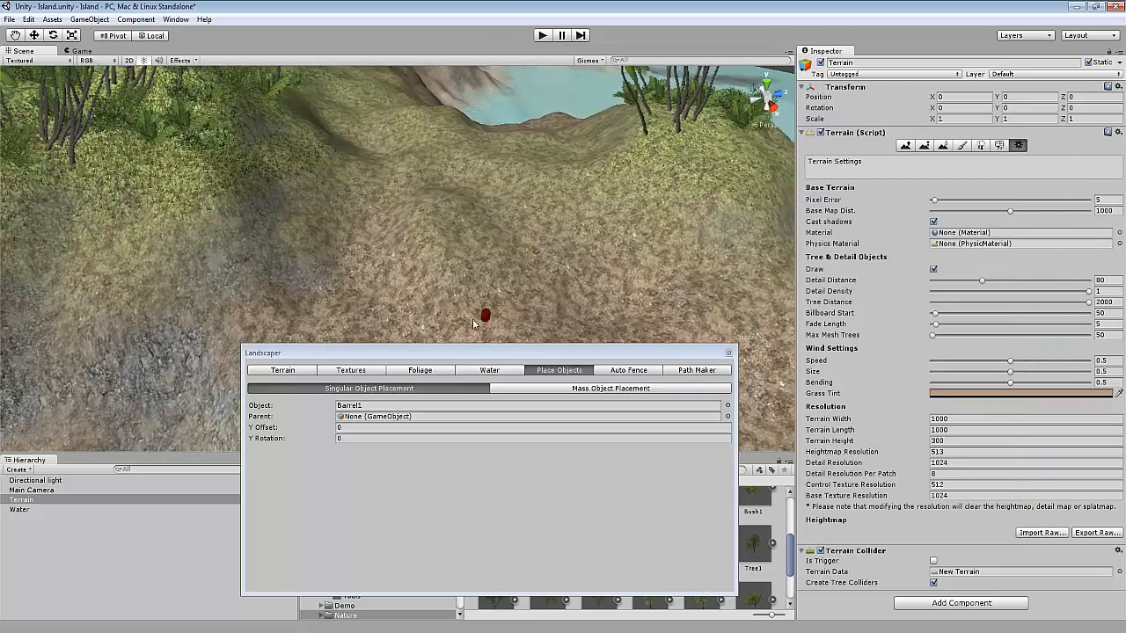
scroll(418, 315, "up", 5)
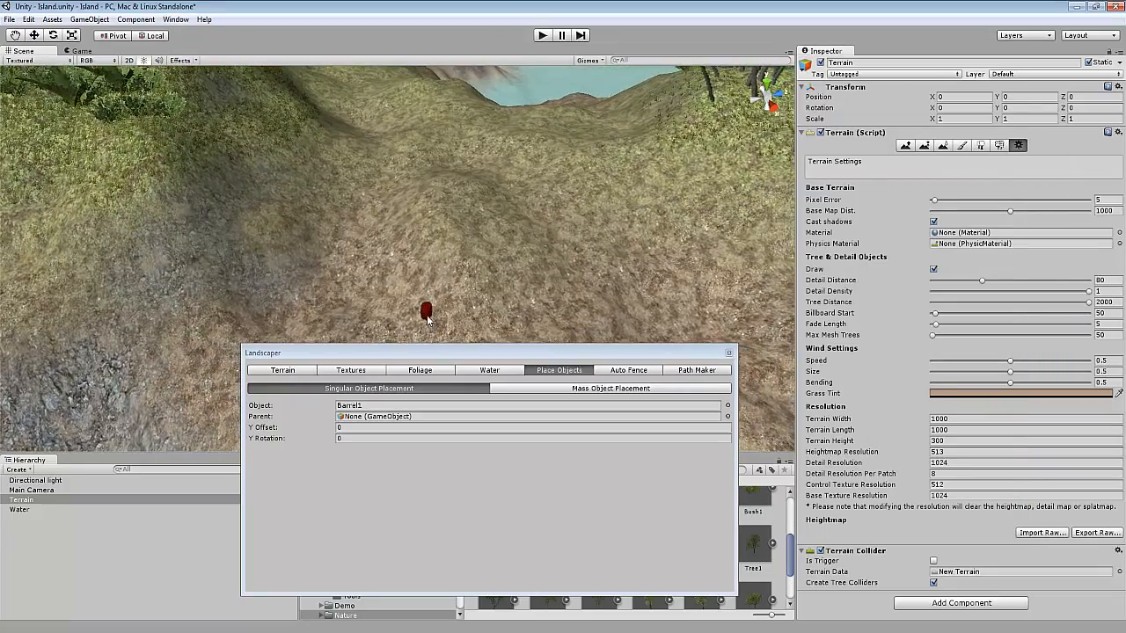
right_click_drag(424, 325, 453, 291)
scroll(453, 291, "up", 7)
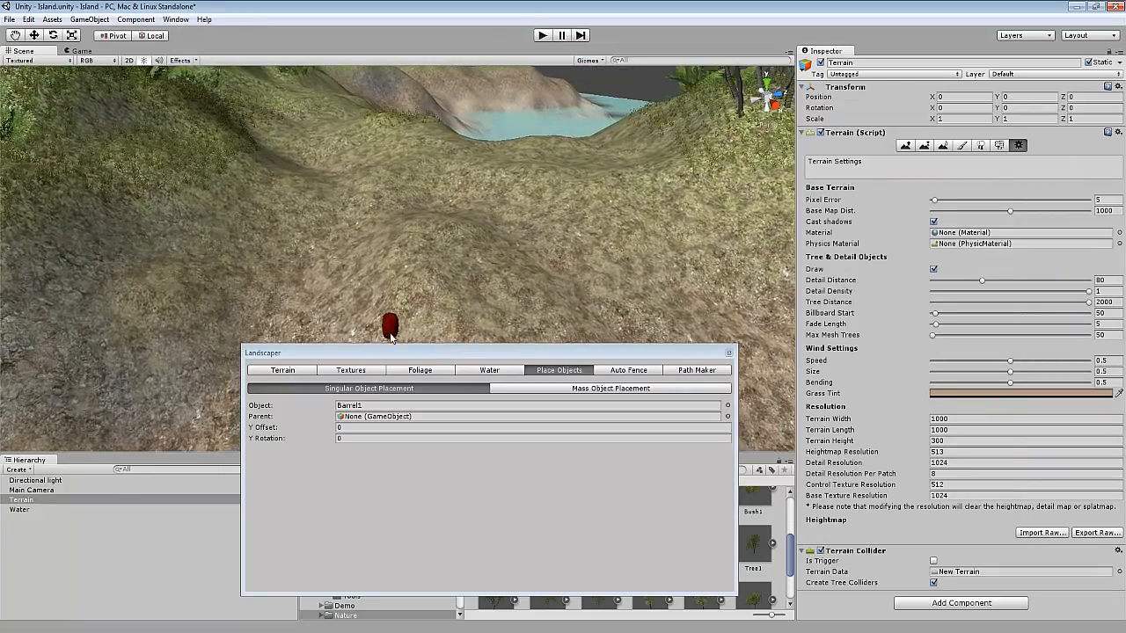
left_click(475, 252)
left_click(340, 258)
left_click(370, 186)
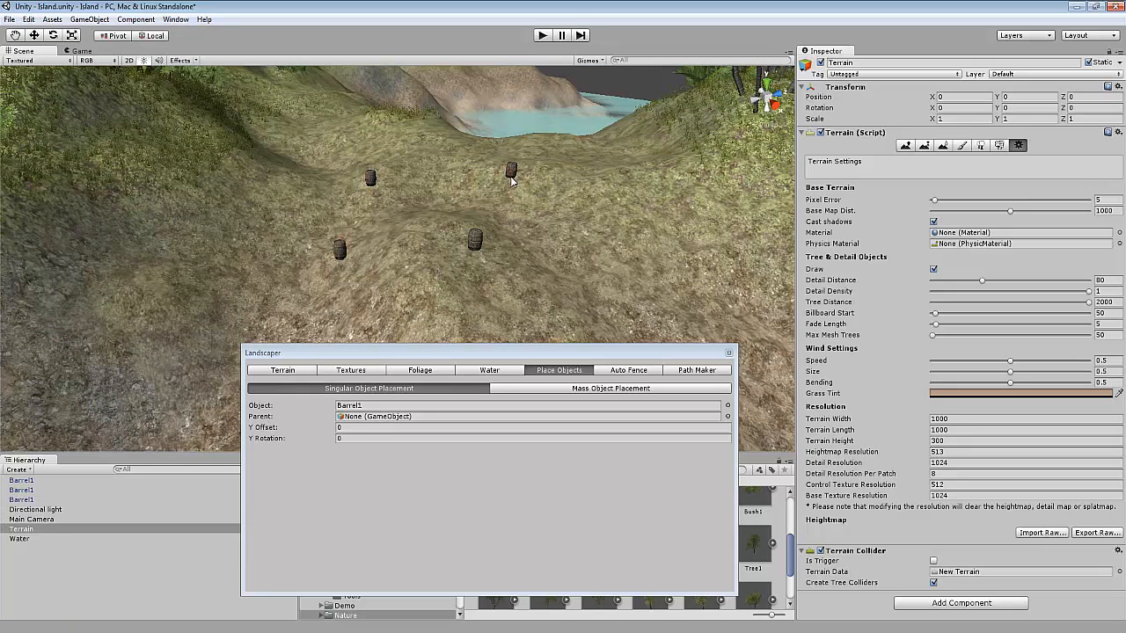
left_click(511, 180)
left_click(648, 239)
left_click(720, 158)
left_click(755, 246)
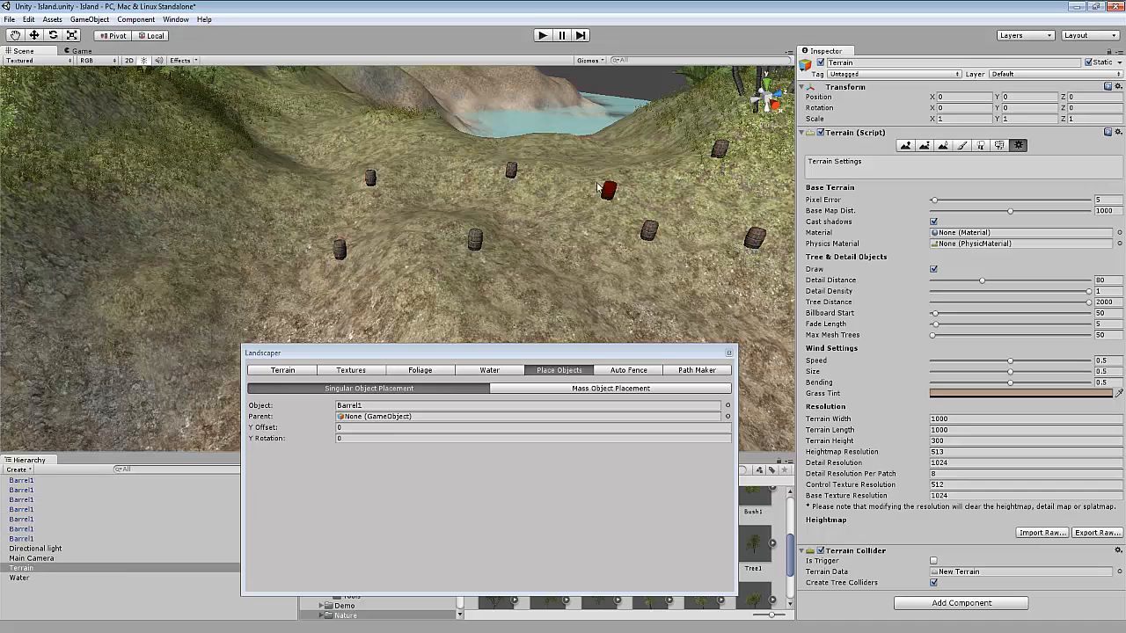
left_click(594, 170)
left_click(512, 292)
left_click(276, 215)
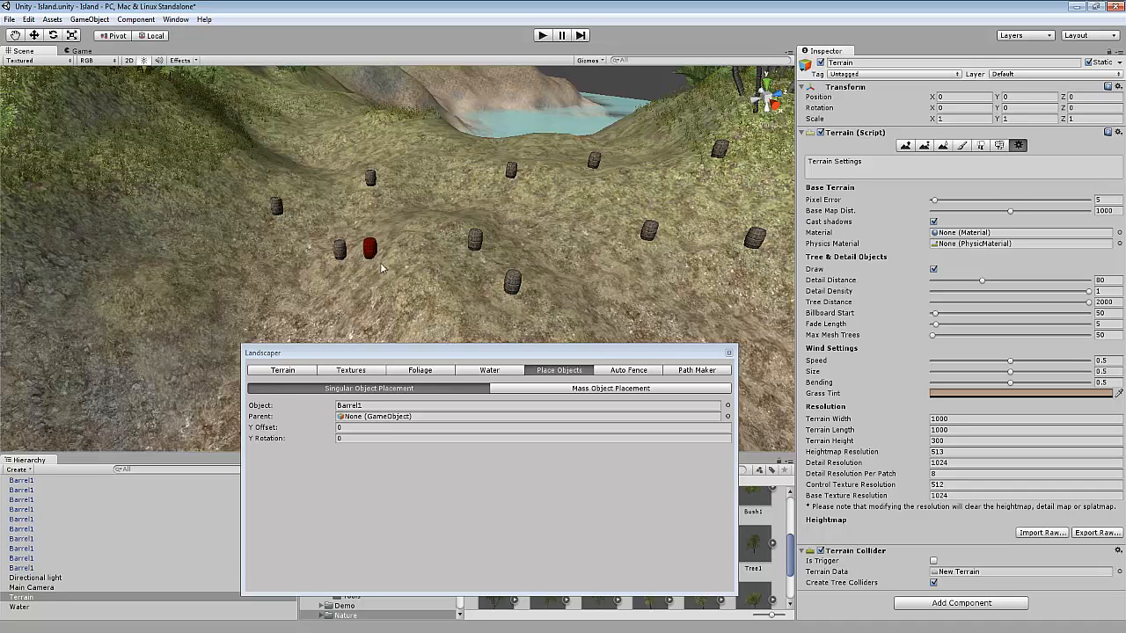
Select all the placed barrels in the hierarchy and delete them.
left_click(20, 481)
left_click(21, 568, "shift")
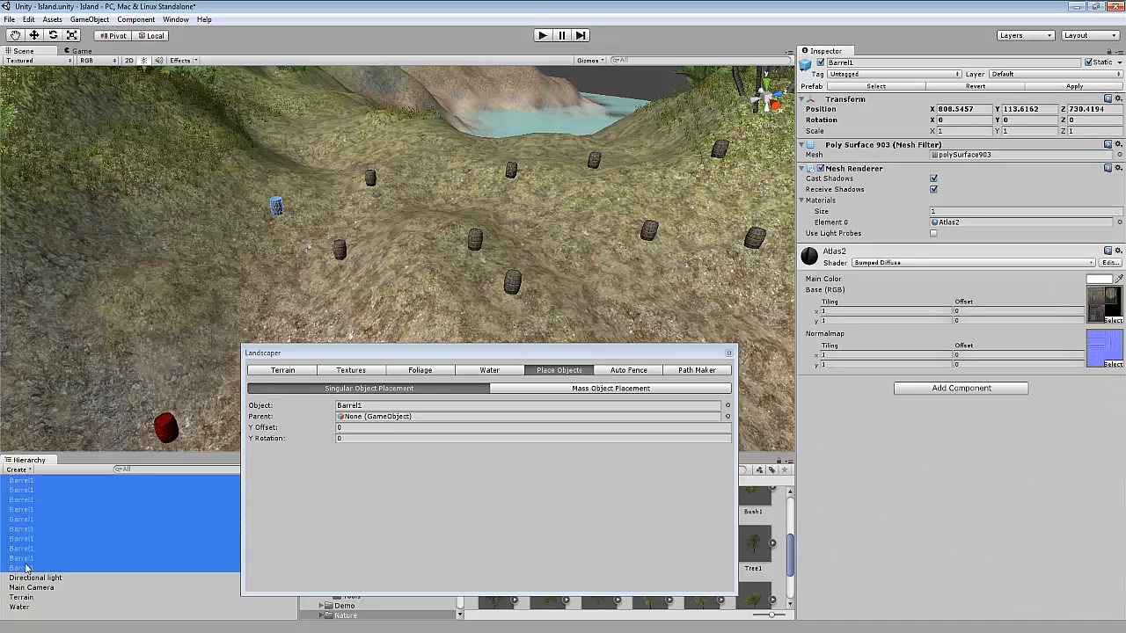
key("Delete")
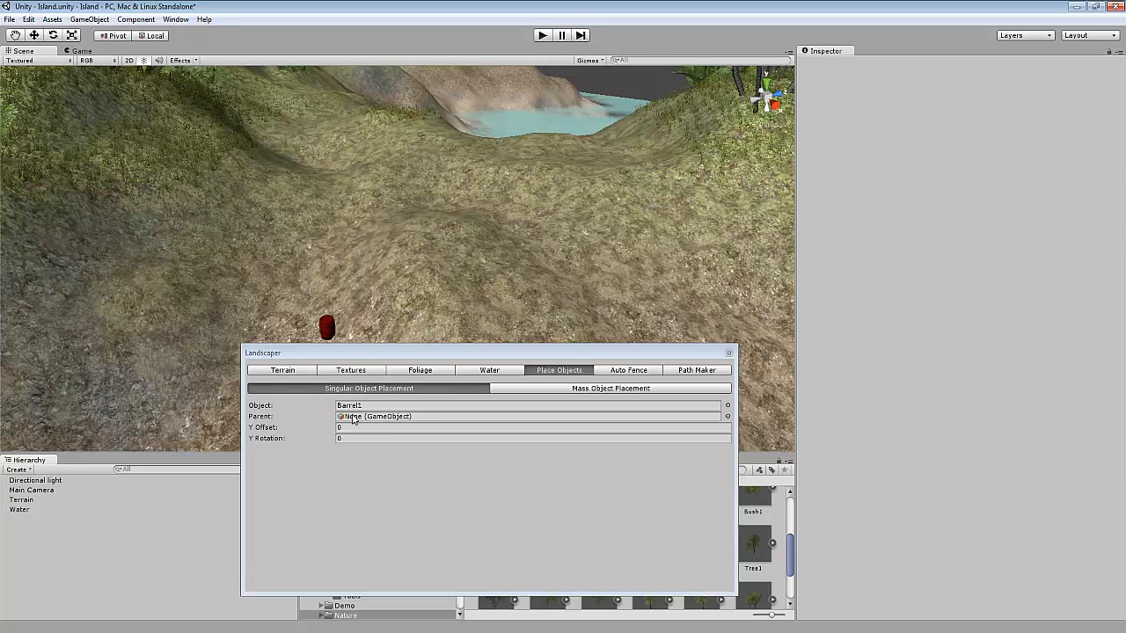
Browse the scene objects offered as a parent, then close the picker without choosing one.
left_click(727, 417)
left_click(701, 149)
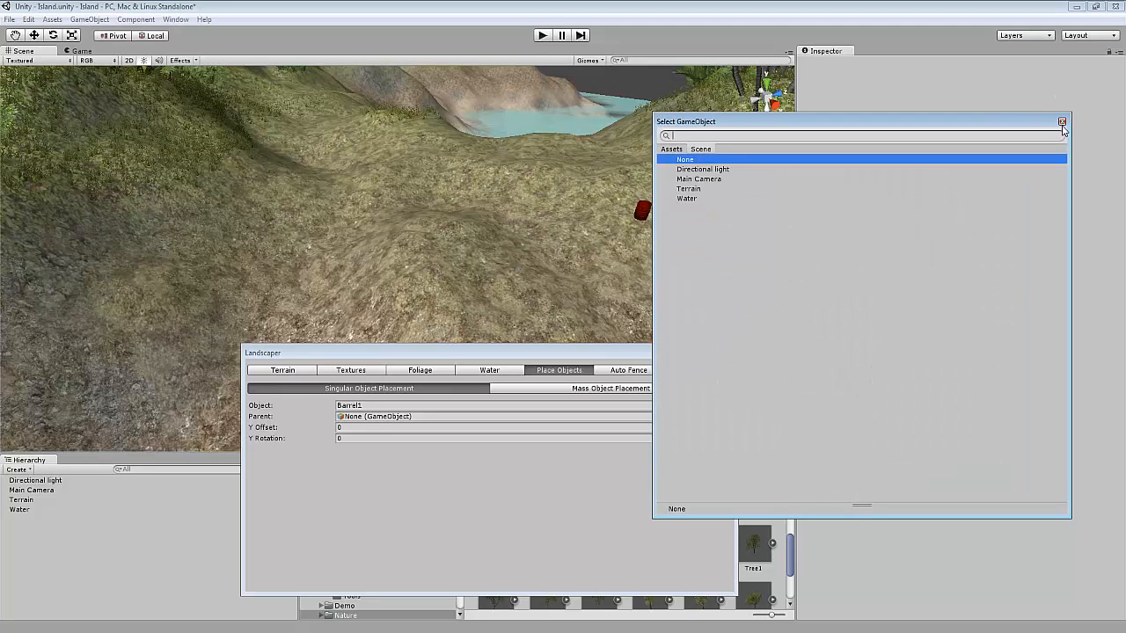
left_click(1061, 122)
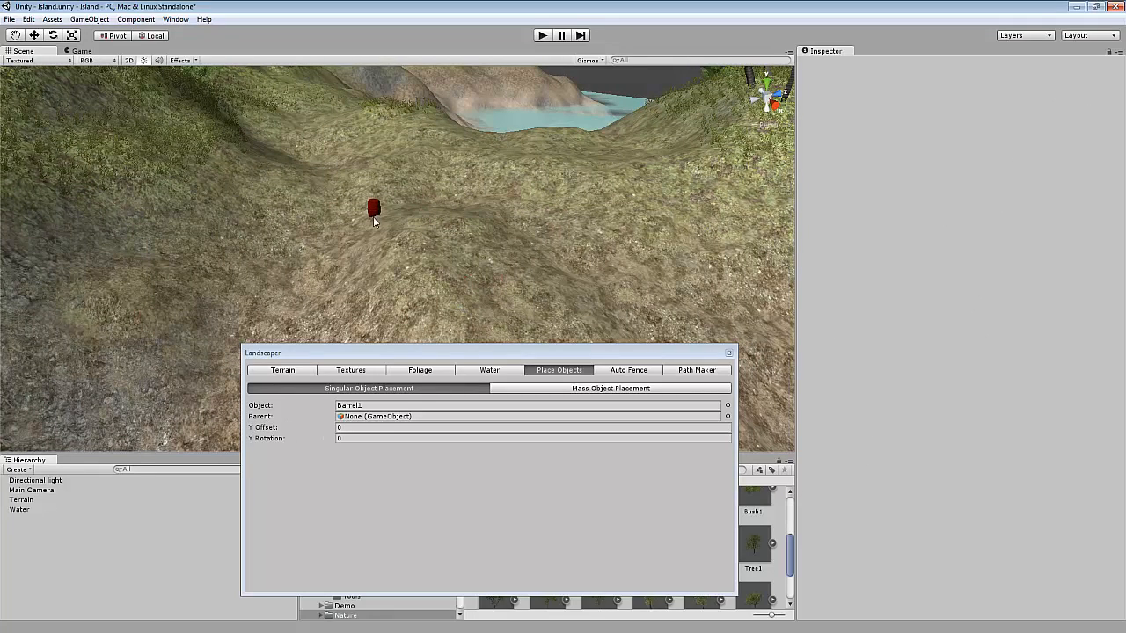
Set the Y Offset to 1 and place a single barrel on the hillside.
scroll(369, 250, "up", 4)
left_click(366, 429)
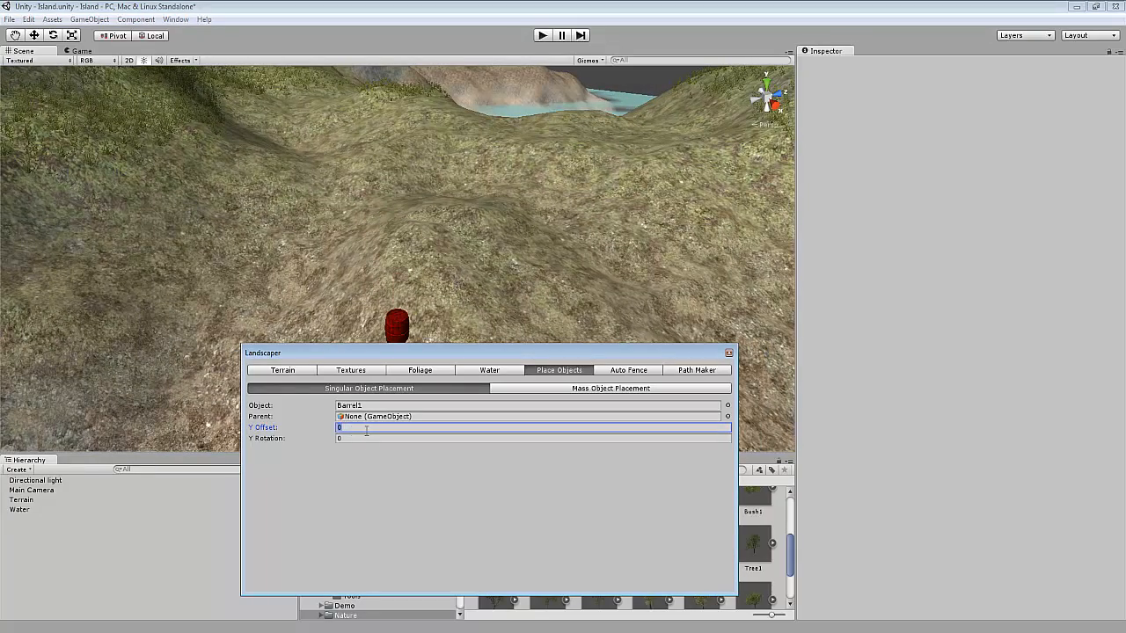
scroll(425, 253, "up", 4)
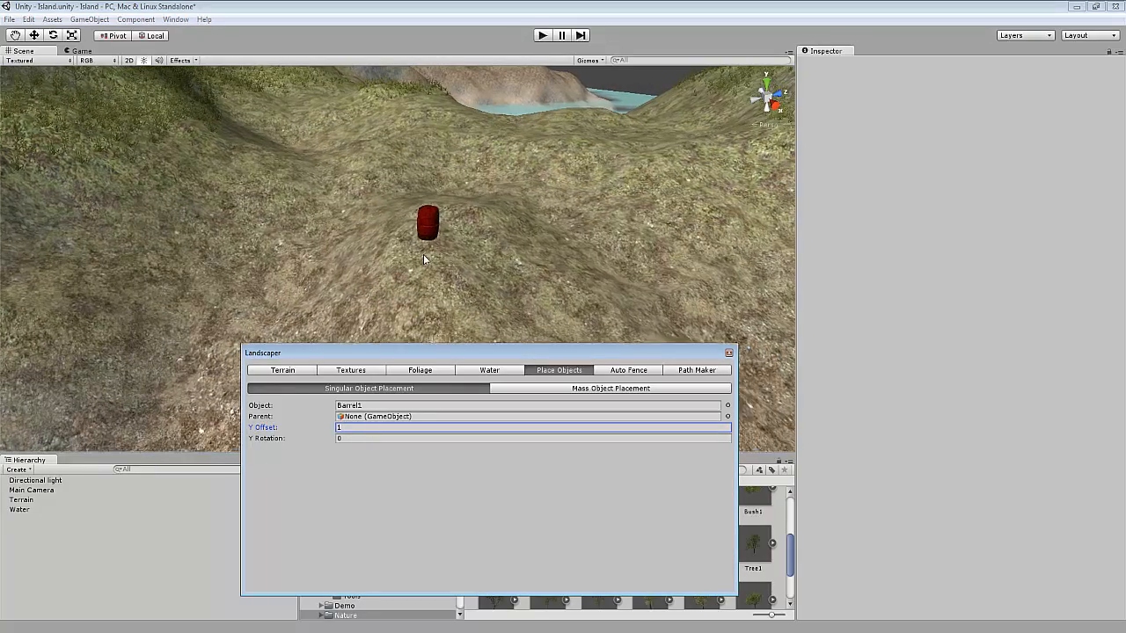
right_click_drag(434, 258, 442, 252)
scroll(442, 260, "up", 4)
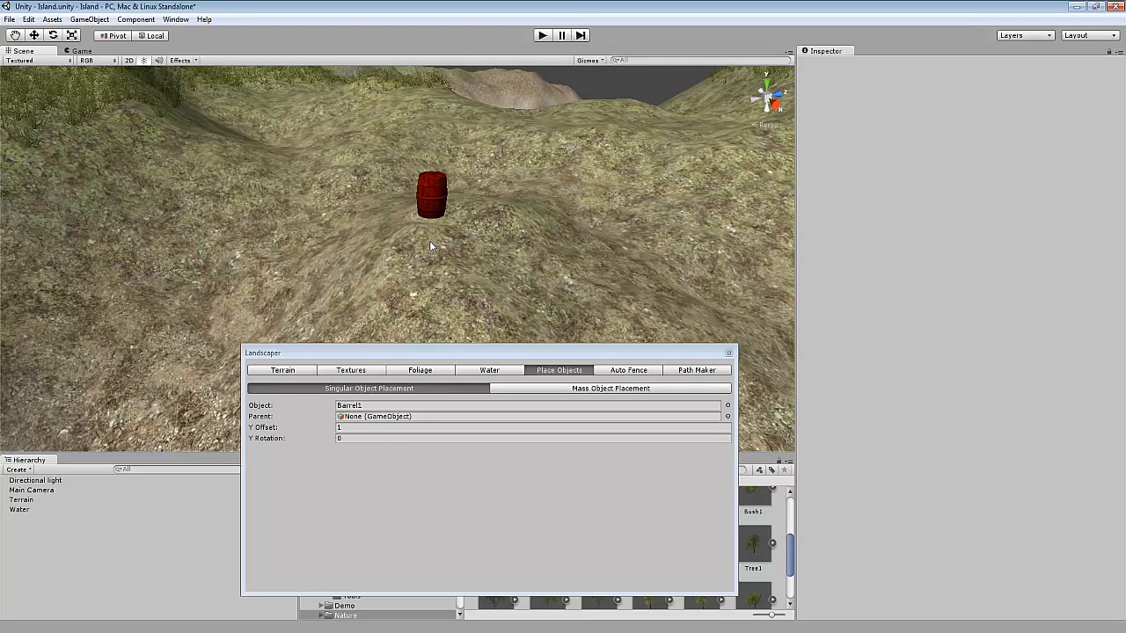
left_click(429, 240)
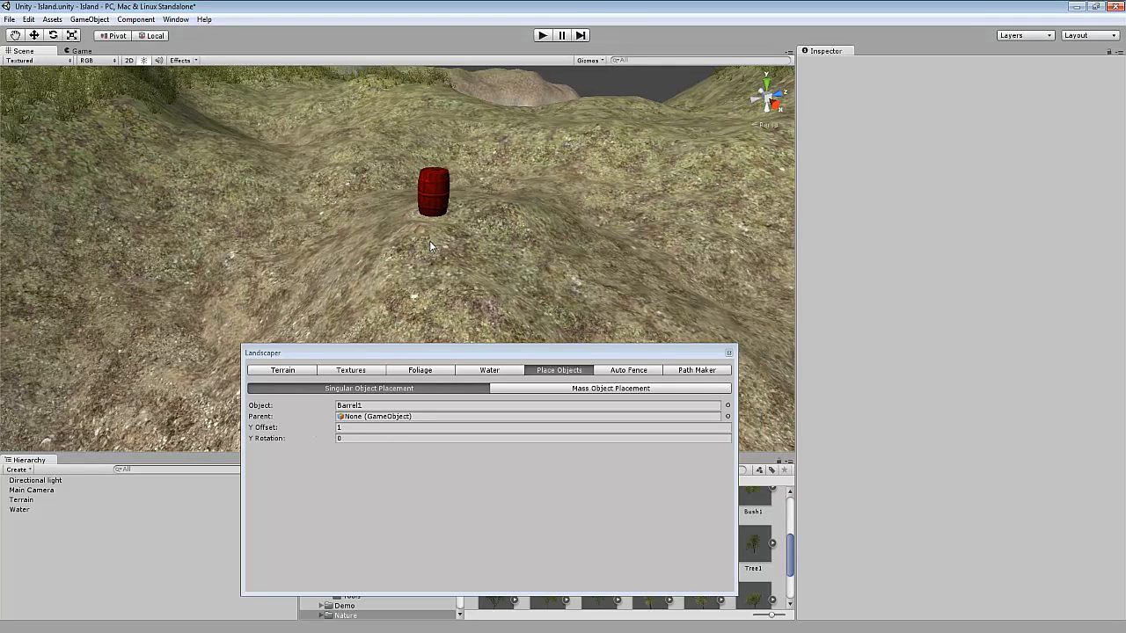
Close the Landscaper window.
left_click(729, 354)
right_click_drag(442, 332, 429, 274)
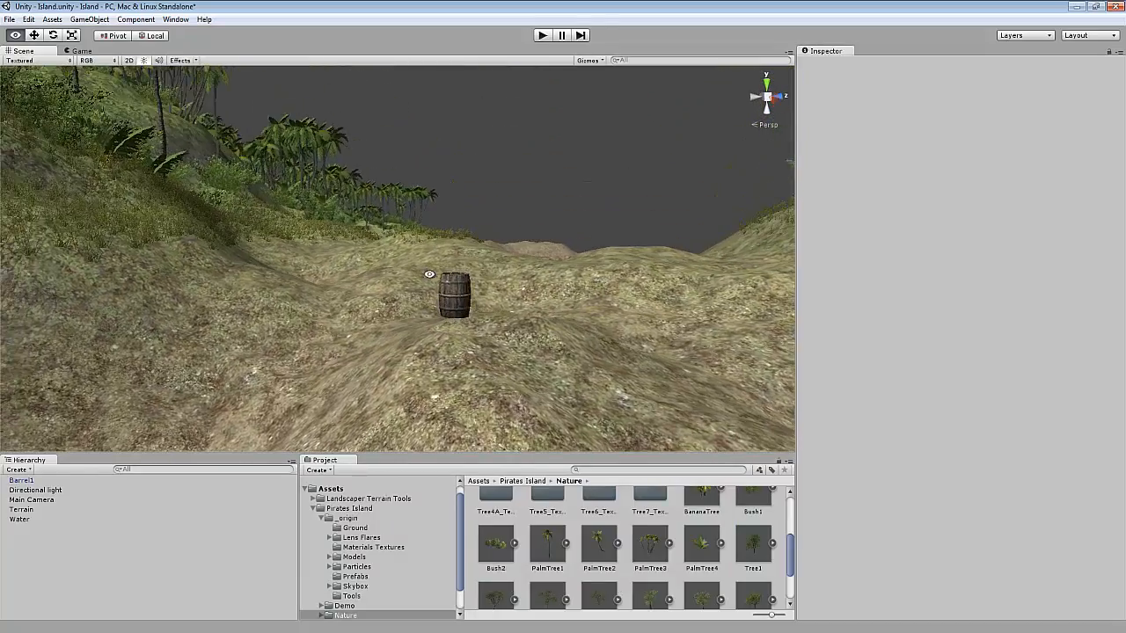
Select the single placed barrel on the hillside and delete it.
scroll(649, 519, "up", 4)
scroll(360, 242, "up", 3)
right_click_drag(356, 242, 396, 291)
scroll(415, 338, "up", 6)
left_click(400, 275)
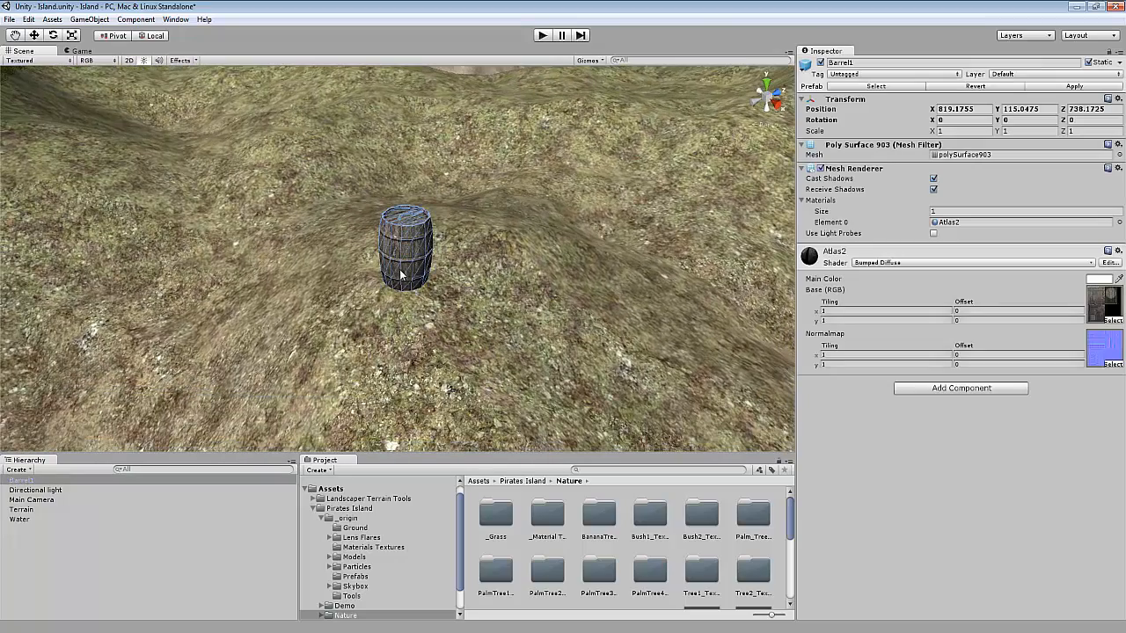
scroll(285, 294, "up", 5)
scroll(286, 293, "down", 4)
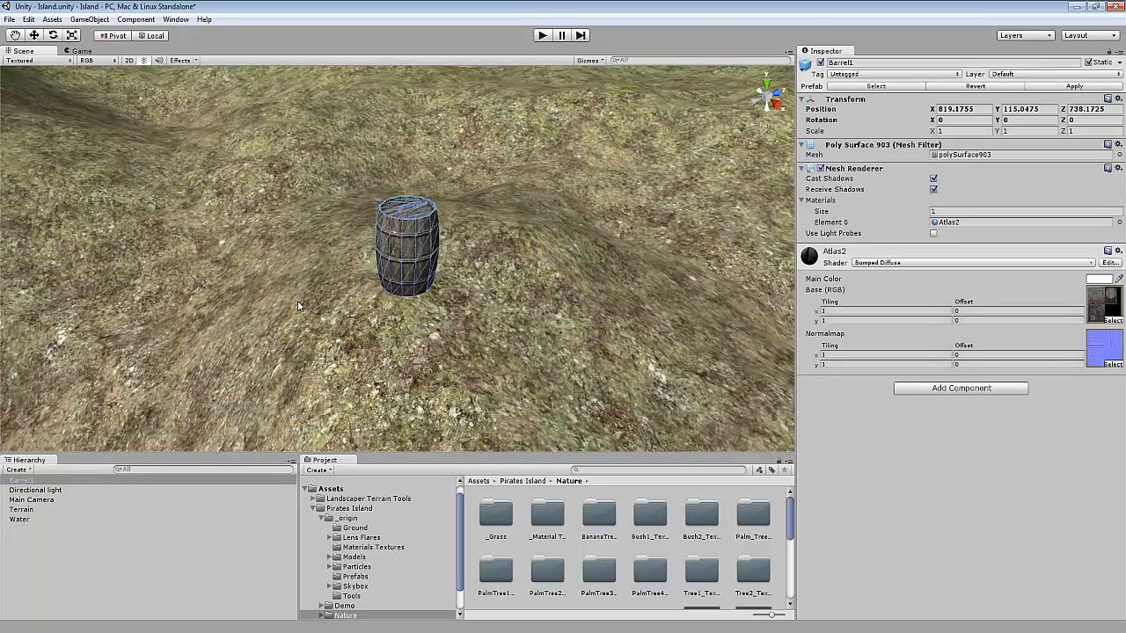
scroll(286, 322, "up", 4)
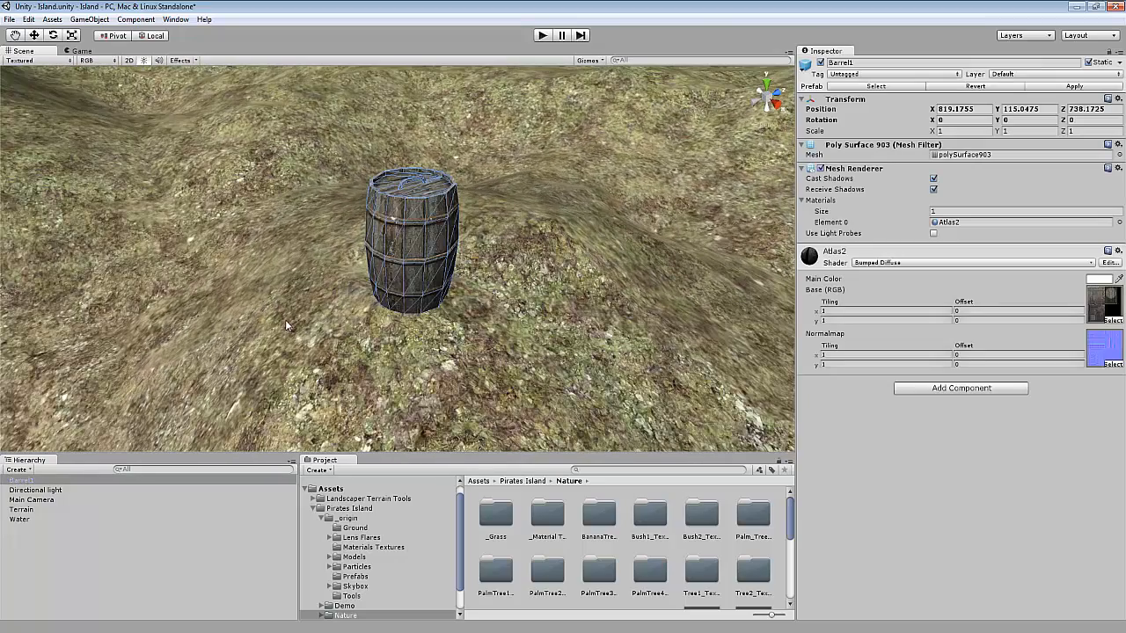
left_click(24, 481)
key("Delete")
Reopen the Landscaper Terrain Tools window and set the Y Offset for single placement to -0.5.
left_click(176, 20)
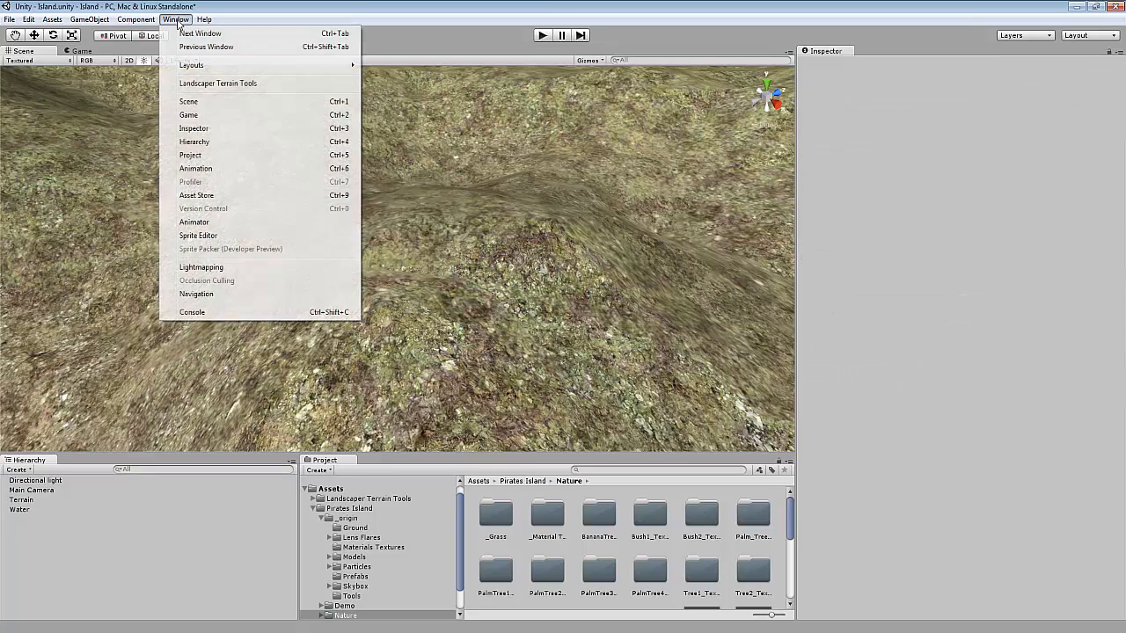
left_click(218, 82)
left_click(540, 373)
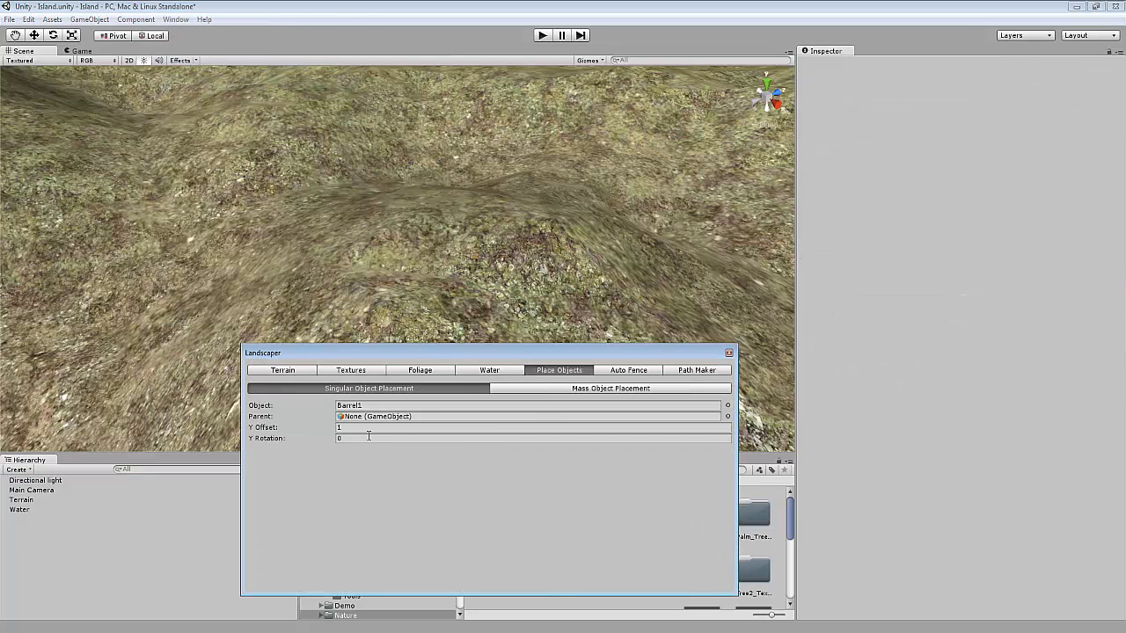
left_click(341, 426)
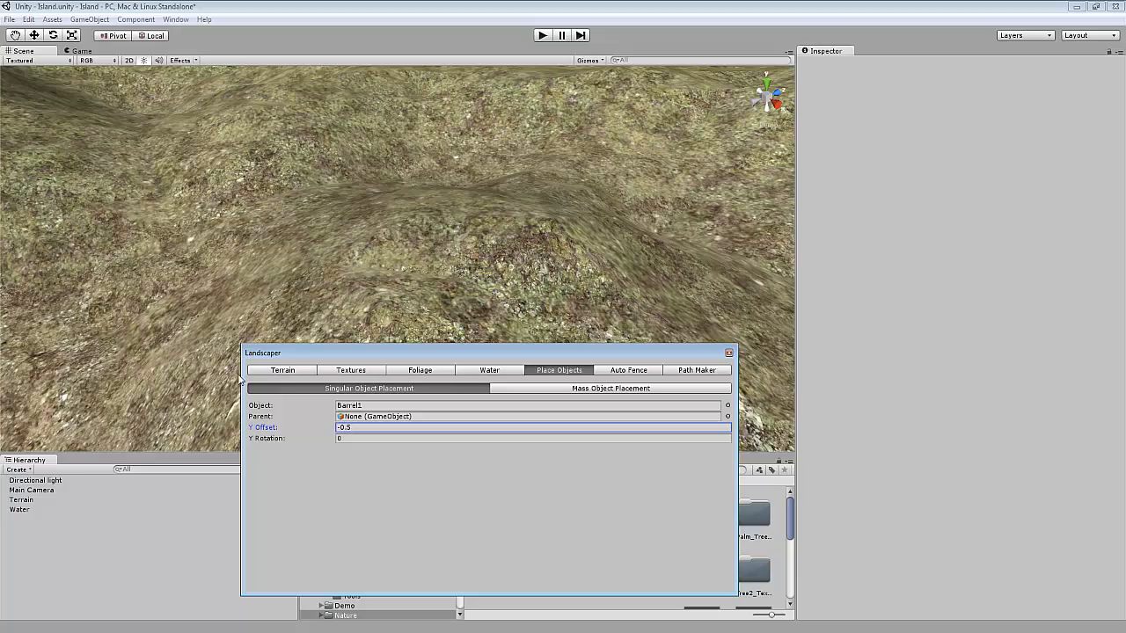
right_click_drag(399, 239, 406, 336)
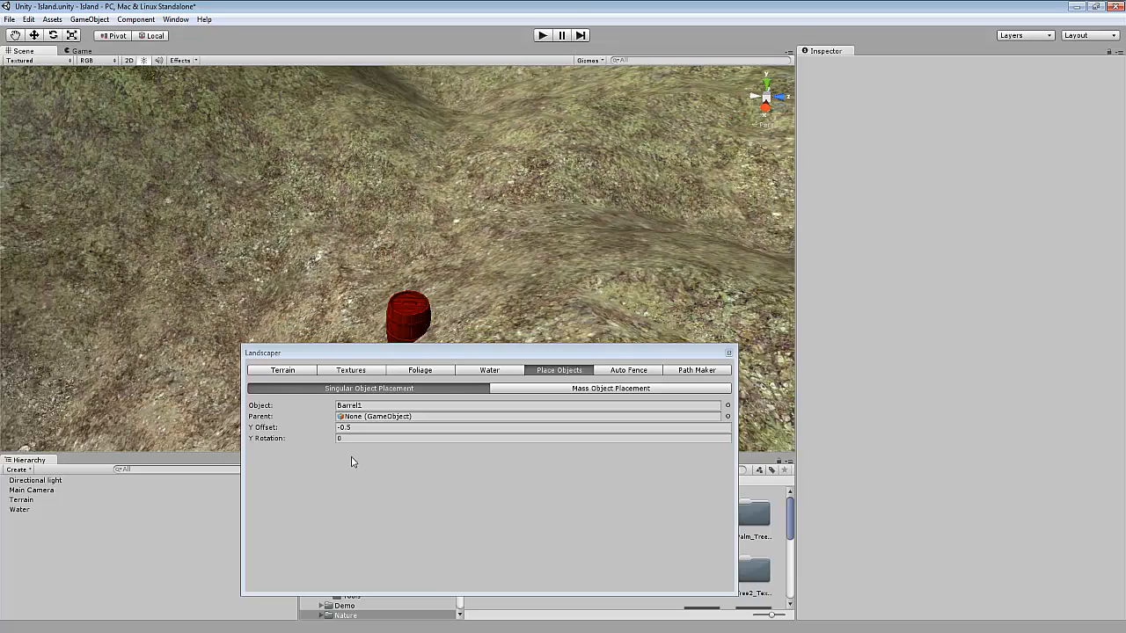
Choose Boat2 as the object for single object placement.
left_click(728, 404)
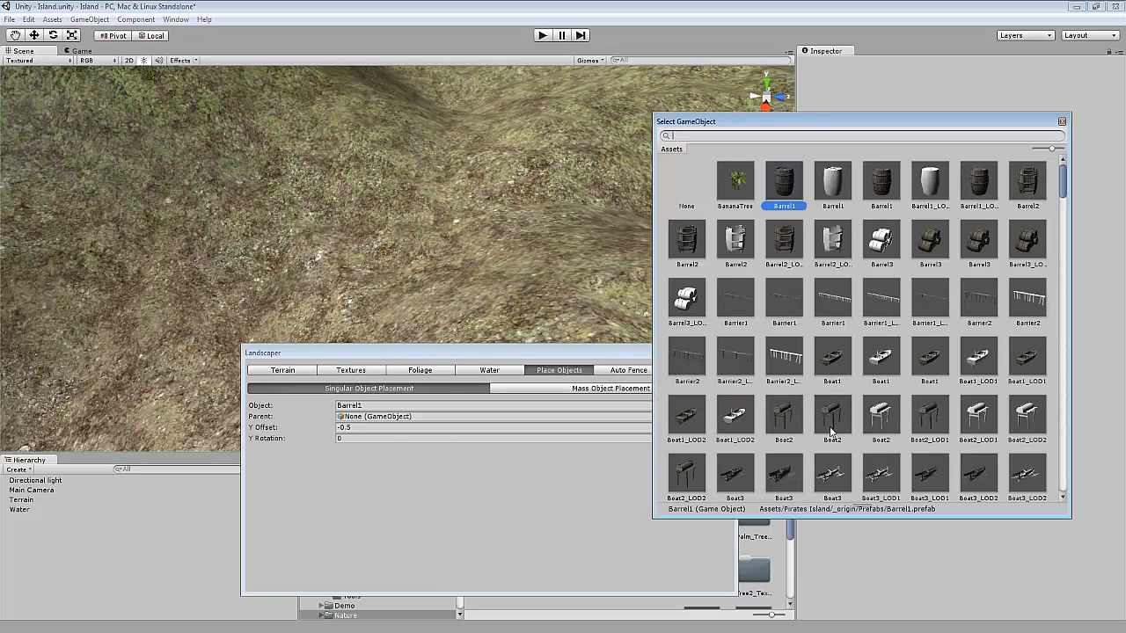
double_click(832, 431)
scroll(416, 228, "down", 1)
scroll(281, 299, "down", 1)
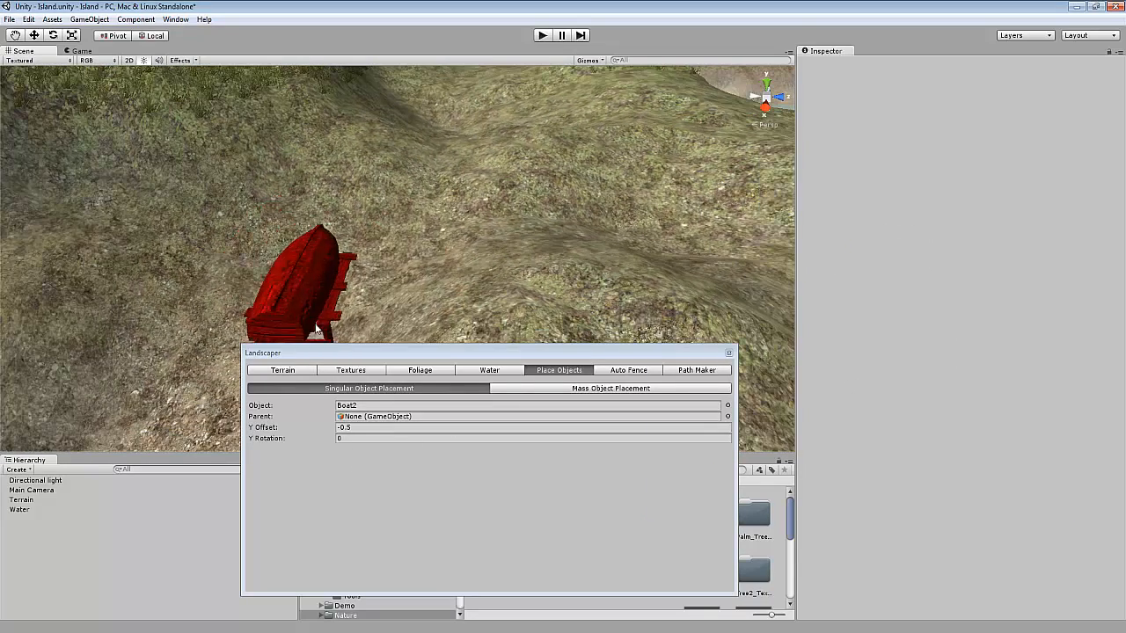
Set the Y Rotation to 70 and place a boat on the hillside.
left_click(369, 445)
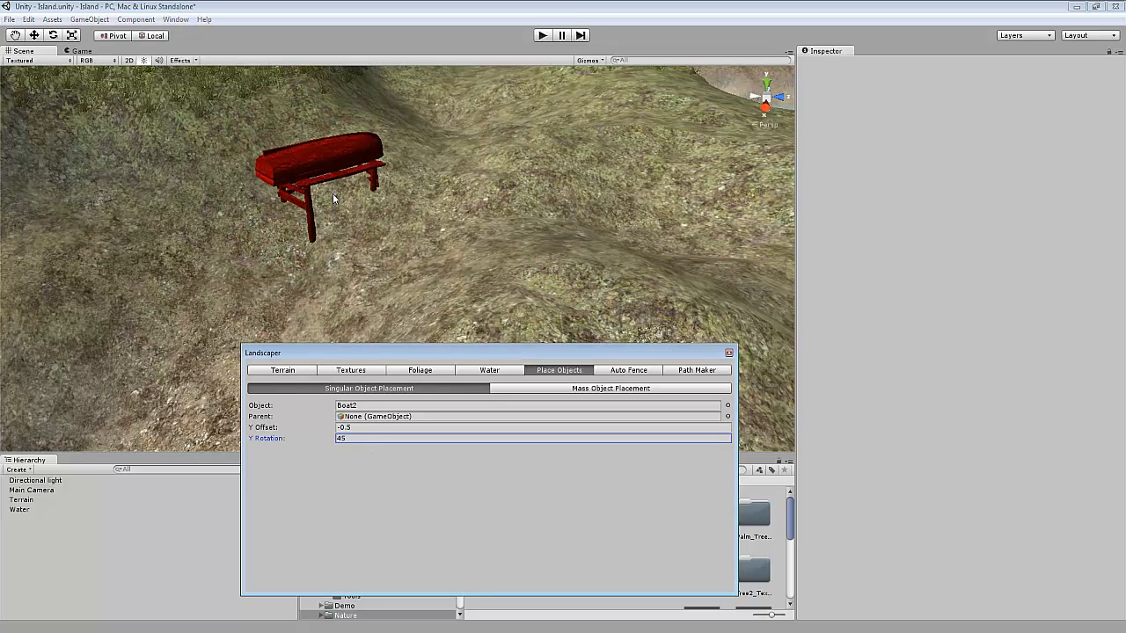
double_click(352, 445)
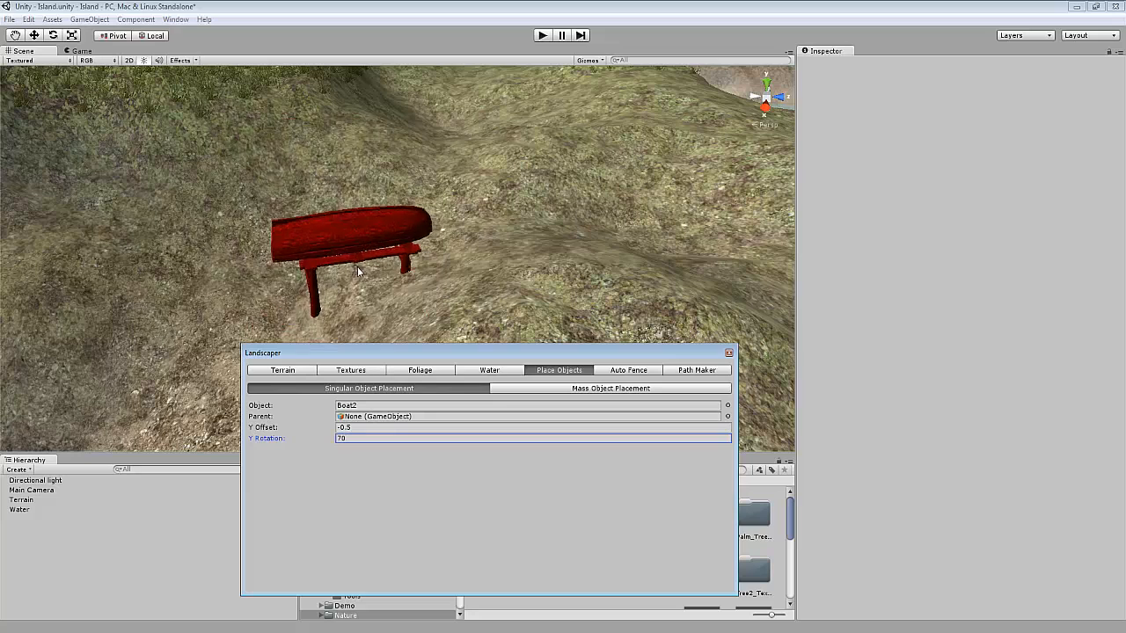
left_click(341, 256)
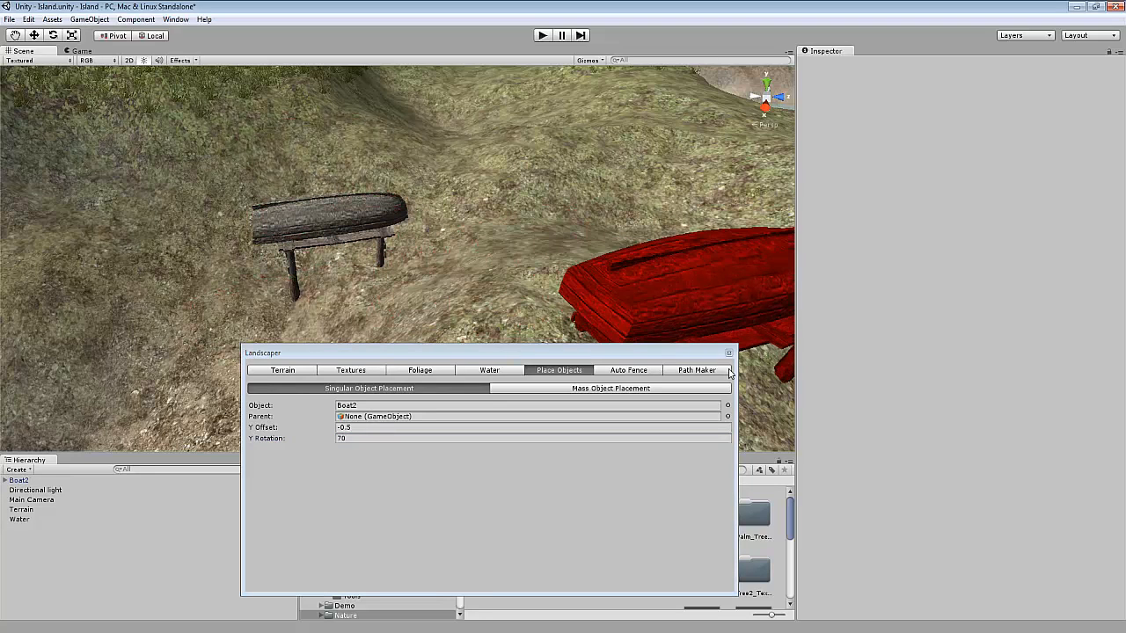
Select the placed boat in the hierarchy and delete it.
left_click(22, 480)
key("Delete")
scroll(373, 308, "down", 8)
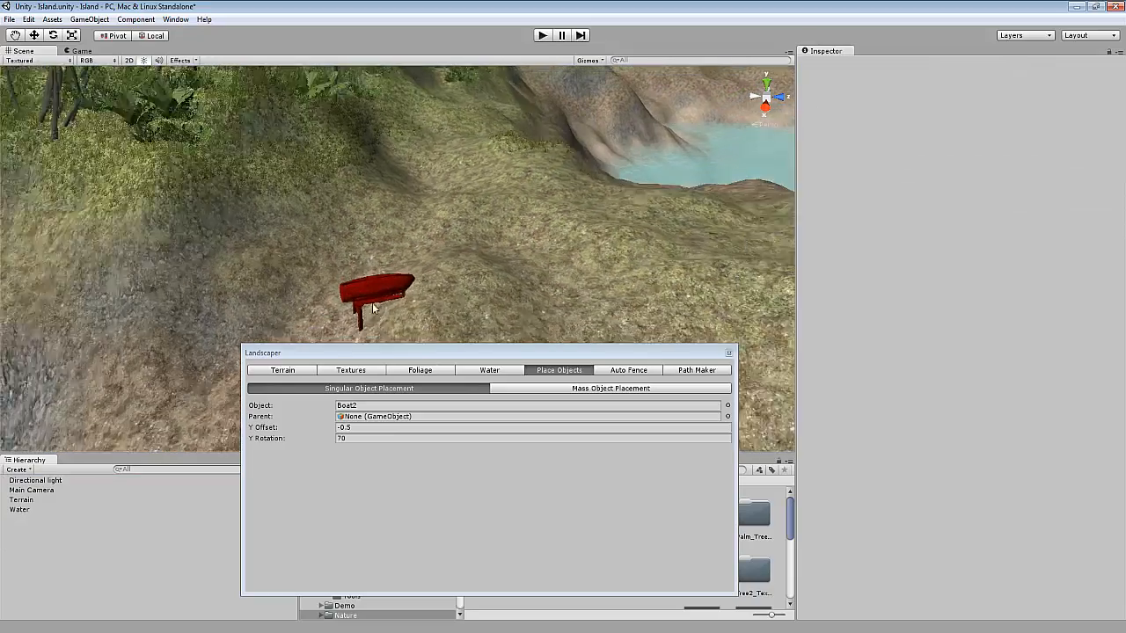
scroll(373, 308, "down", 8)
right_click_drag(354, 304, 324, 284)
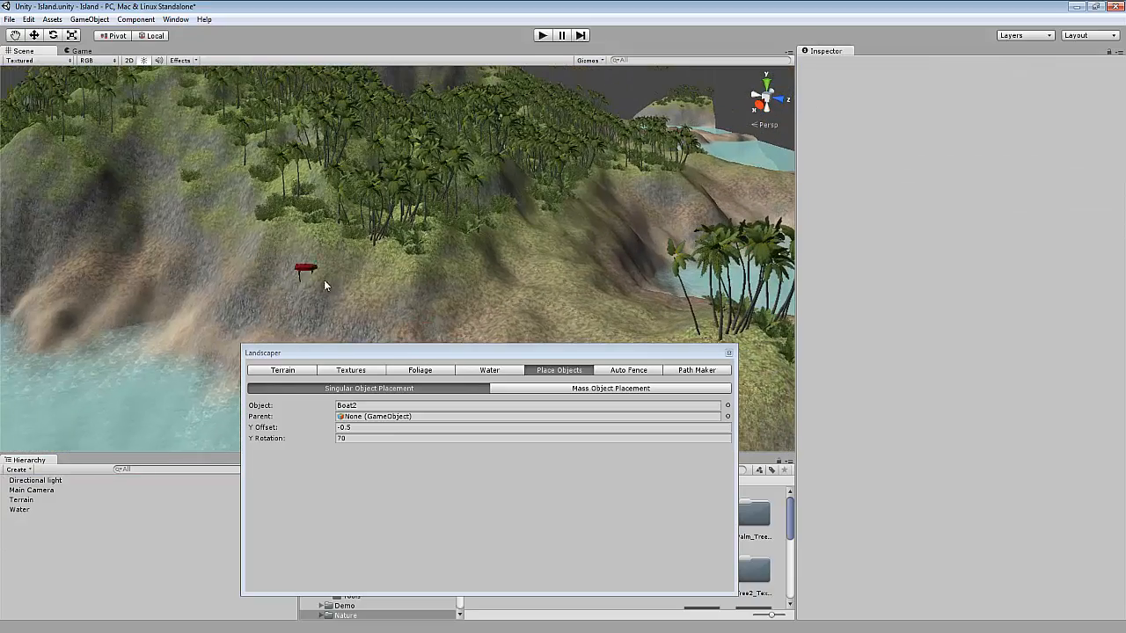
Switch the Place Objects tool to Mass Object Placement mode.
left_click(578, 388)
scroll(483, 304, "up", 10)
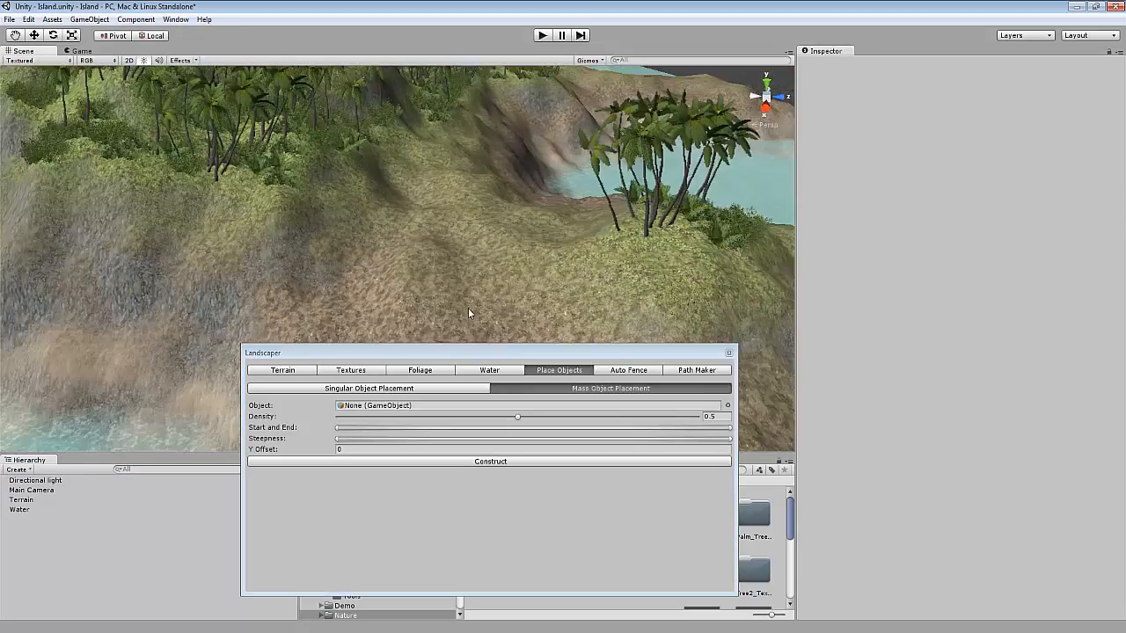
scroll(469, 306, "down", 3)
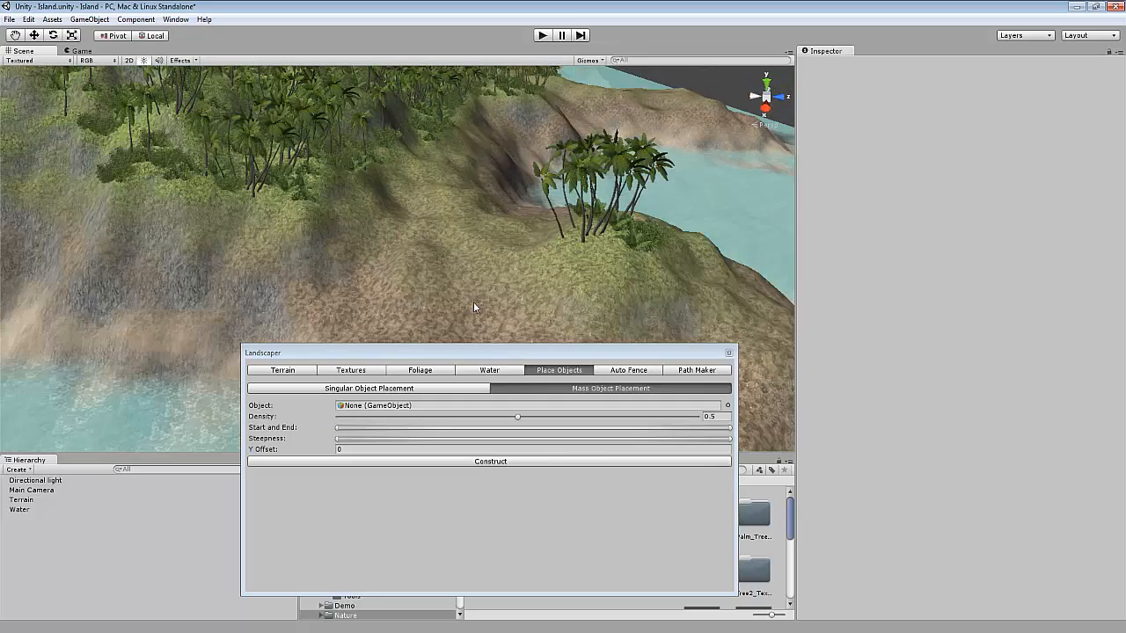
right_click_drag(473, 302, 455, 334)
scroll(492, 241, "up", 5)
scroll(392, 274, "down", 6)
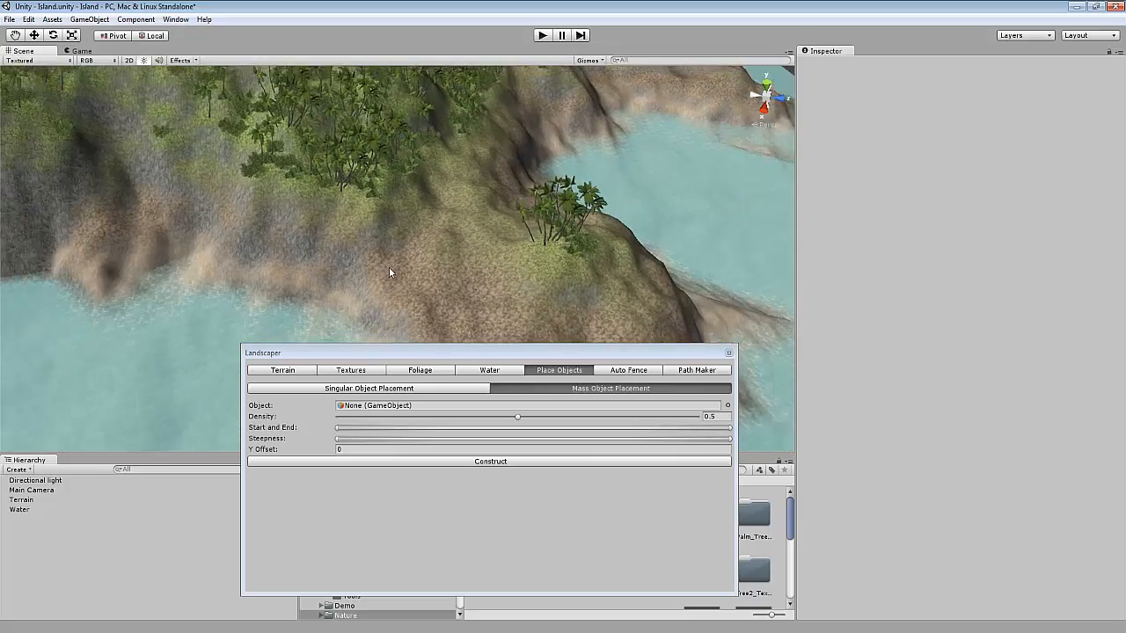
scroll(314, 238, "down", 10)
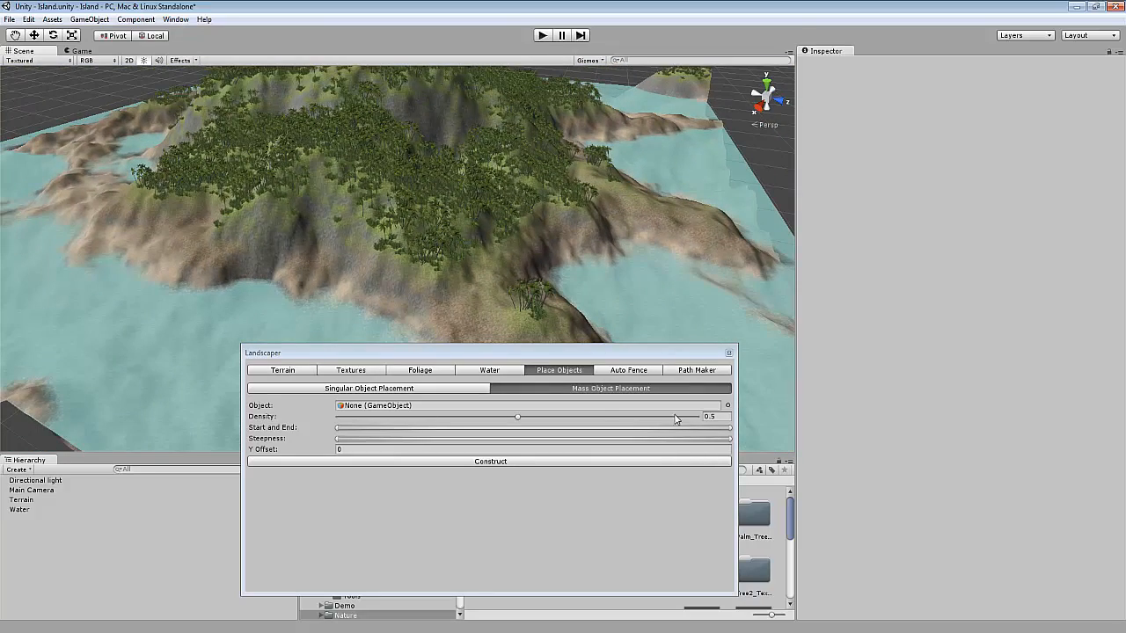
Search the object picker for rock, choose Rock2B, and set the Density to 0.034.
left_click(727, 405)
type("rock")
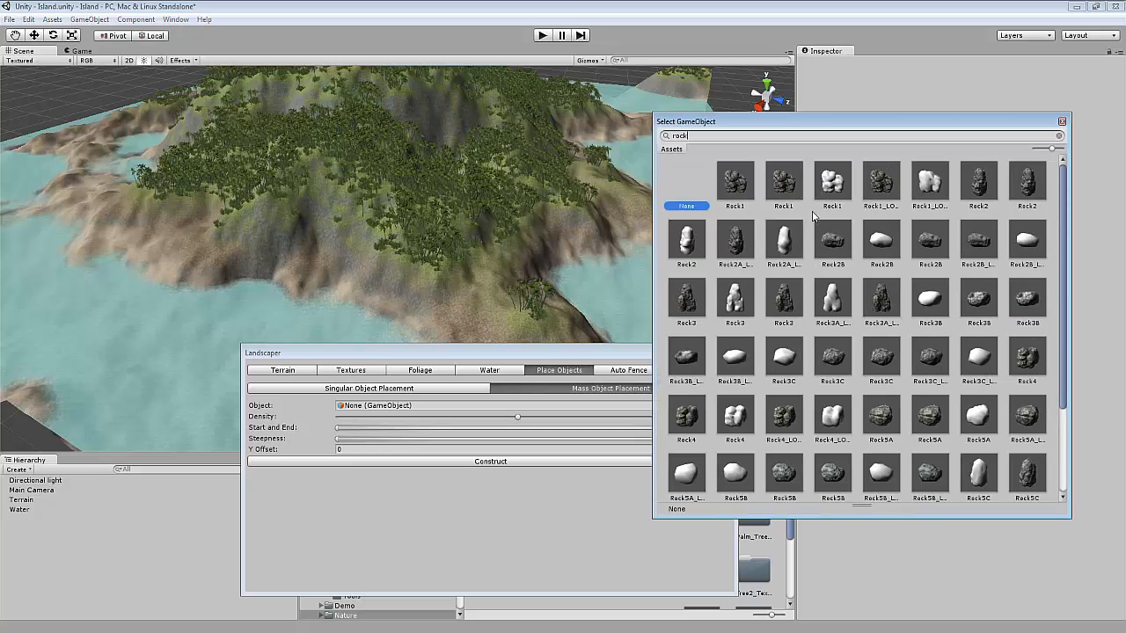
double_click(823, 243)
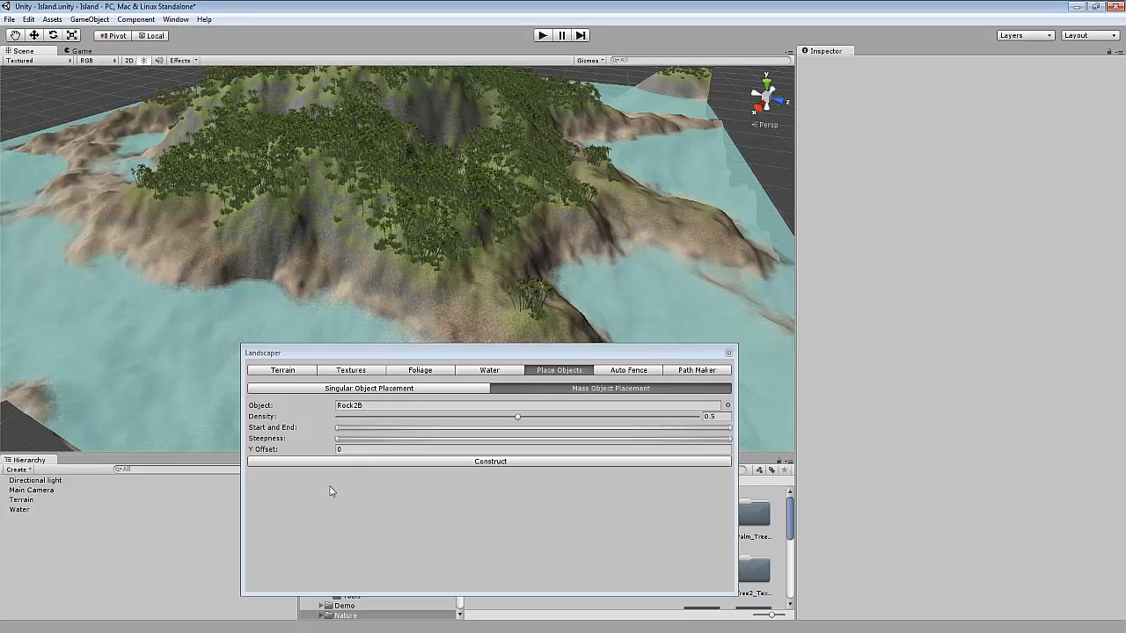
left_click_drag(370, 416, 352, 418)
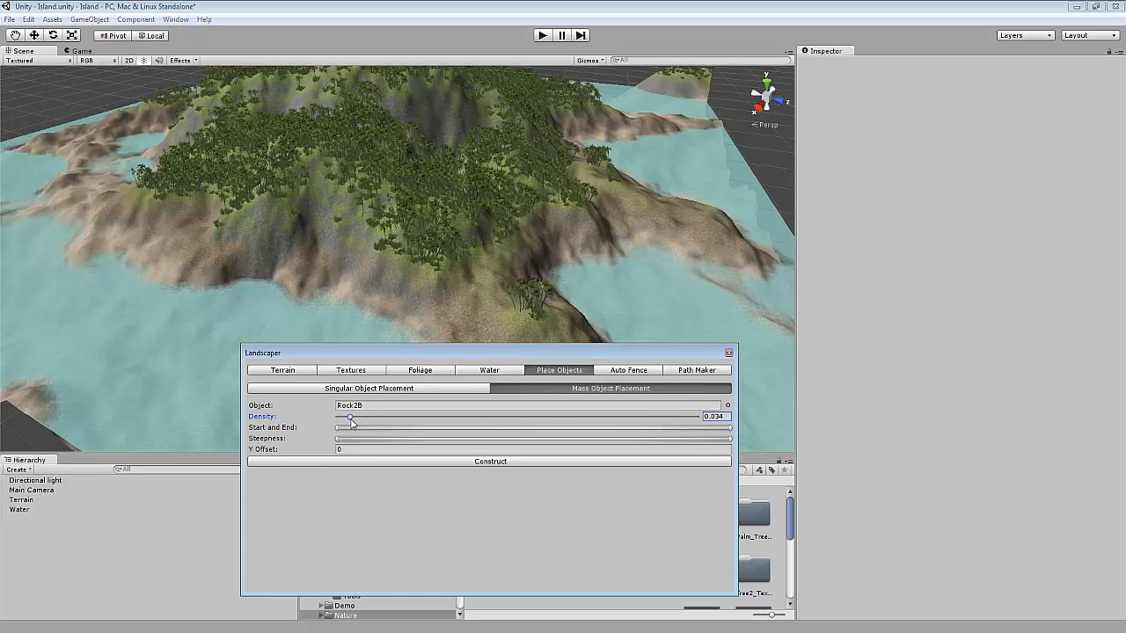
scroll(308, 274, "up", 8)
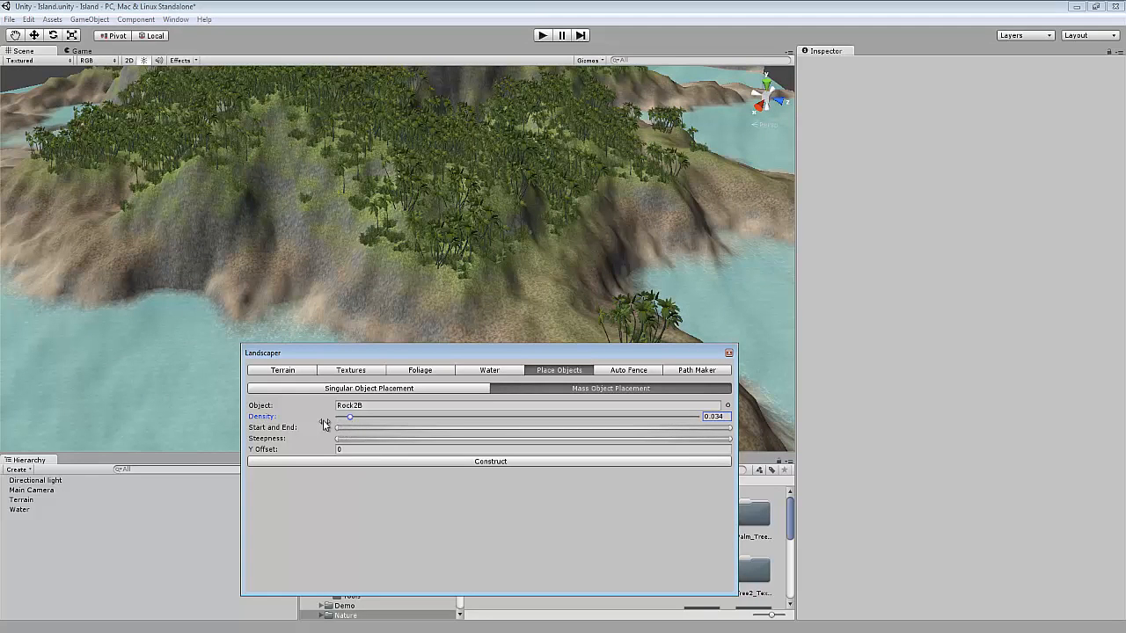
left_click(436, 370)
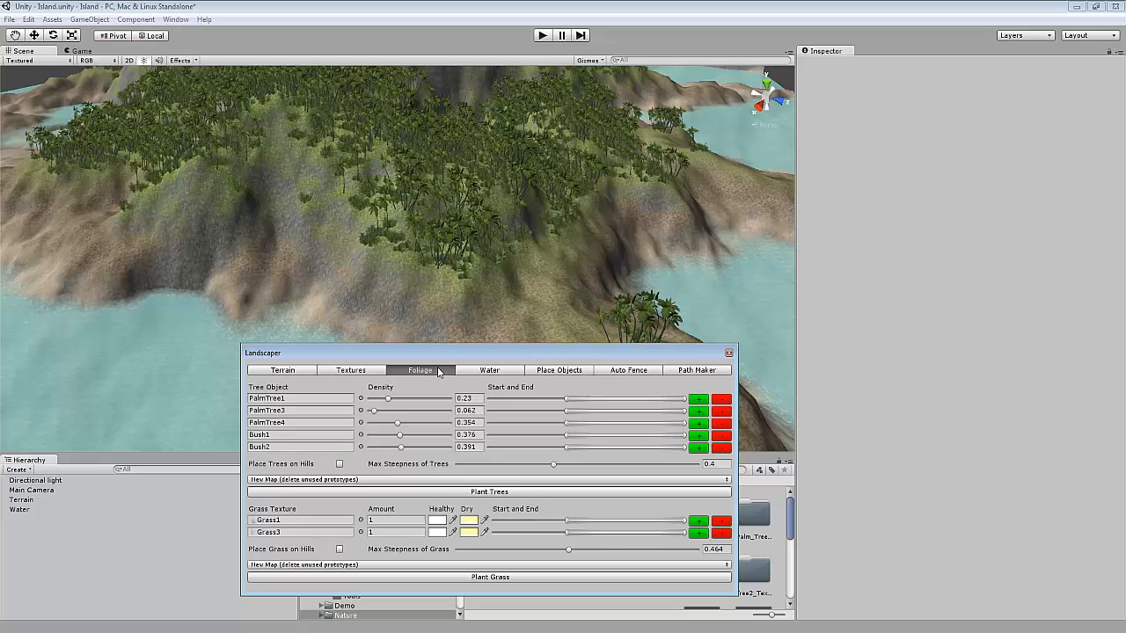
left_click(552, 371)
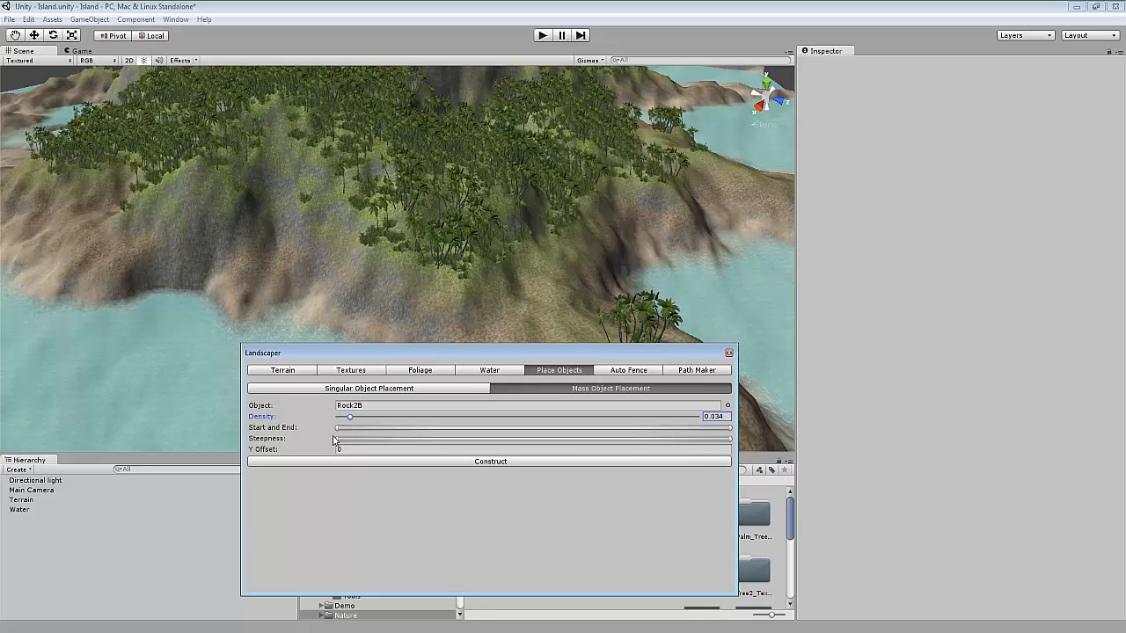
left_click_drag(339, 442, 556, 445)
mouse_move(730, 439)
left_mouse_down()
mouse_move(545, 439)
mouse_move(571, 447)
left_mouse_up()
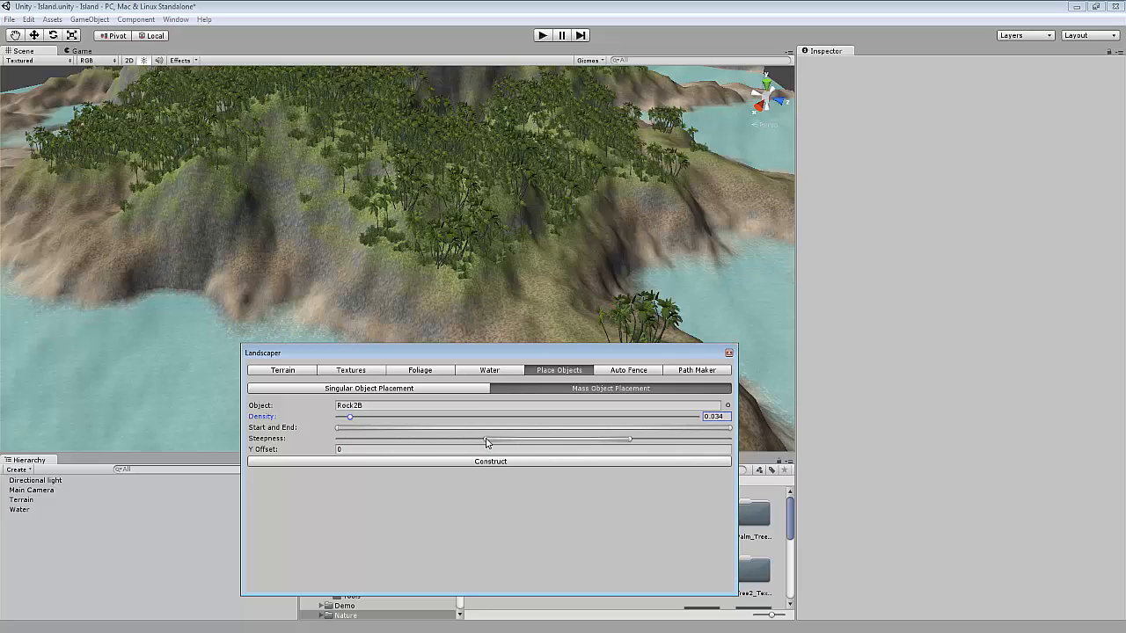
left_click_drag(485, 442, 337, 439)
left_click_drag(640, 441, 754, 434)
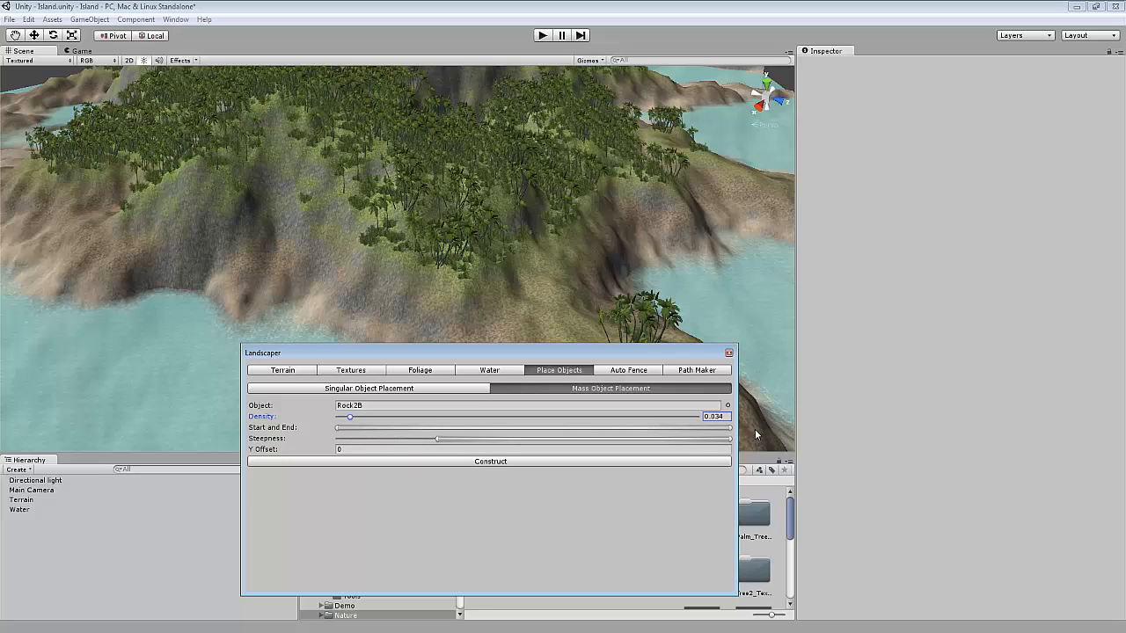
left_click_drag(437, 439, 338, 443)
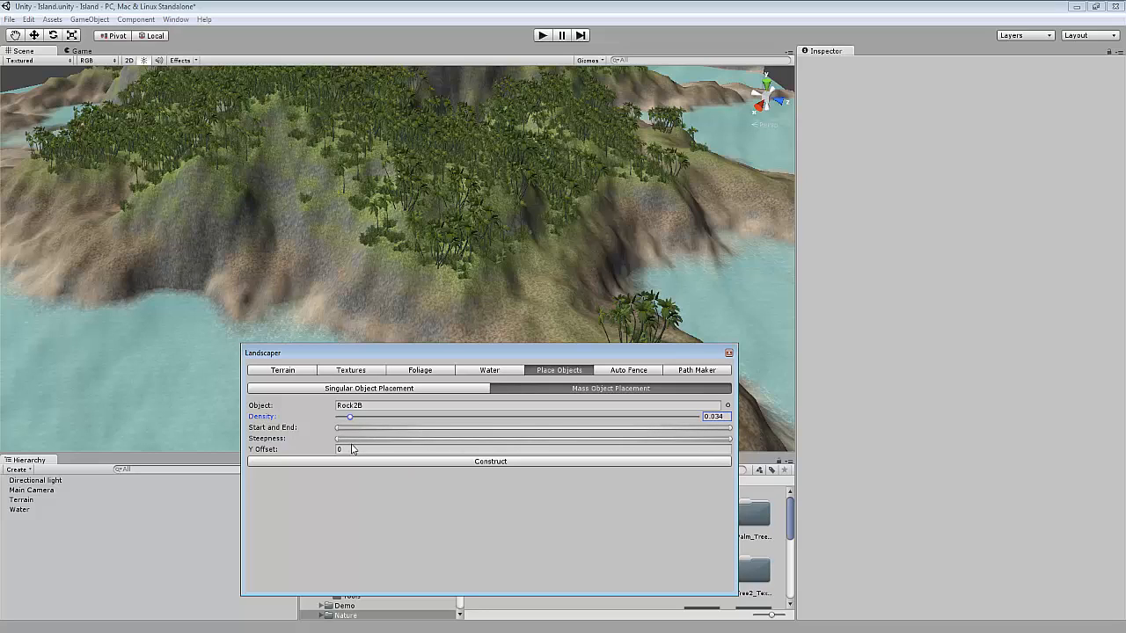
Set the Y Offset to -0.4 and construct the mass rock placement across the island.
left_click(362, 449)
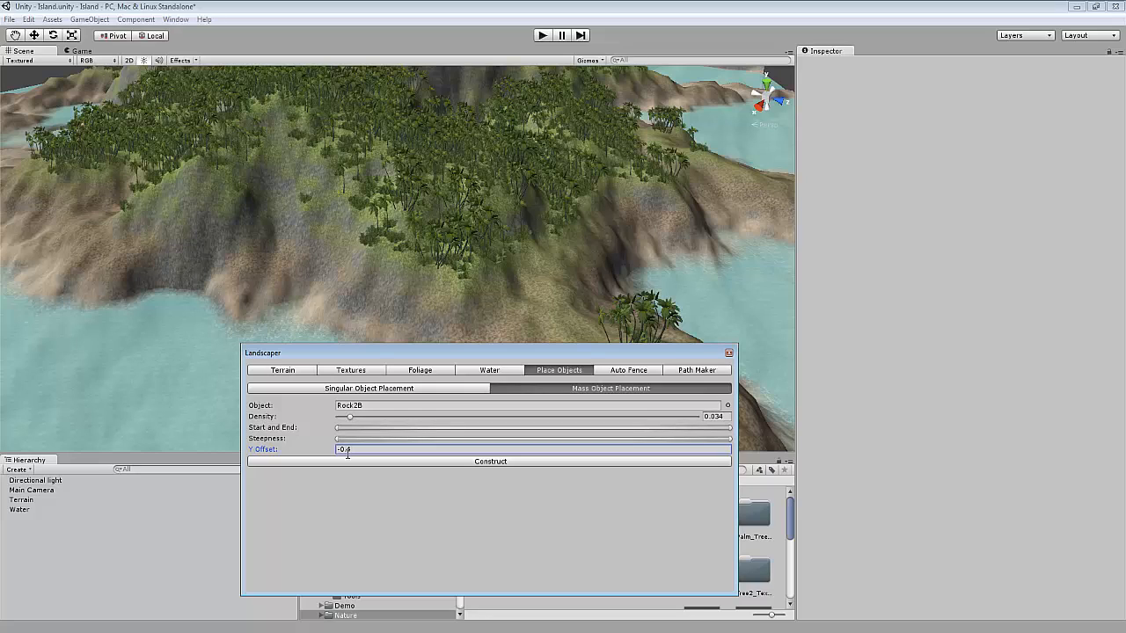
left_click(352, 390)
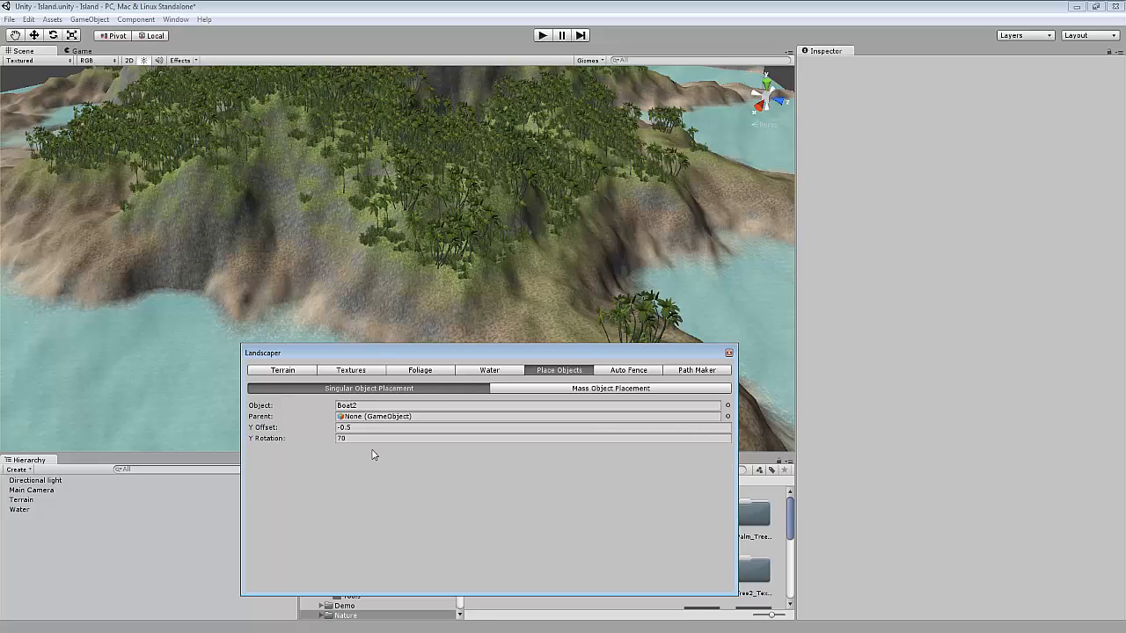
left_click(615, 387)
scroll(426, 313, "up", 5)
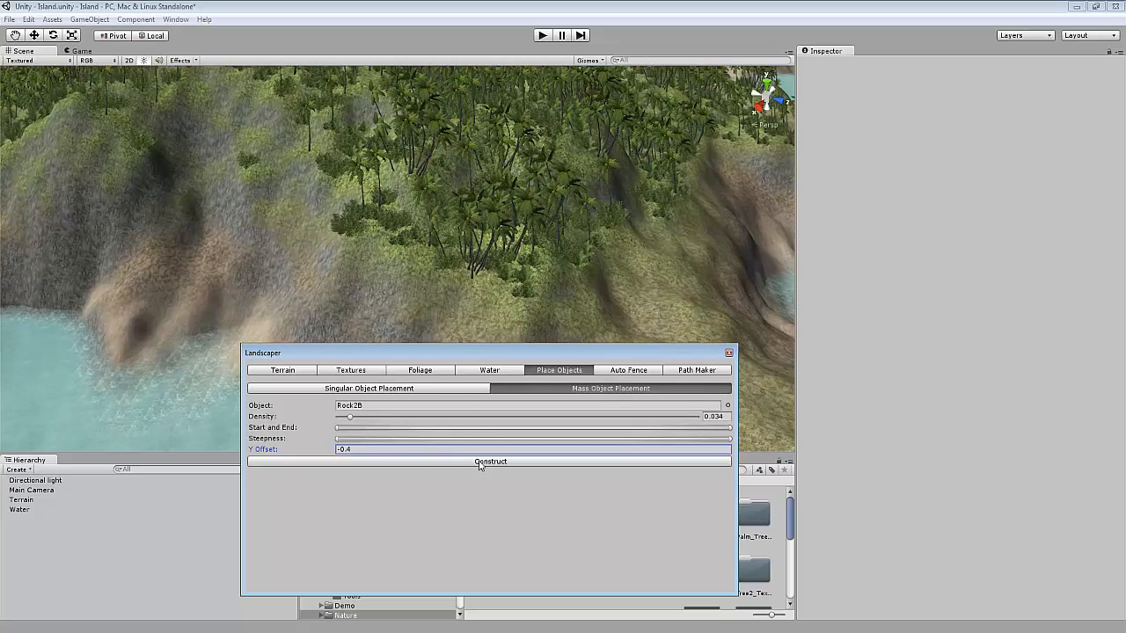
left_click(480, 463)
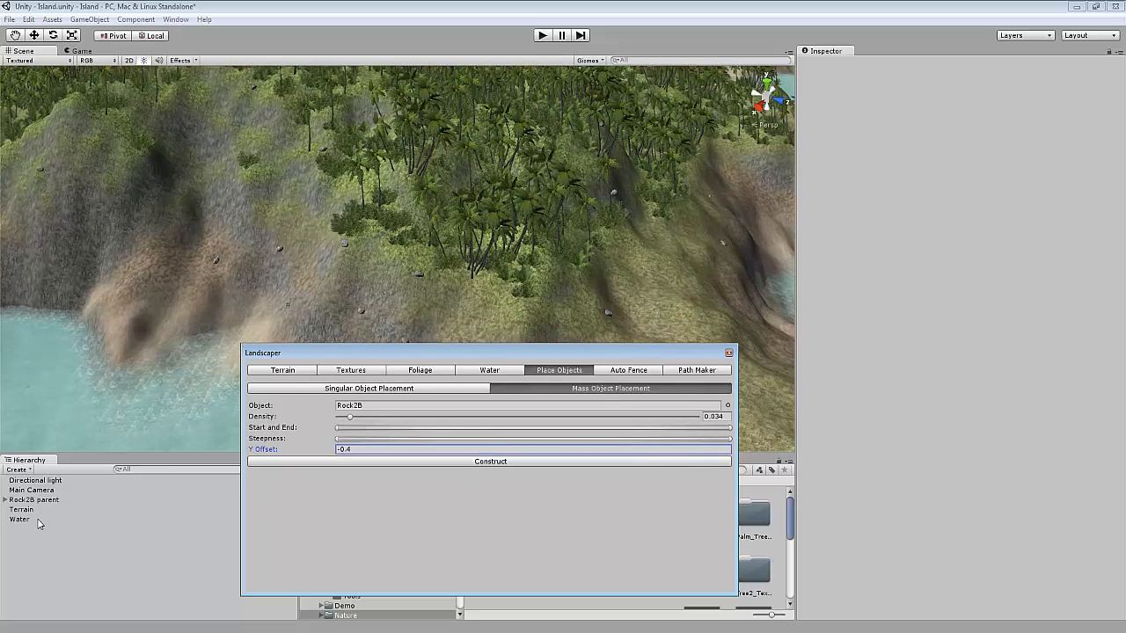
Select the parent object of the scattered rocks, inspect them in the scene, and delete the group.
left_click(38, 500)
scroll(204, 344, "down", 9)
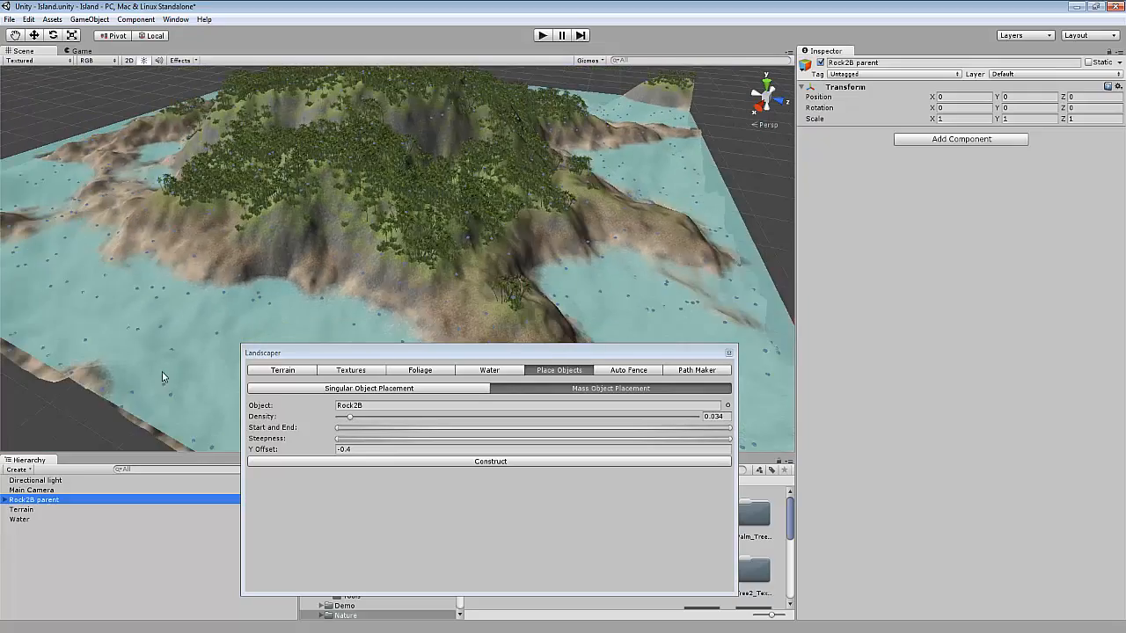
right_click_drag(162, 376, 153, 342)
scroll(249, 325, "up", 7)
right_click_drag(278, 295, 364, 281)
left_click(26, 500)
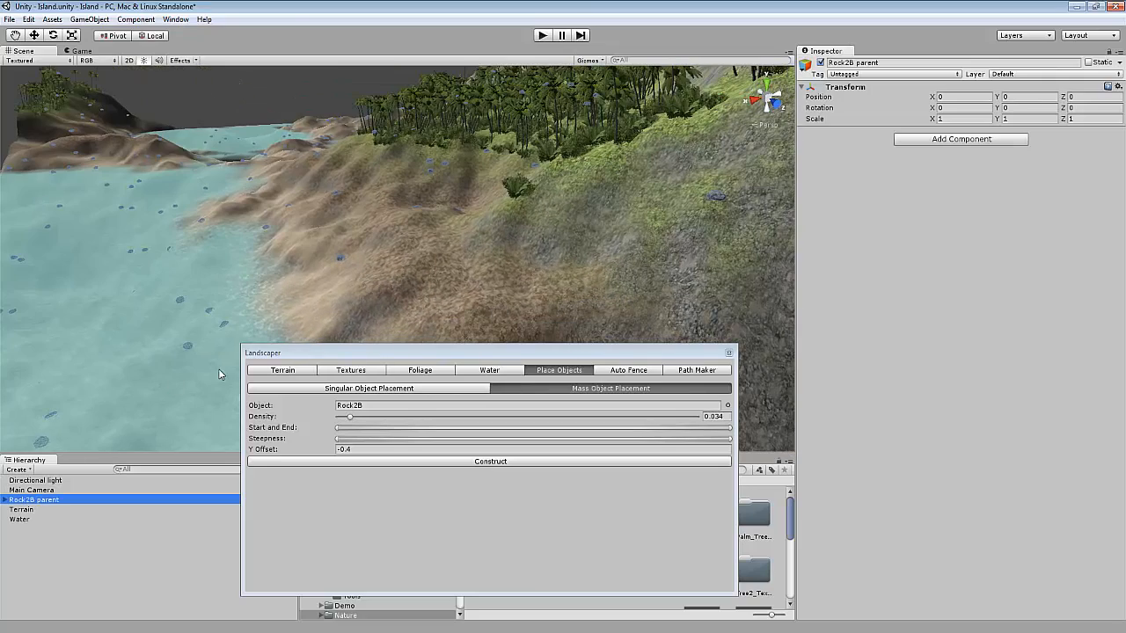
key("Delete")
Search the object picker for cliff and choose Cliff1A as the mass placement object.
right_click_drag(350, 313, 312, 325)
left_click(728, 406)
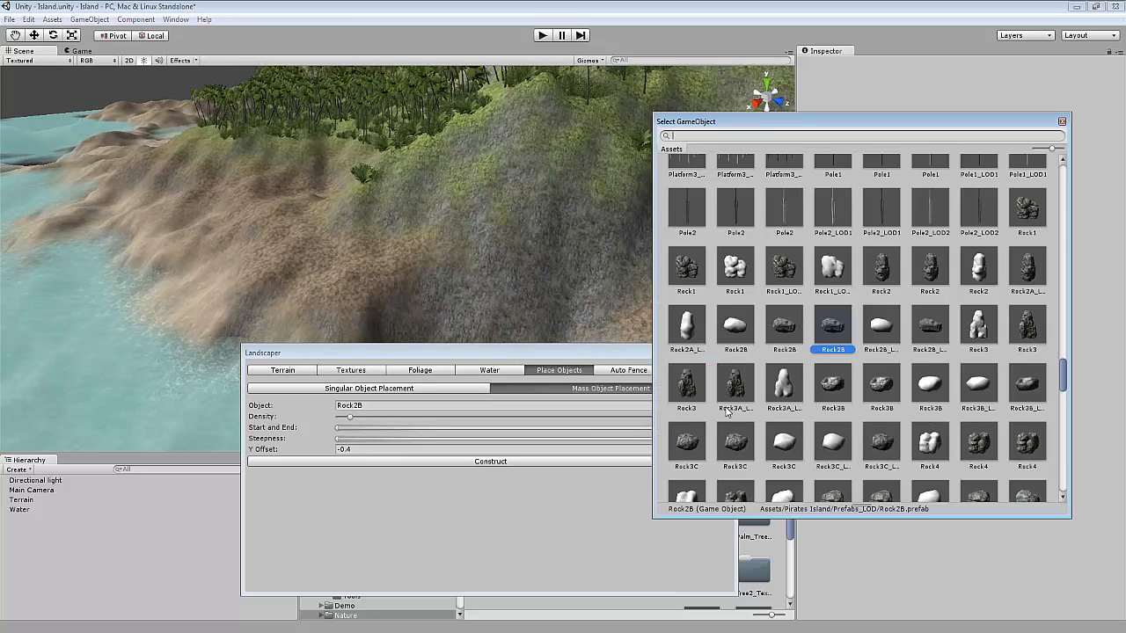
type("cliff")
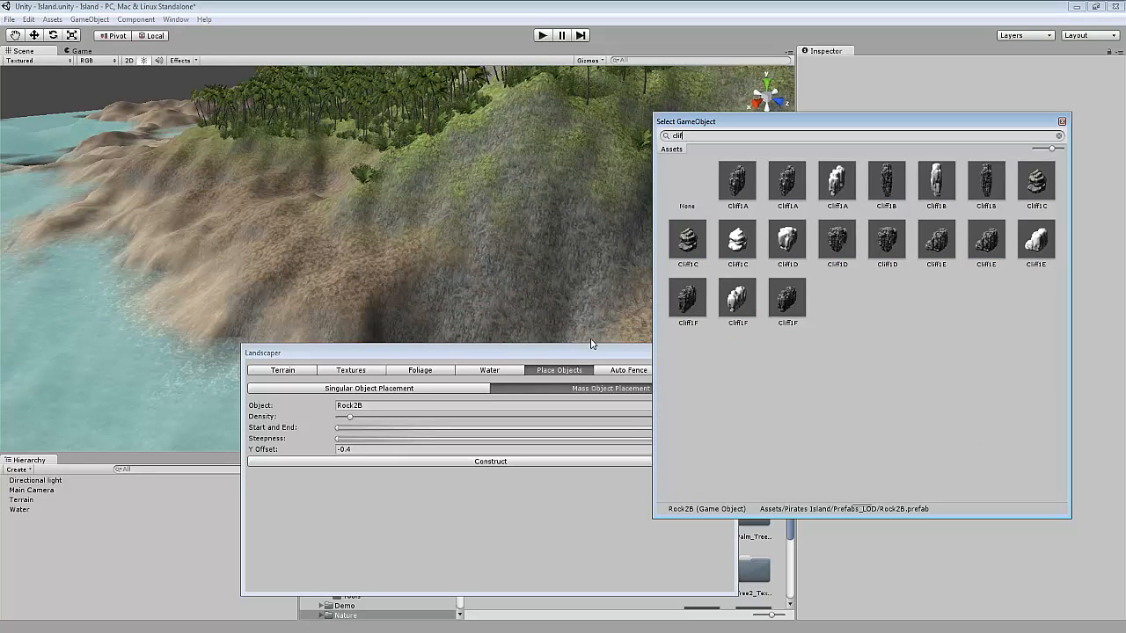
double_click(737, 177)
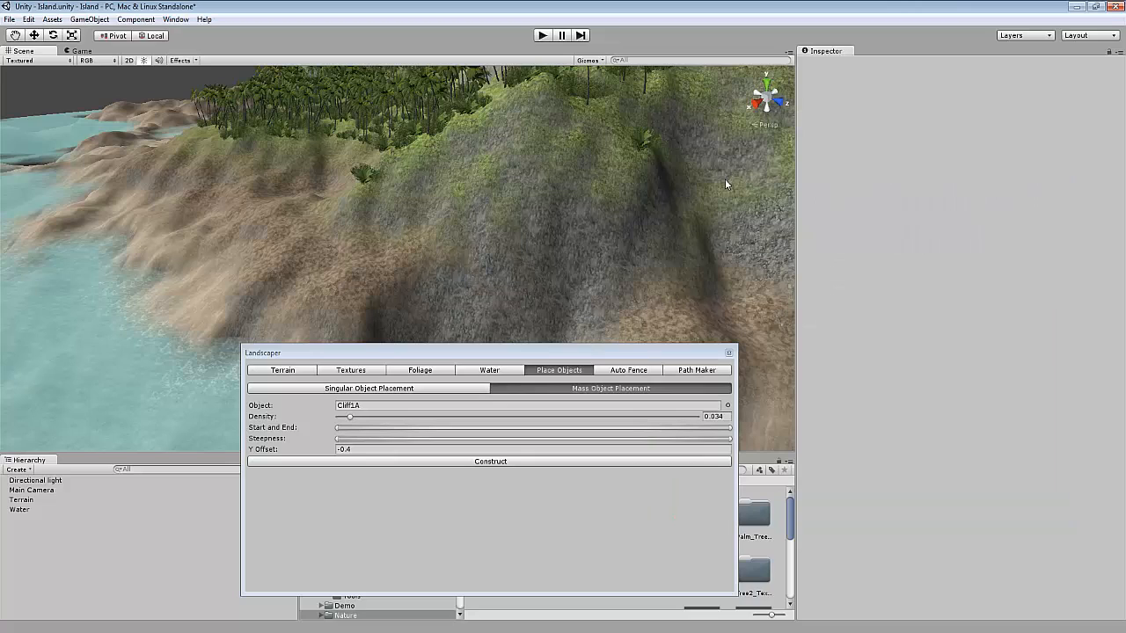
Set the Y Offset to -35, the Density to 0.228, and widen the Start and End range.
left_click(347, 451)
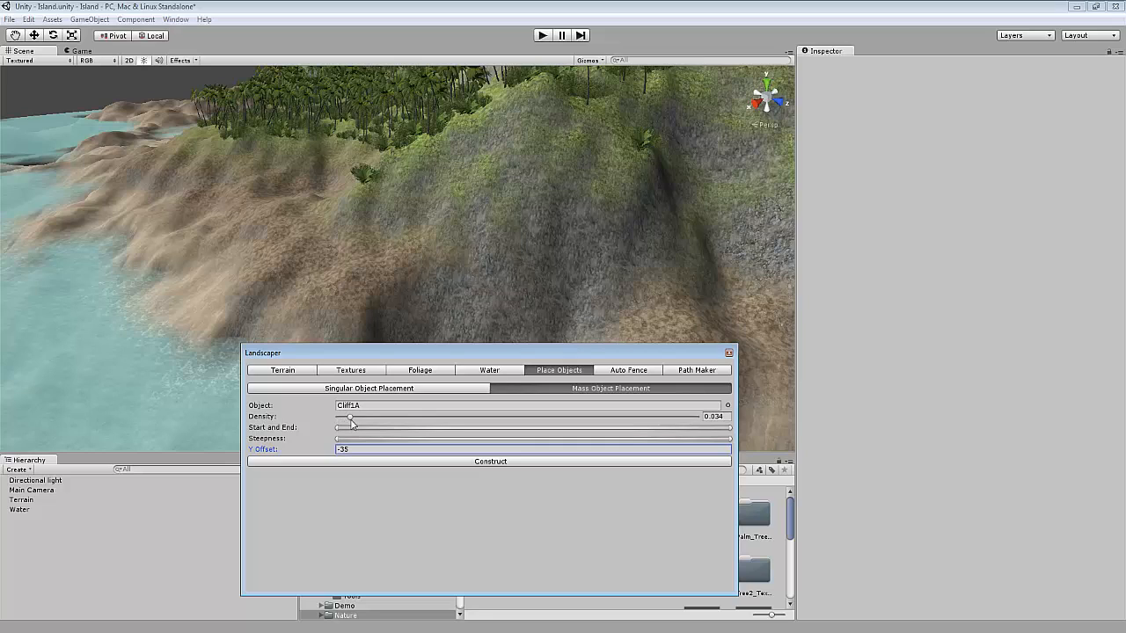
left_click(723, 417)
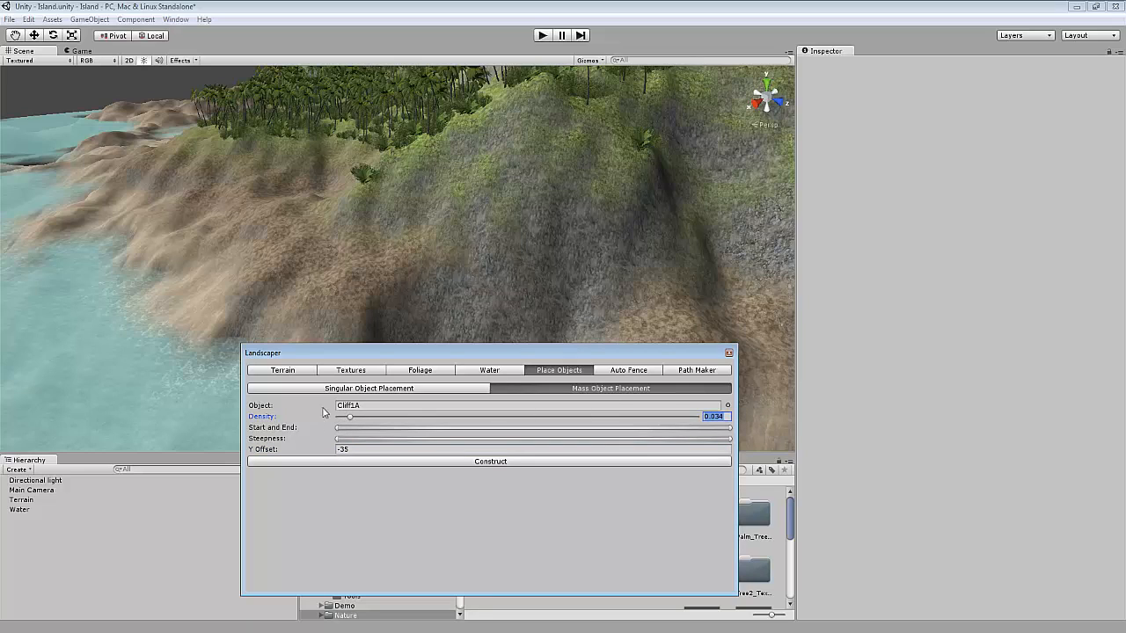
left_click_drag(351, 422, 430, 431)
left_click_drag(336, 430, 466, 438)
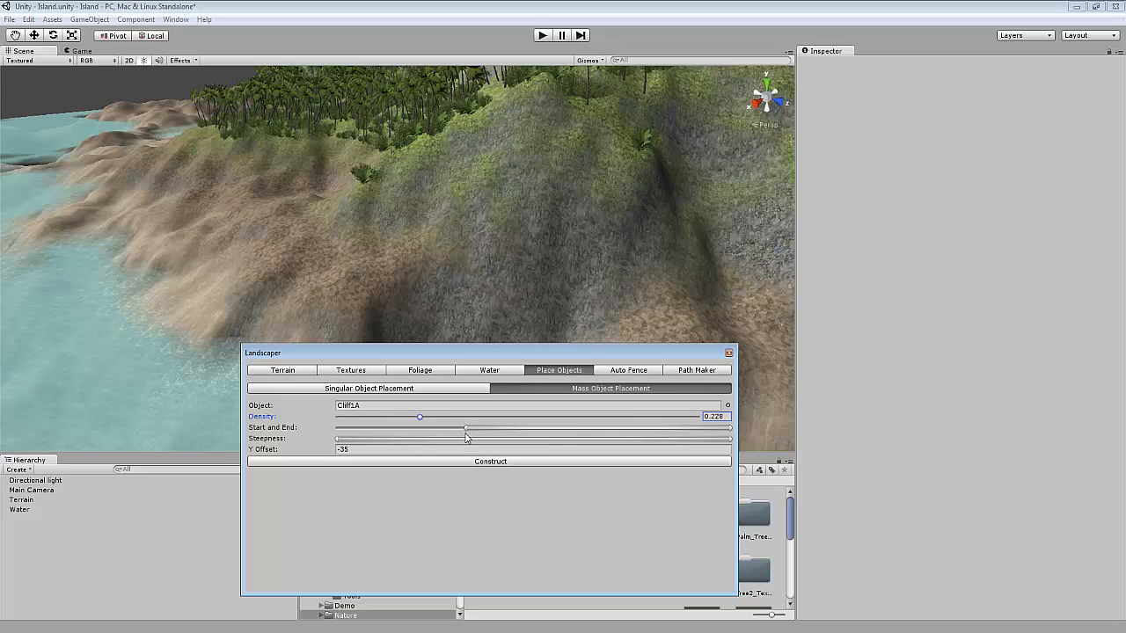
Raise the Steepness limit and construct the Cliff1A mass placement.
scroll(413, 293, "down", 5)
right_click_drag(416, 303, 453, 313)
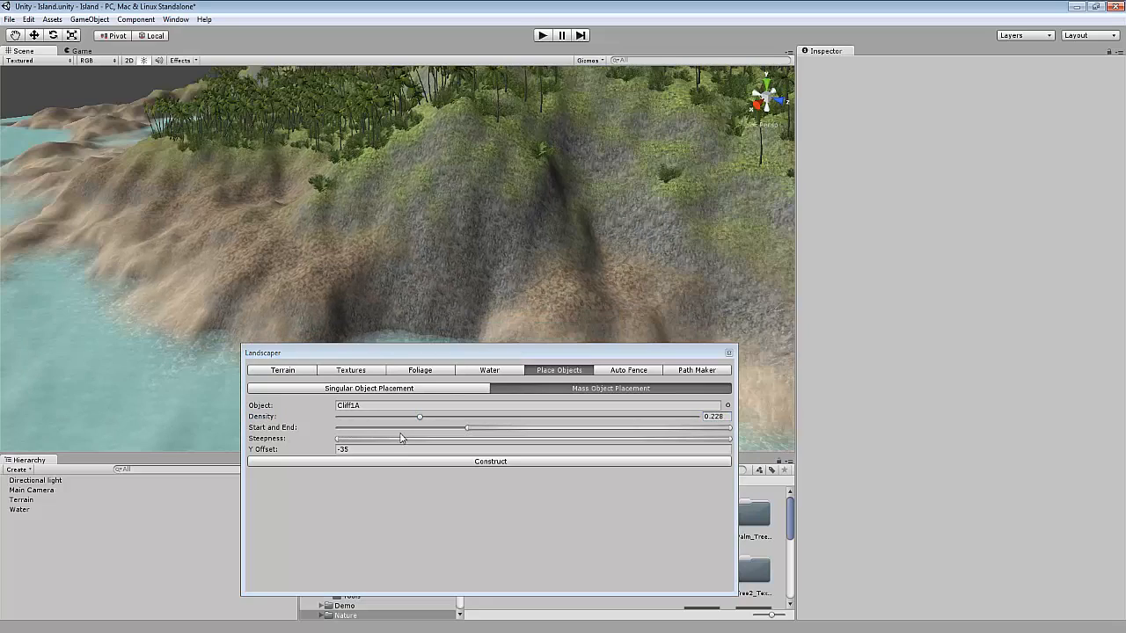
left_click_drag(338, 441, 423, 445)
left_click(426, 461)
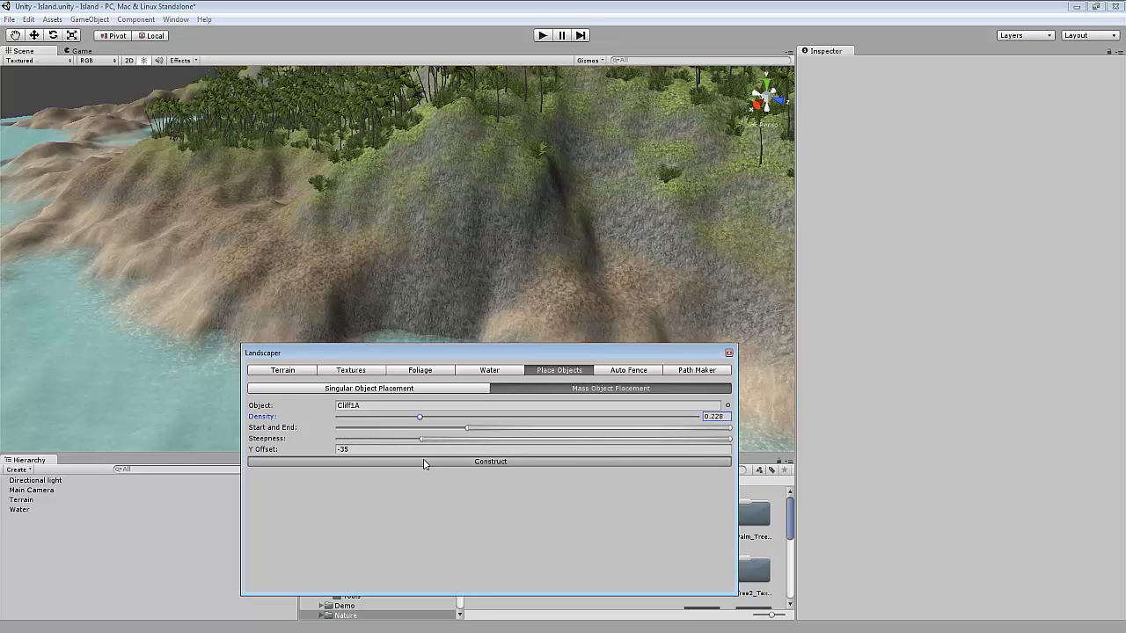
Select the Cliff1A parent group, inspect the cliffs in the scene, and delete the group.
left_click(19, 471)
left_click(24, 481)
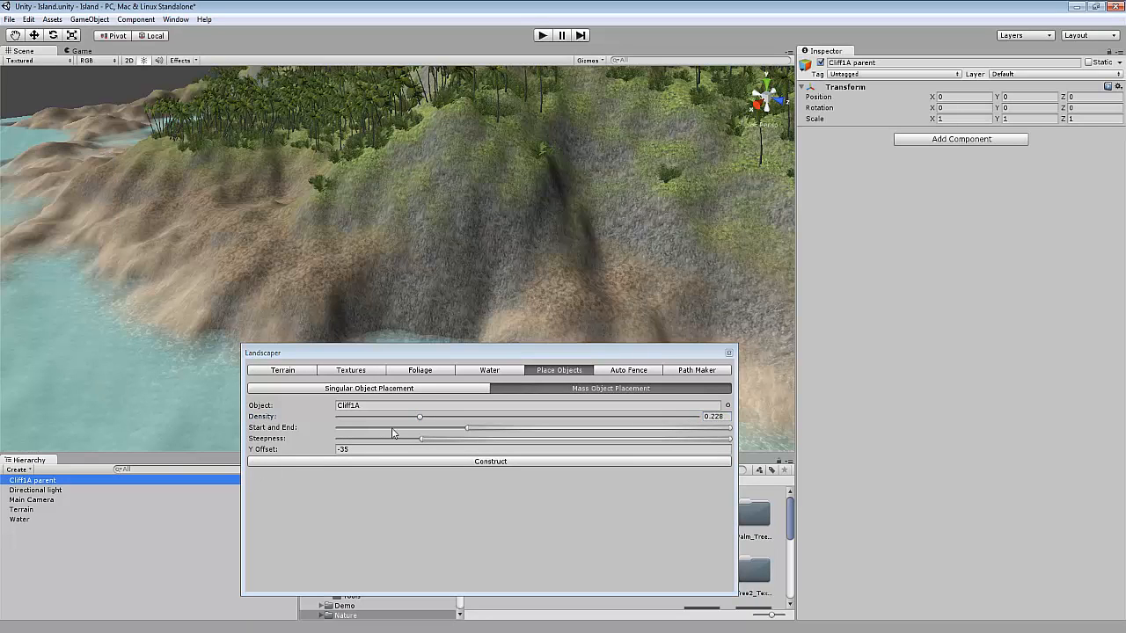
right_click_drag(273, 264, 382, 308)
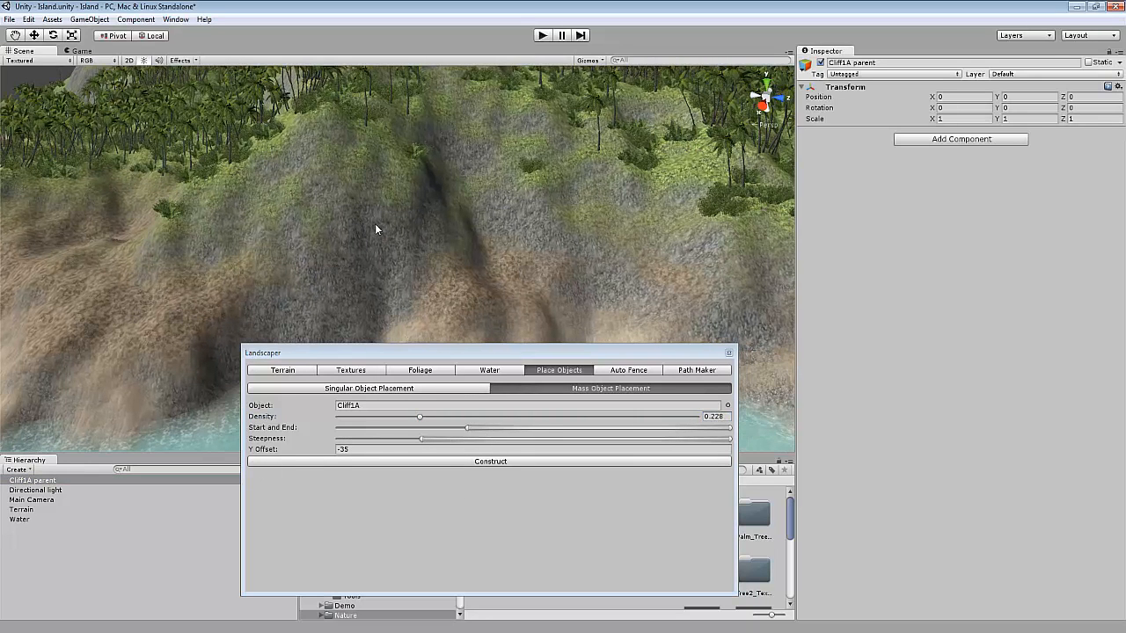
scroll(376, 230, "up", 1)
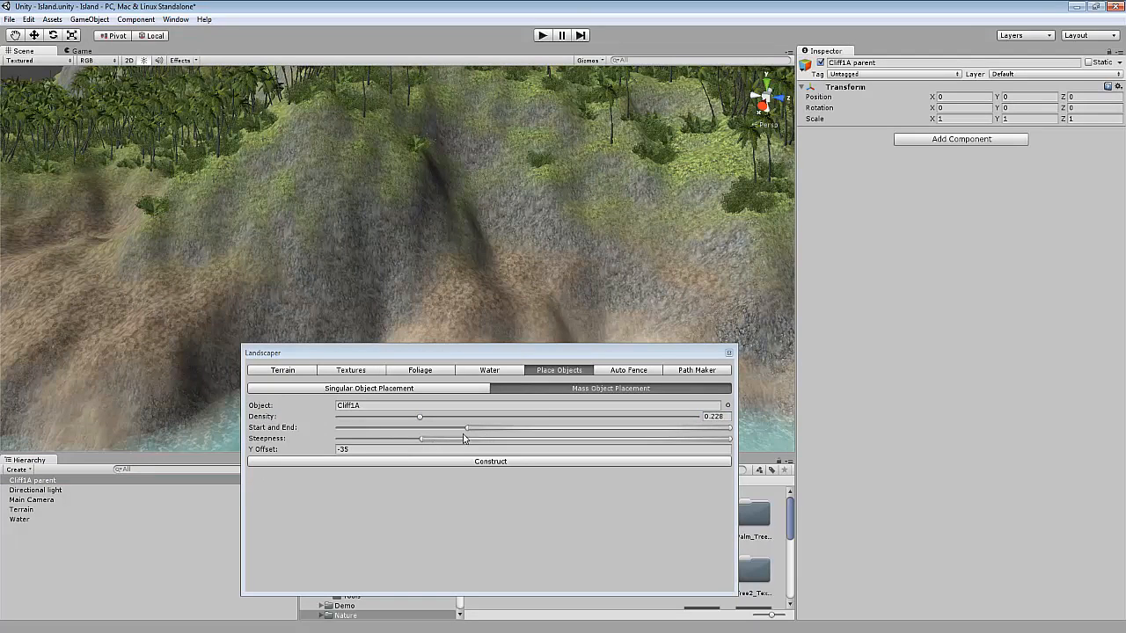
left_click(44, 481)
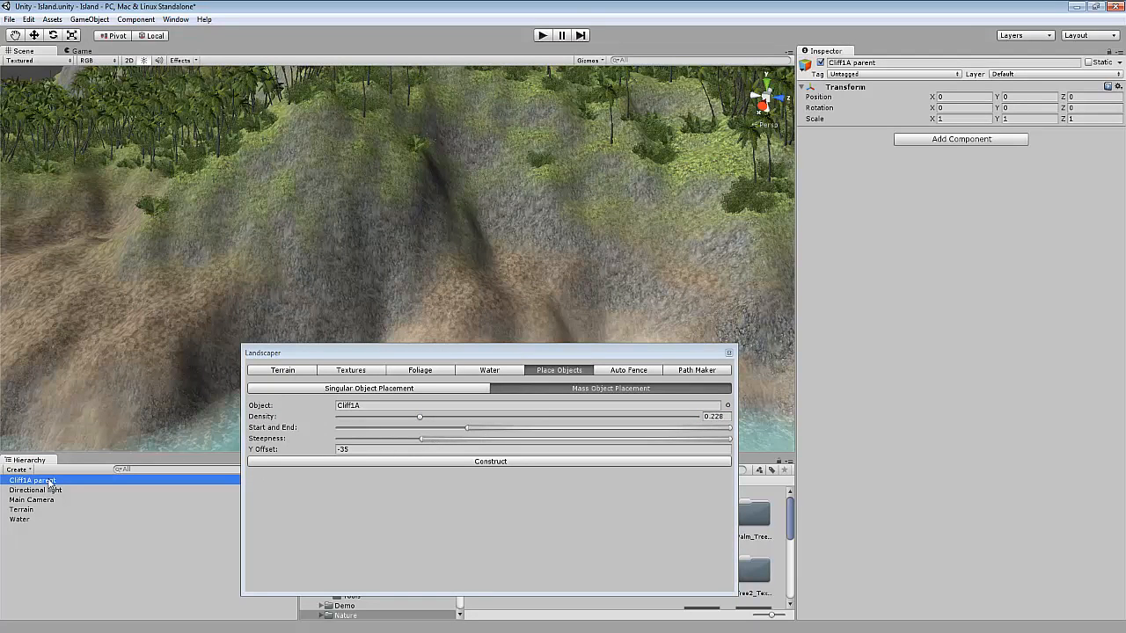
key("Delete")
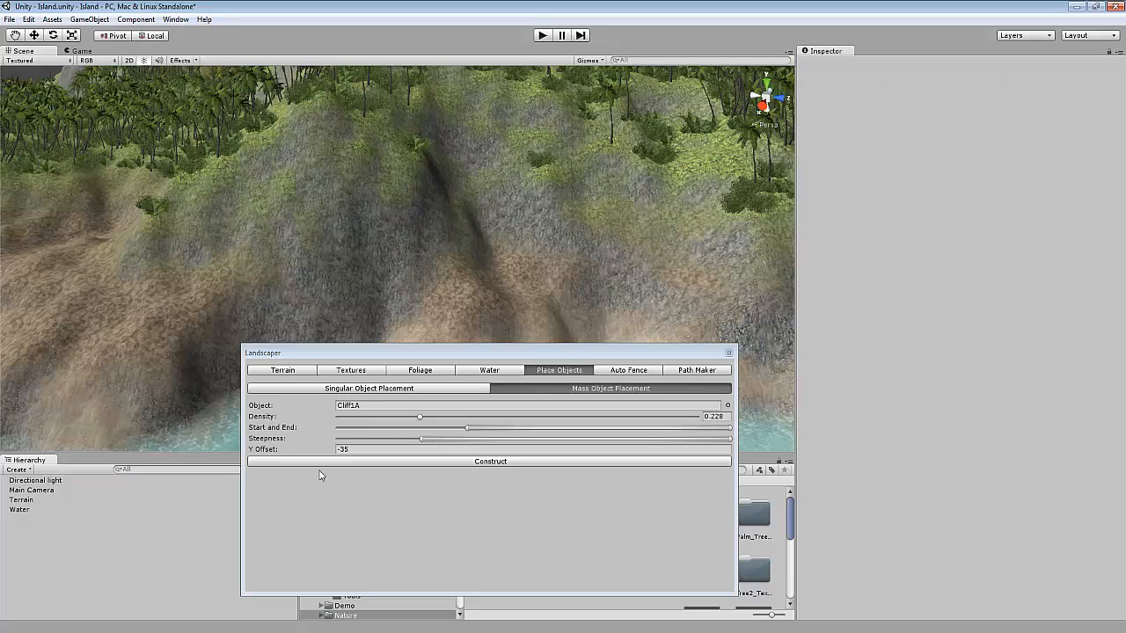
Lower the Steepness limit slightly and construct the Cliff1A mass placement again.
left_click_drag(421, 439, 397, 444)
left_click(404, 460)
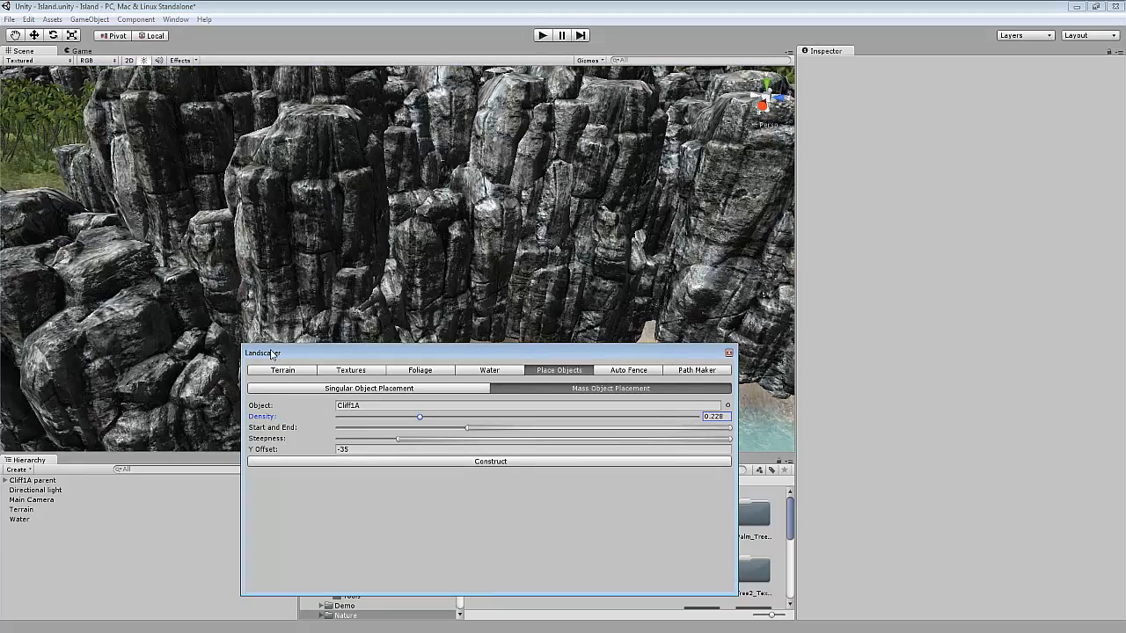
Orbit and zoom around the island to examine the constructed cliffs.
scroll(249, 288, "down", 10)
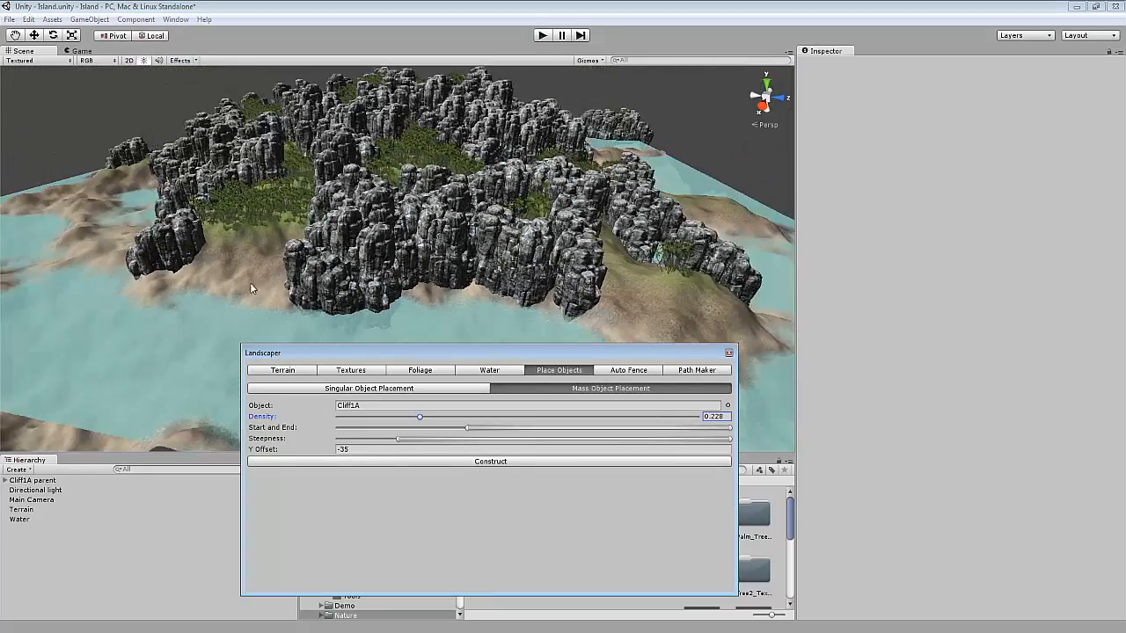
scroll(250, 288, "down", 3)
left_click_drag(250, 288, 323, 254, "alt")
scroll(324, 254, "up", 3)
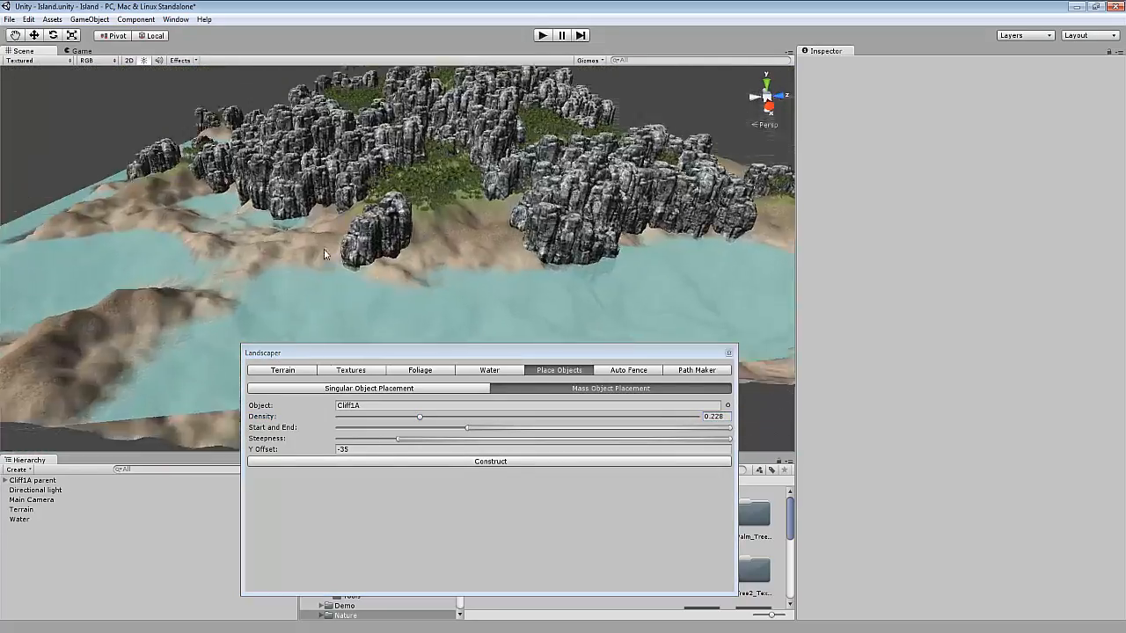
scroll(323, 254, "up", 4)
left_click_drag(410, 266, 324, 287, "alt")
scroll(403, 256, "down", 4)
Lower the Cliff1A parent group to a Y position of about -39.63.
left_click(35, 480)
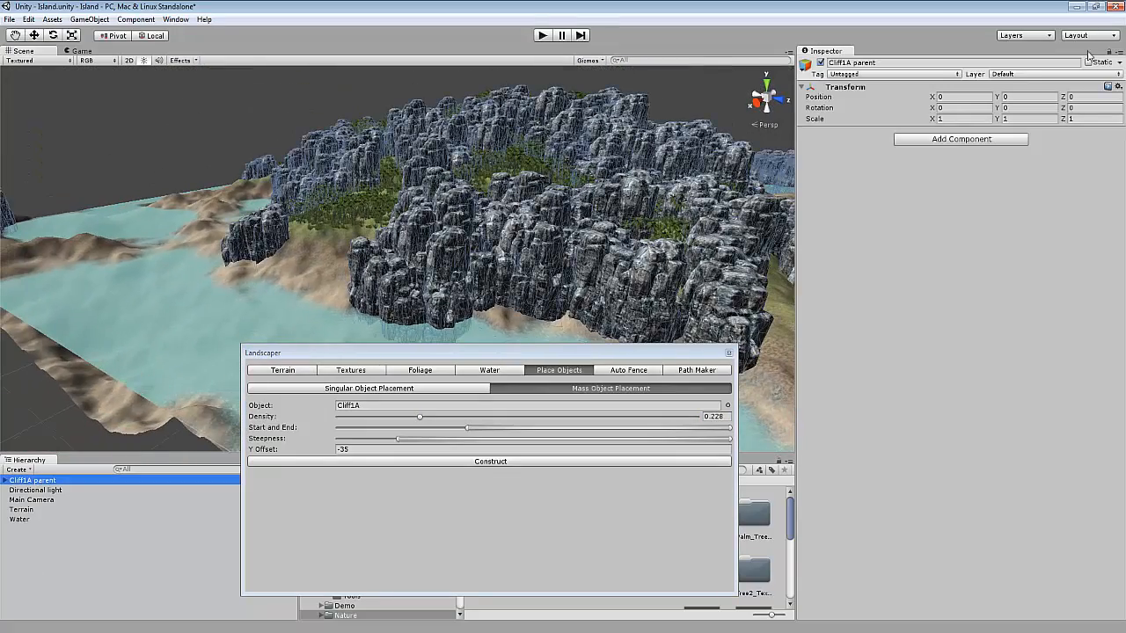
left_click_drag(1002, 95, 470, 261)
left_click(302, 264)
scroll(642, 231, "up", 2)
scroll(369, 263, "down", 5)
scroll(462, 229, "up", 5)
scroll(469, 261, "down", 6)
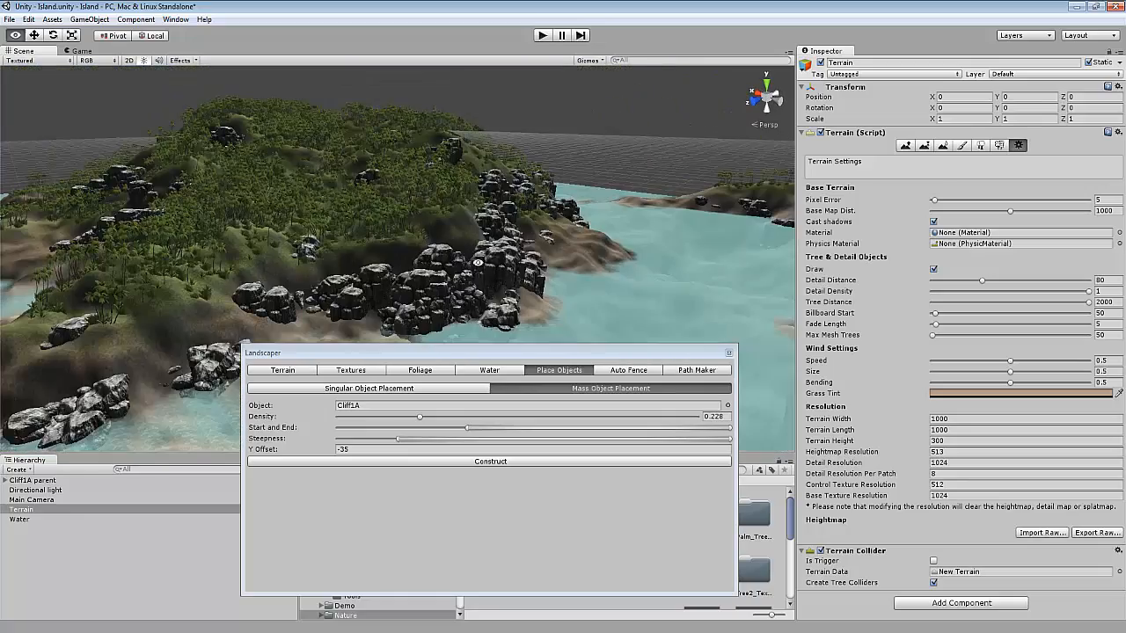
scroll(466, 268, "up", 1)
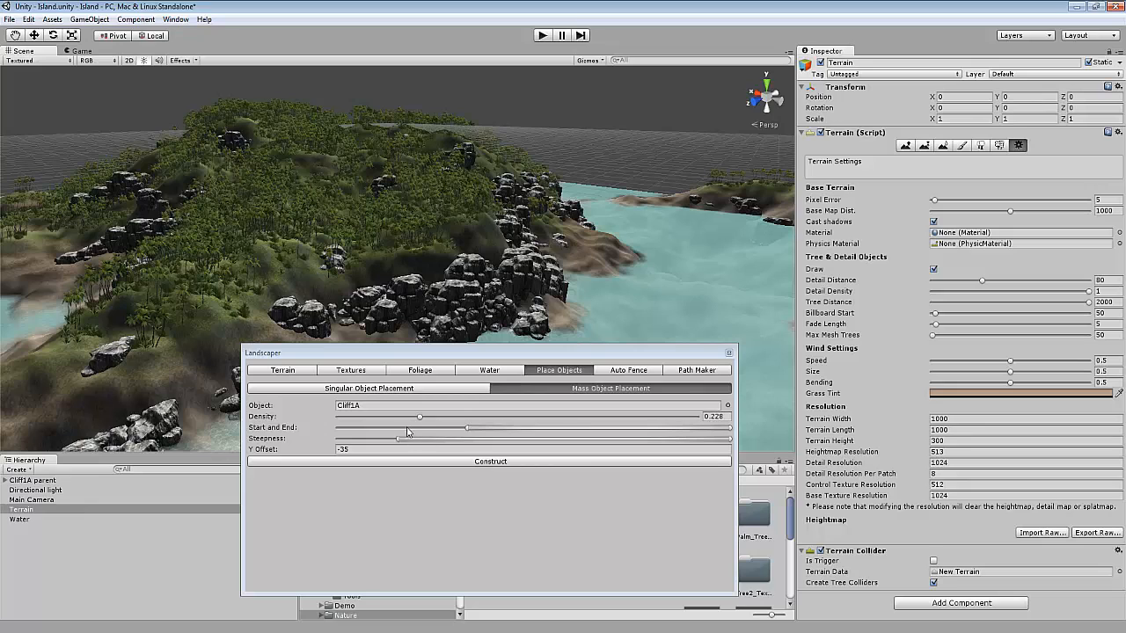
Set the Density to 0.083 and pick Cliff1D as the placement object.
left_click_drag(417, 419, 374, 421)
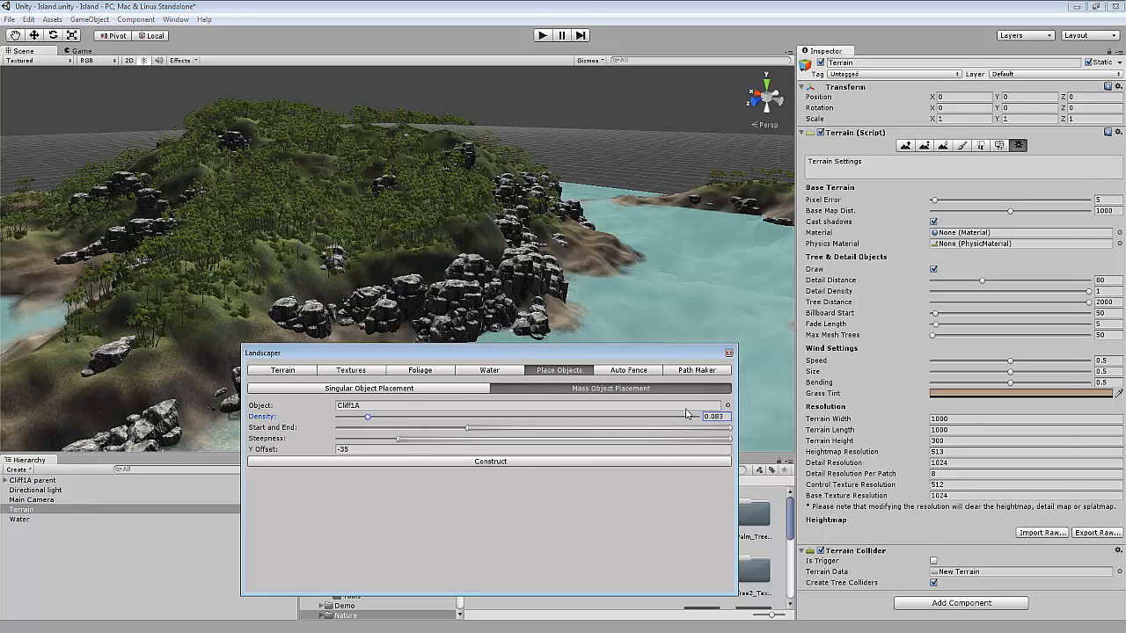
left_click(728, 404)
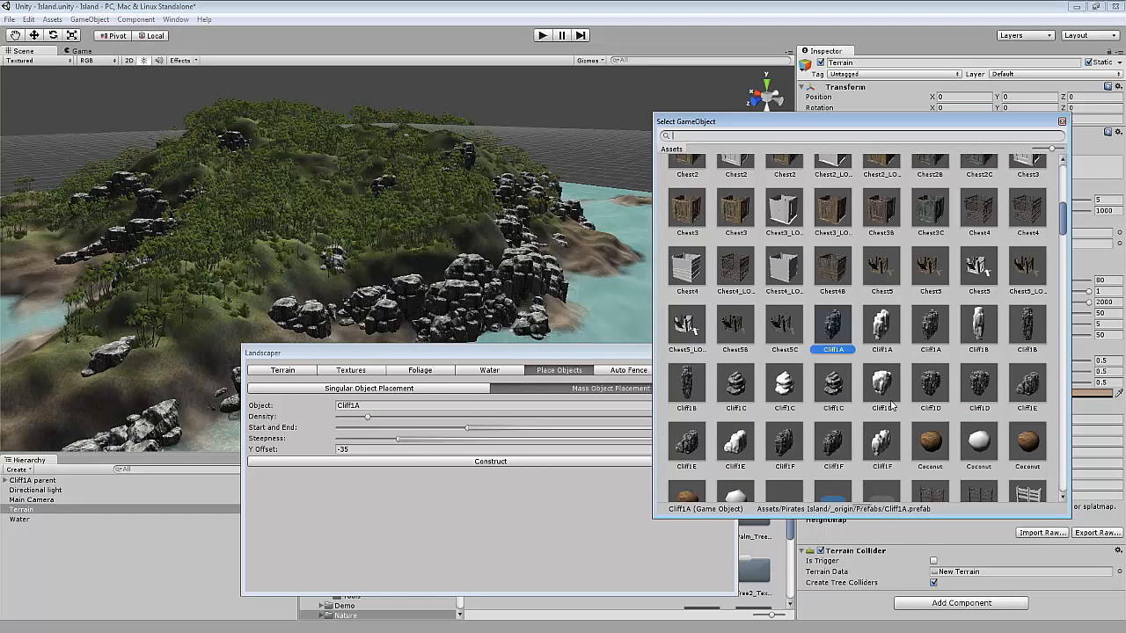
double_click(931, 383)
Set the Y Offset to -20 and construct the Cliff1D mass placement.
left_click(390, 452)
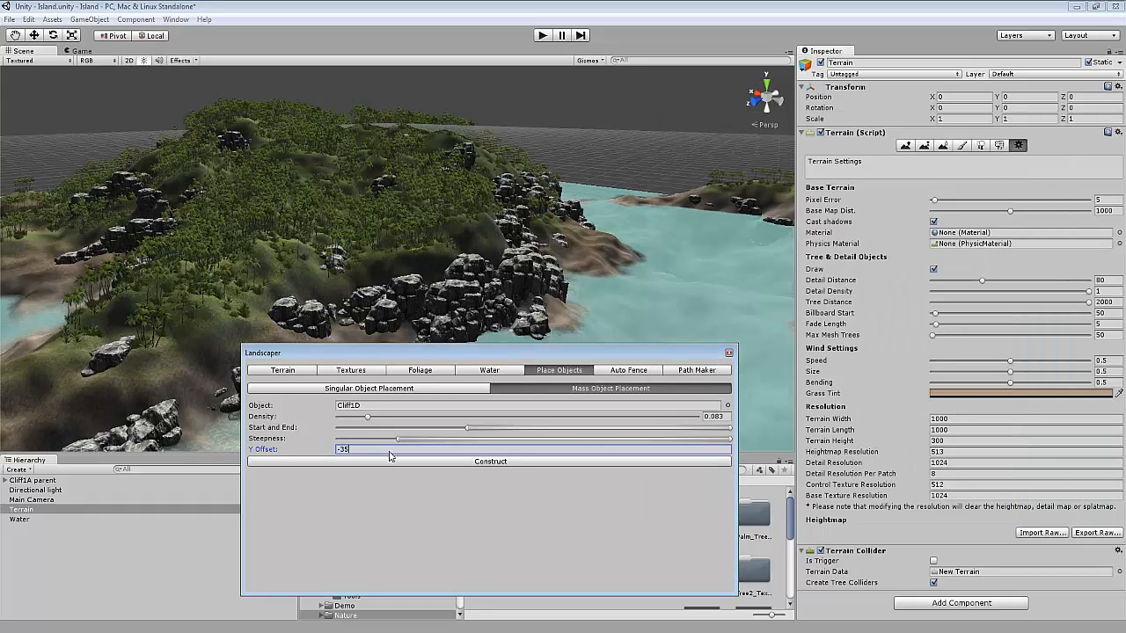
left_click(397, 458)
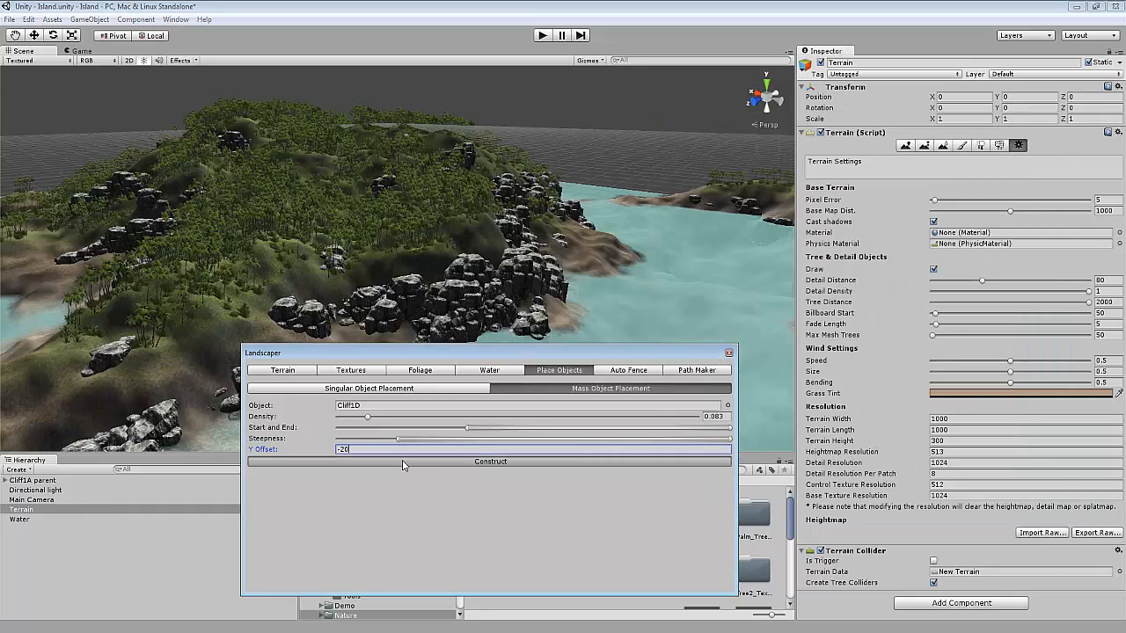
left_click_drag(442, 309, 616, 298, "alt")
scroll(460, 284, "up", 4)
left_click_drag(460, 284, 195, 354, "alt")
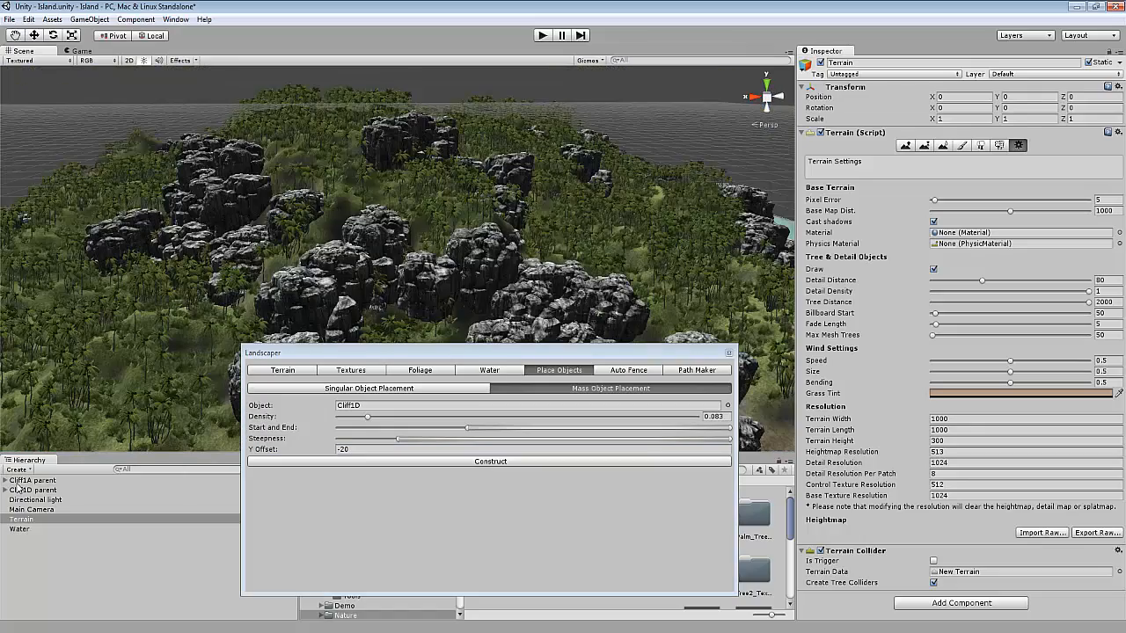
Lower the Cliff1D parent group to a Y position of about -19.04.
left_click(19, 482)
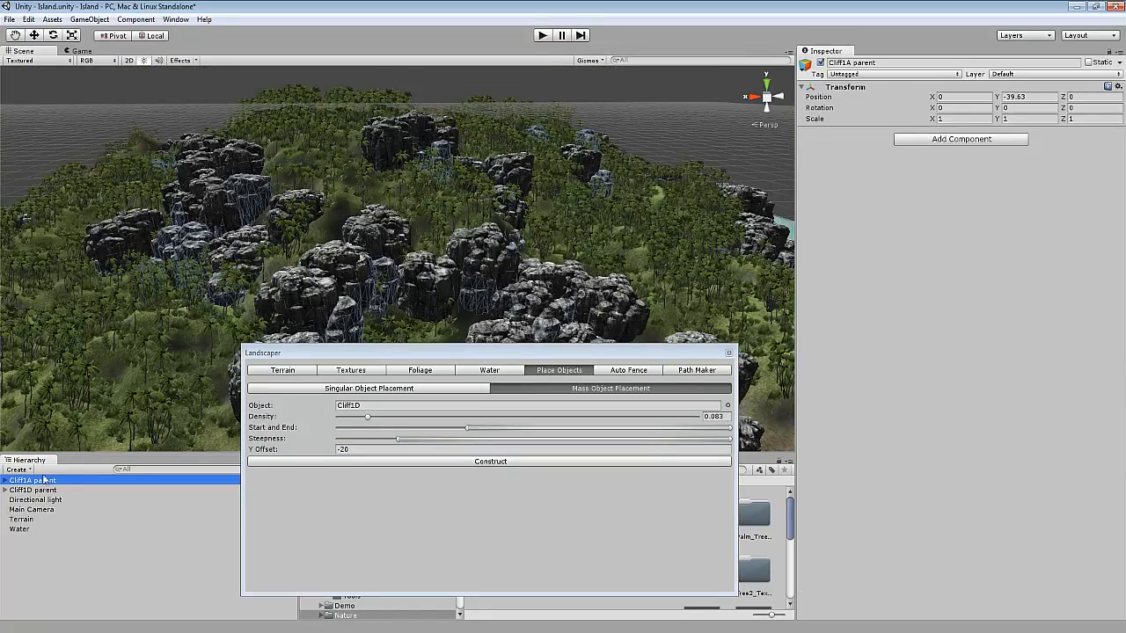
left_click(35, 490)
left_click_drag(998, 97, 621, 139)
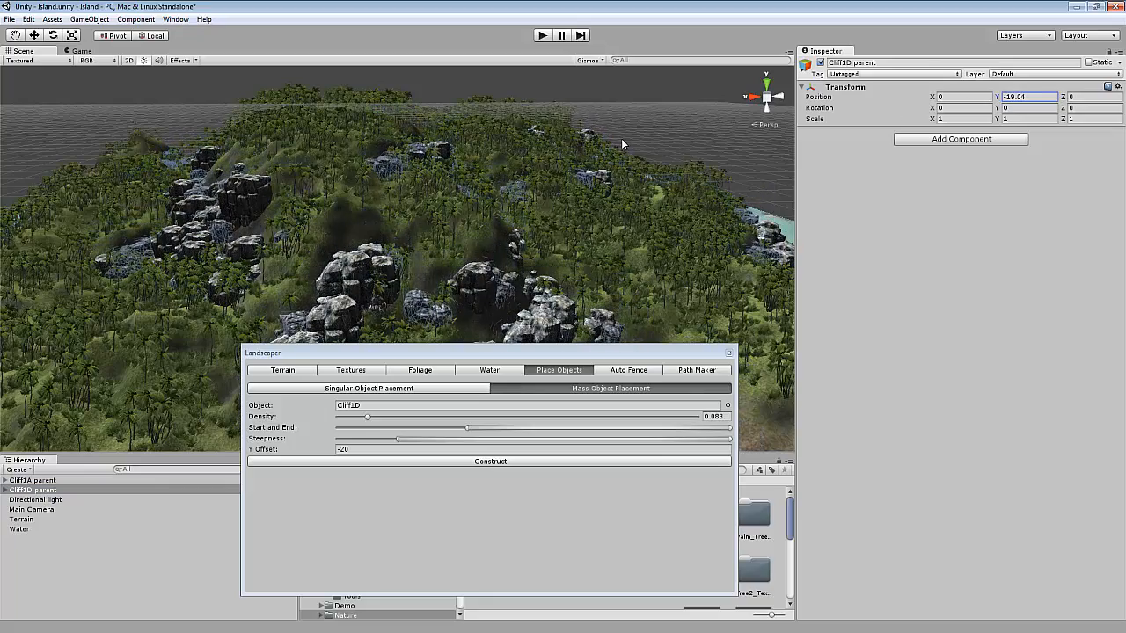
Orbit and zoom around the island to examine the placed cliffs, then close the Landscaper window.
left_click(447, 232)
scroll(510, 249, "down", 5)
scroll(512, 249, "down", 2)
left_click_drag(522, 256, 63, 322, "alt")
scroll(407, 241, "up", 6)
scroll(477, 273, "down", 6)
scroll(145, 257, "down", 5)
left_click_drag(167, 280, 545, 334, "alt")
scroll(332, 182, "up", 4)
scroll(344, 189, "down", 5)
scroll(428, 253, "up", 5)
scroll(427, 252, "down", 3)
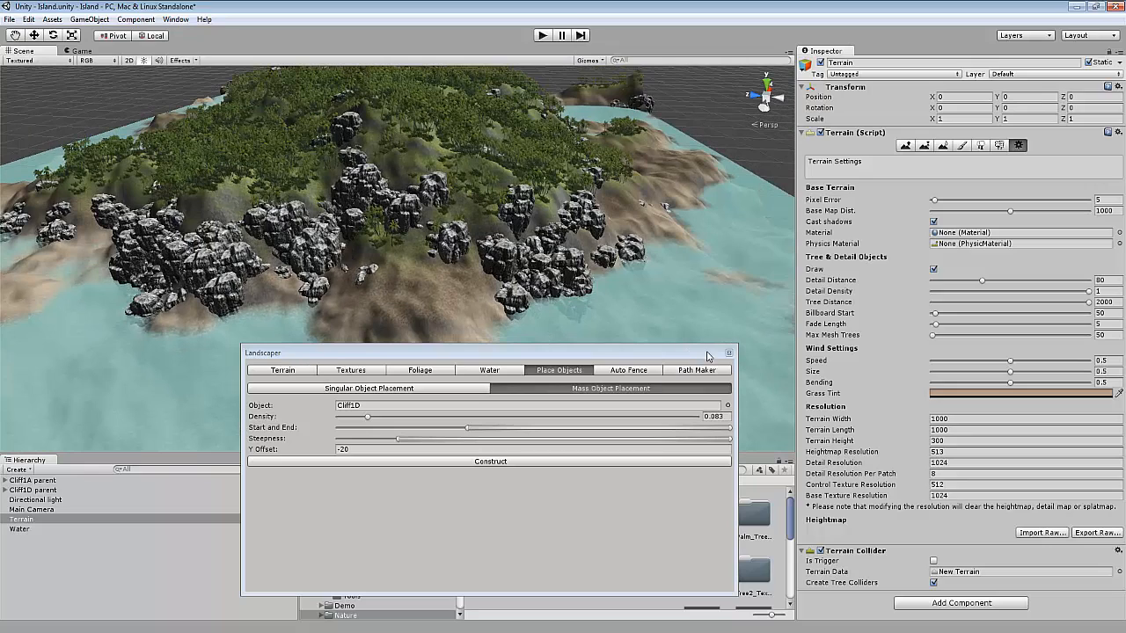
left_click(728, 353)
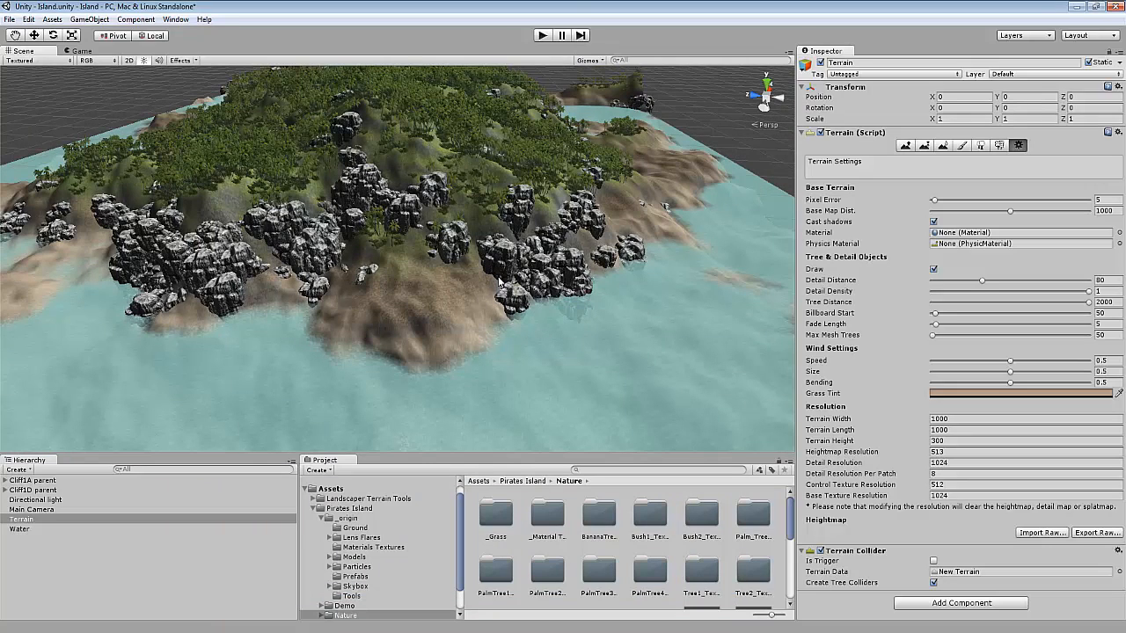